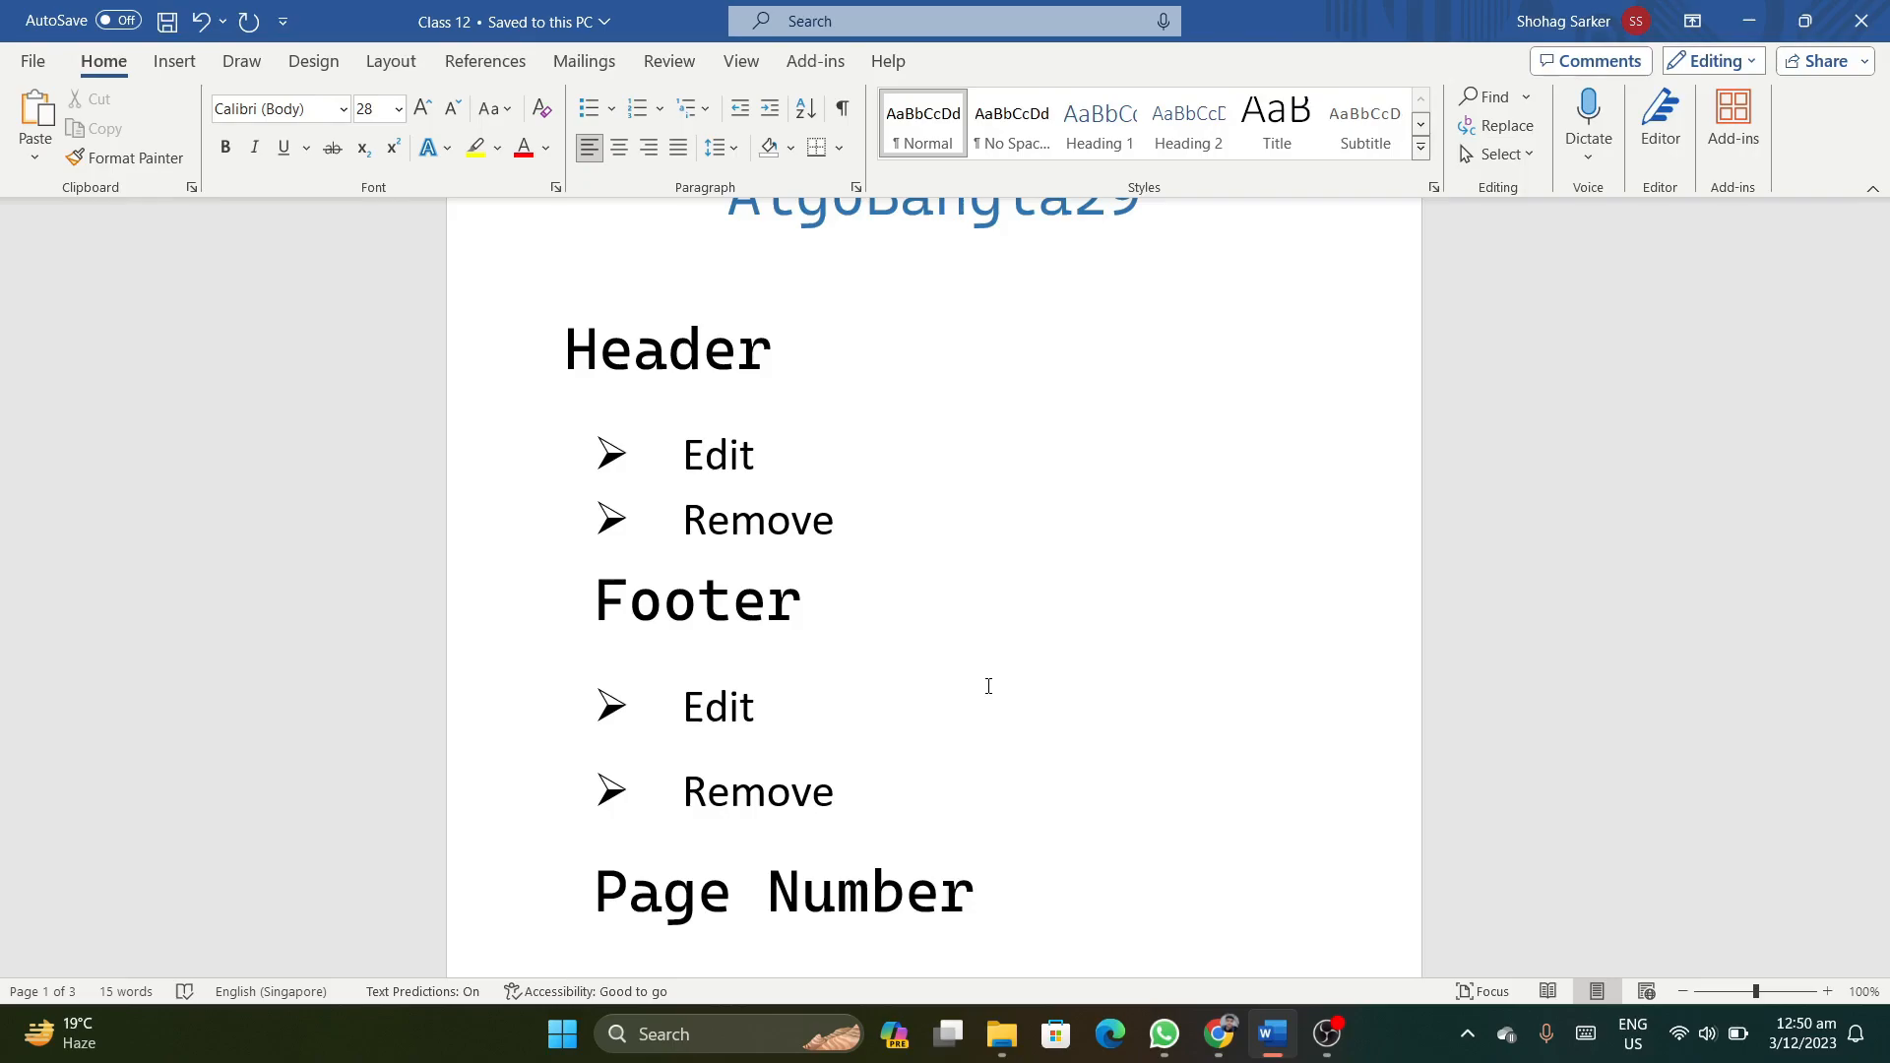
pyautogui.scroll(3, 983, 684)
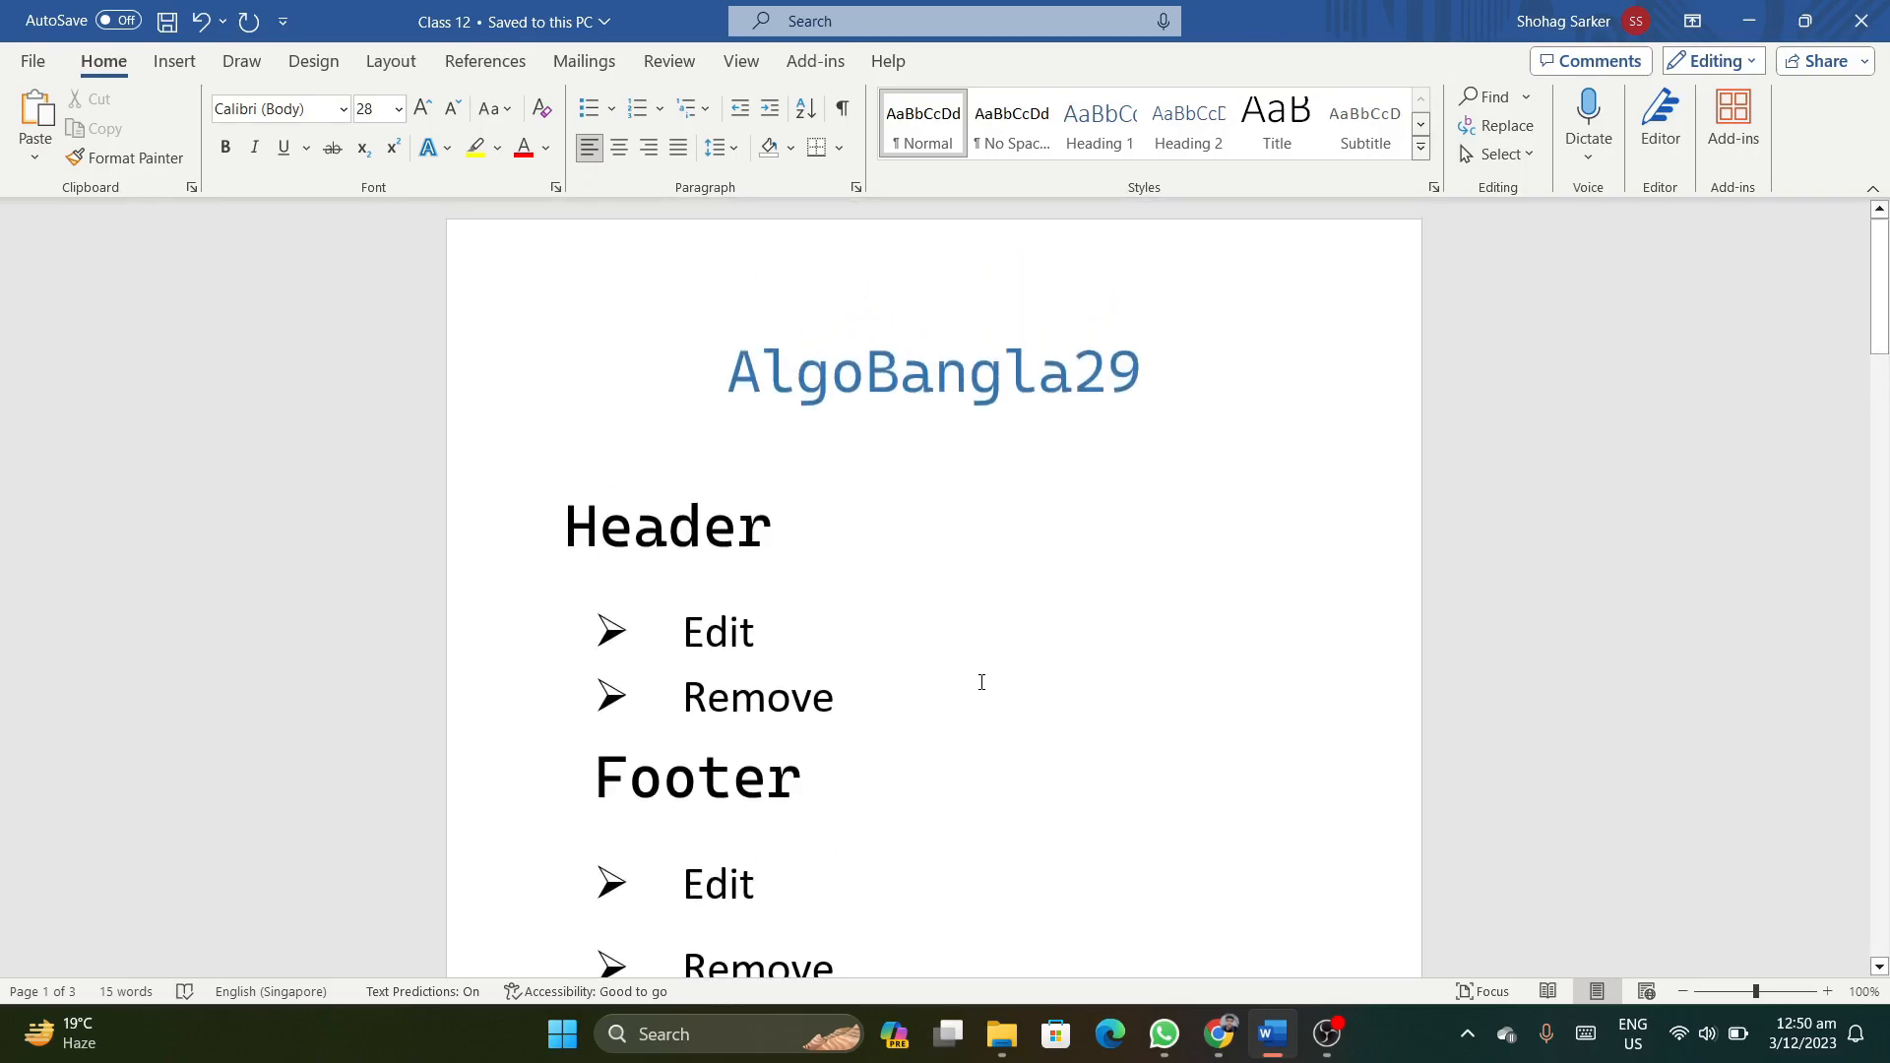
pyautogui.scroll(-1, 986, 608)
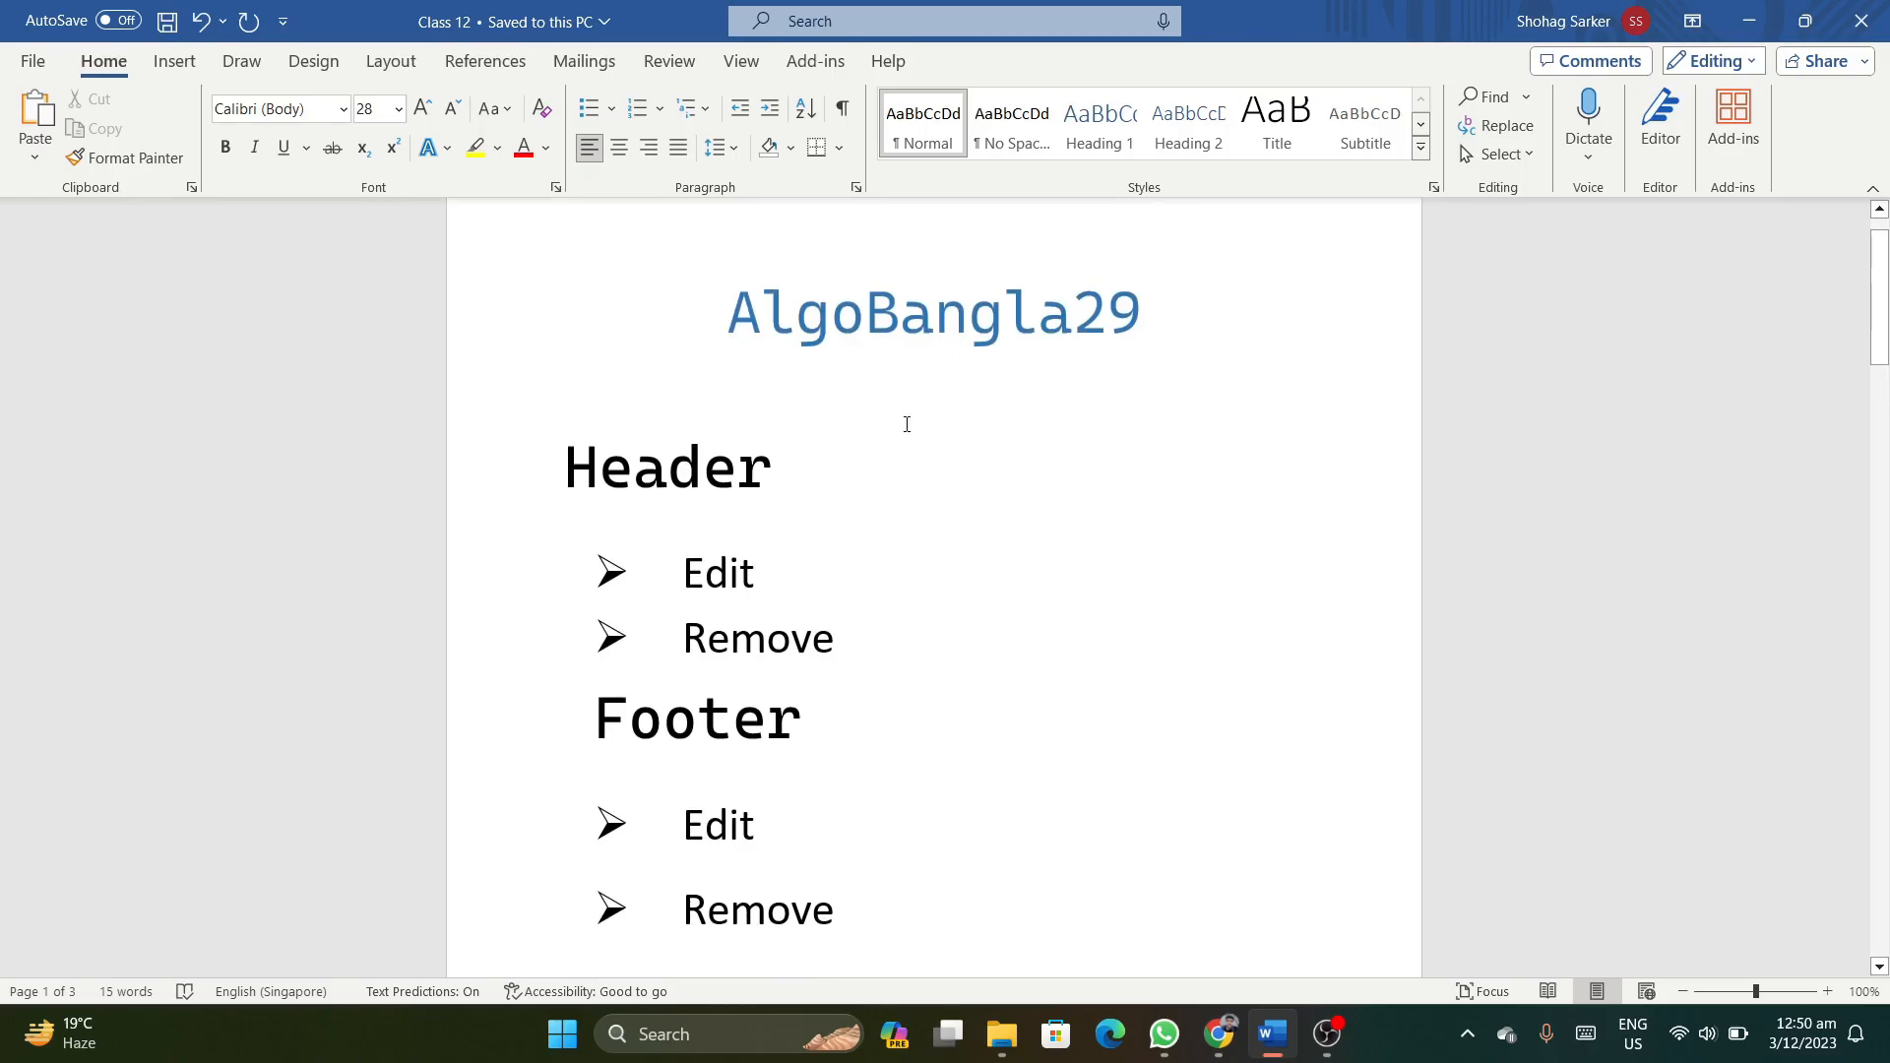
pyautogui.scroll(1, 751, 351)
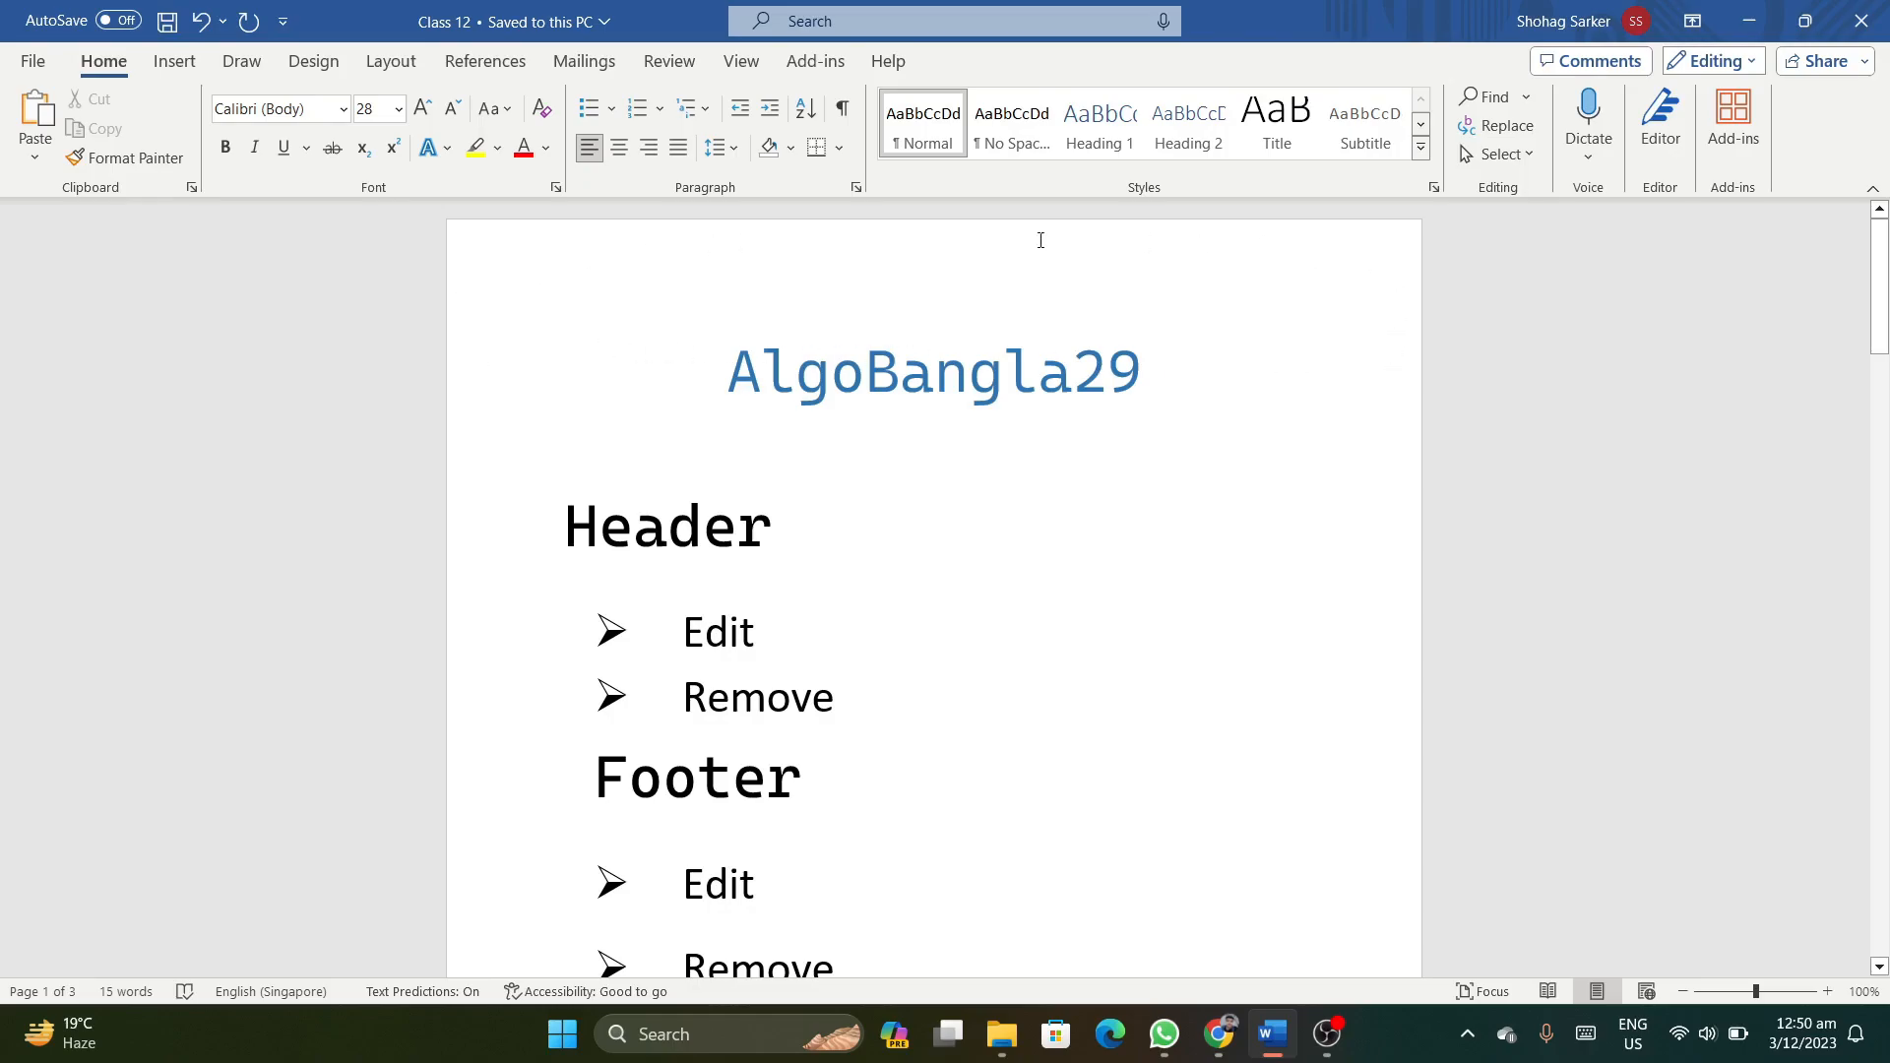
pyautogui.scroll(-10, 809, 536)
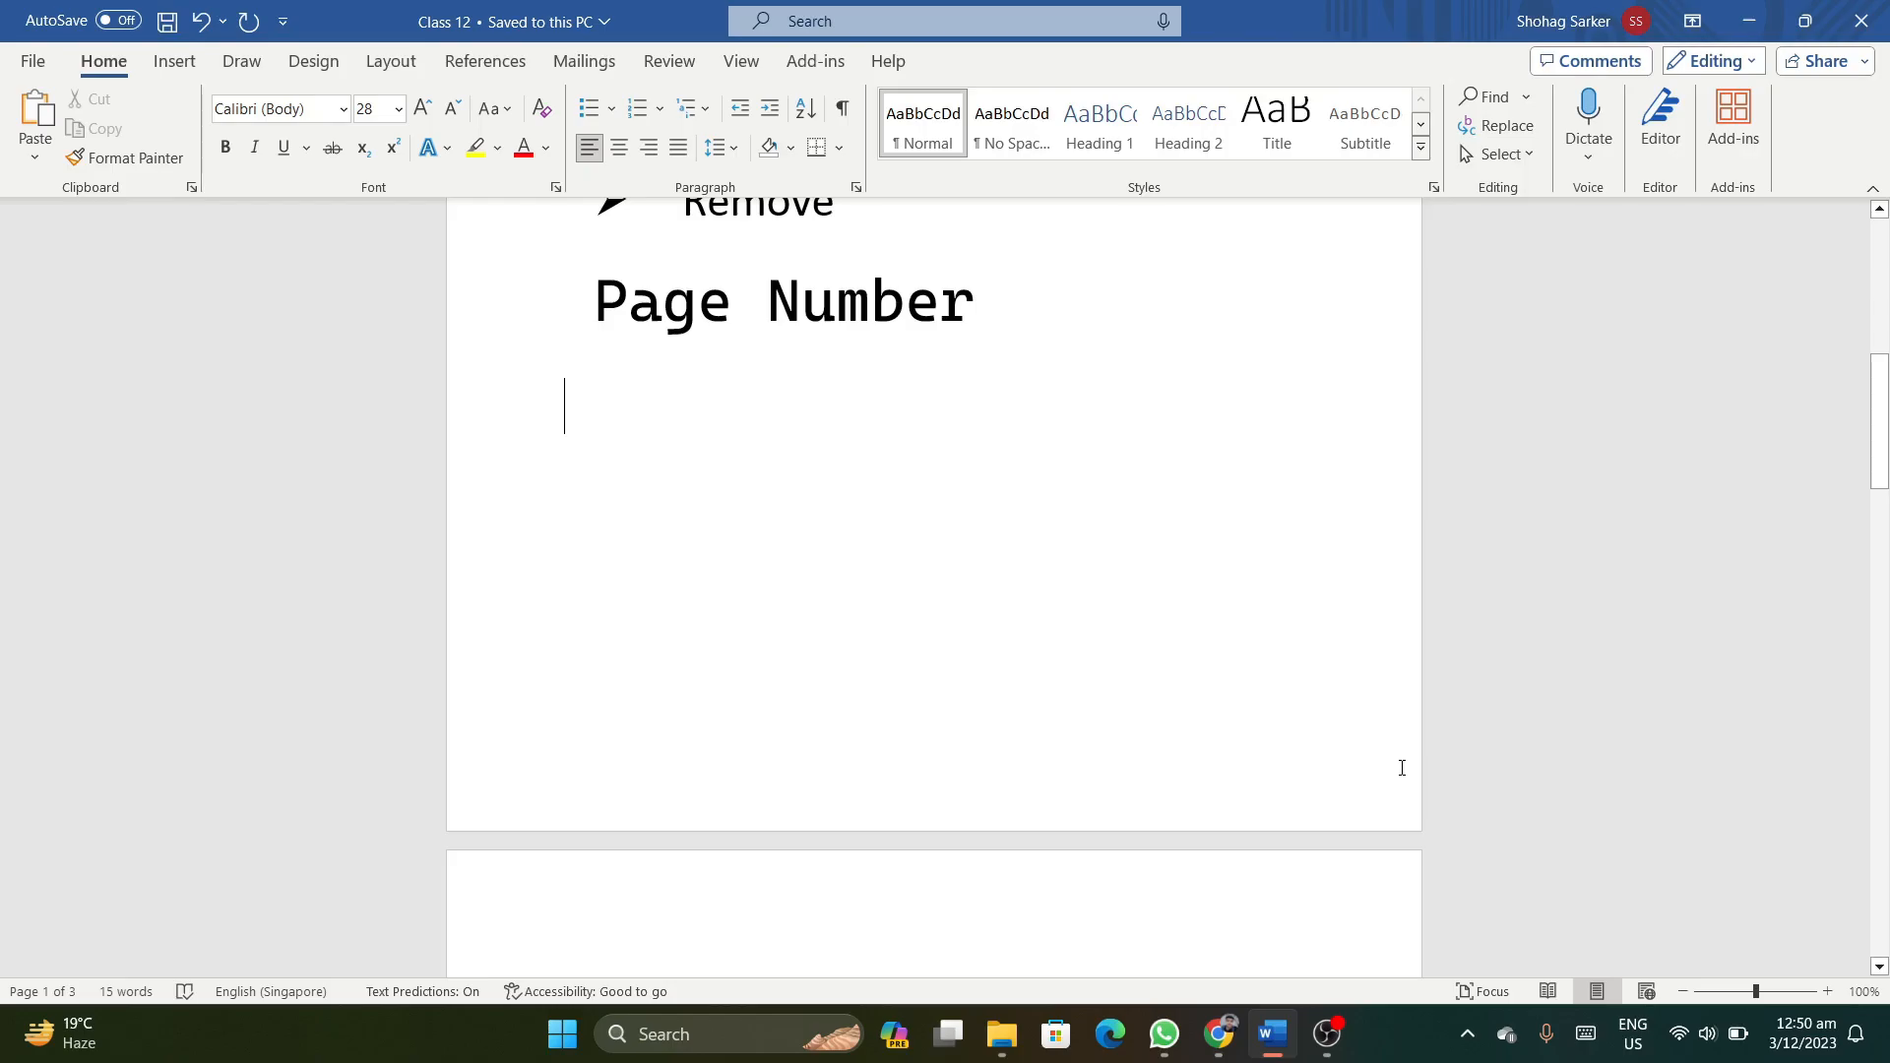
pyautogui.scroll(4, 850, 749)
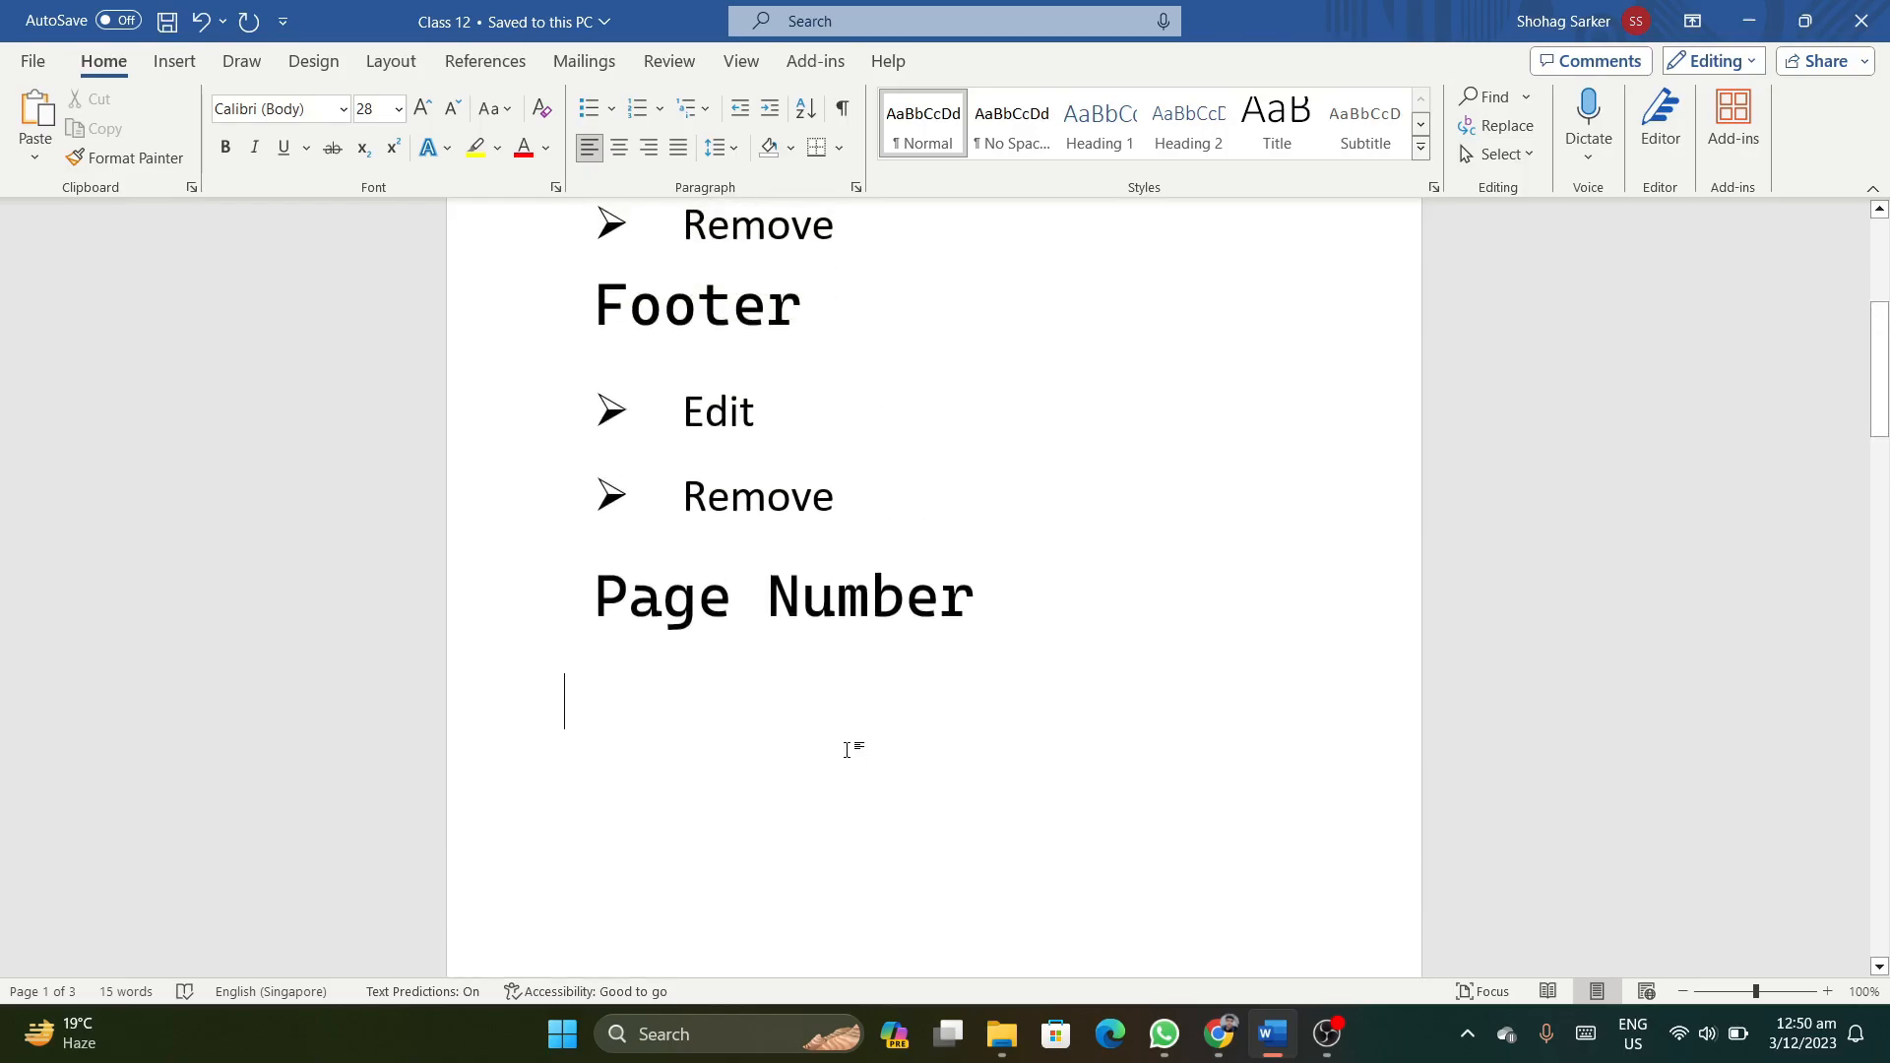
pyautogui.scroll(5, 847, 805)
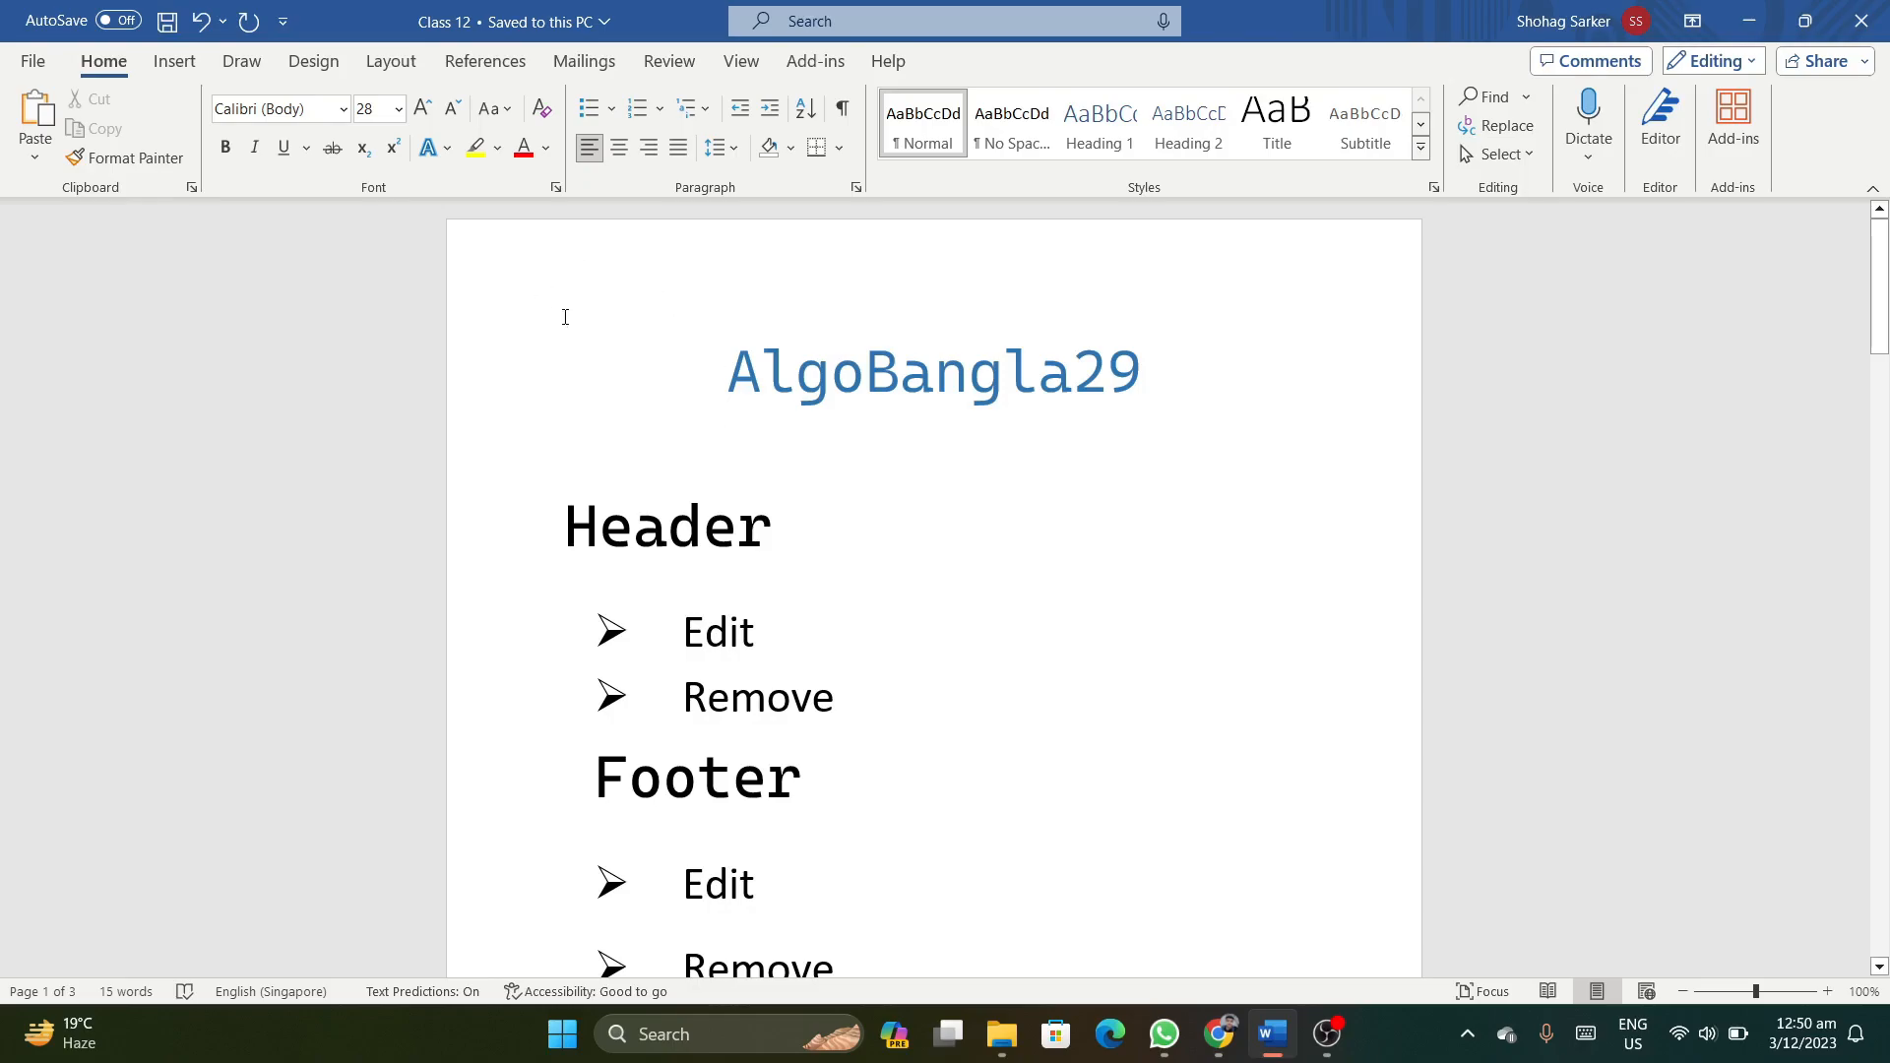
# Open the page header for editing, try the built-in Facet (Even Page) header design and undo it.
pyautogui.doubleClick(600, 281)
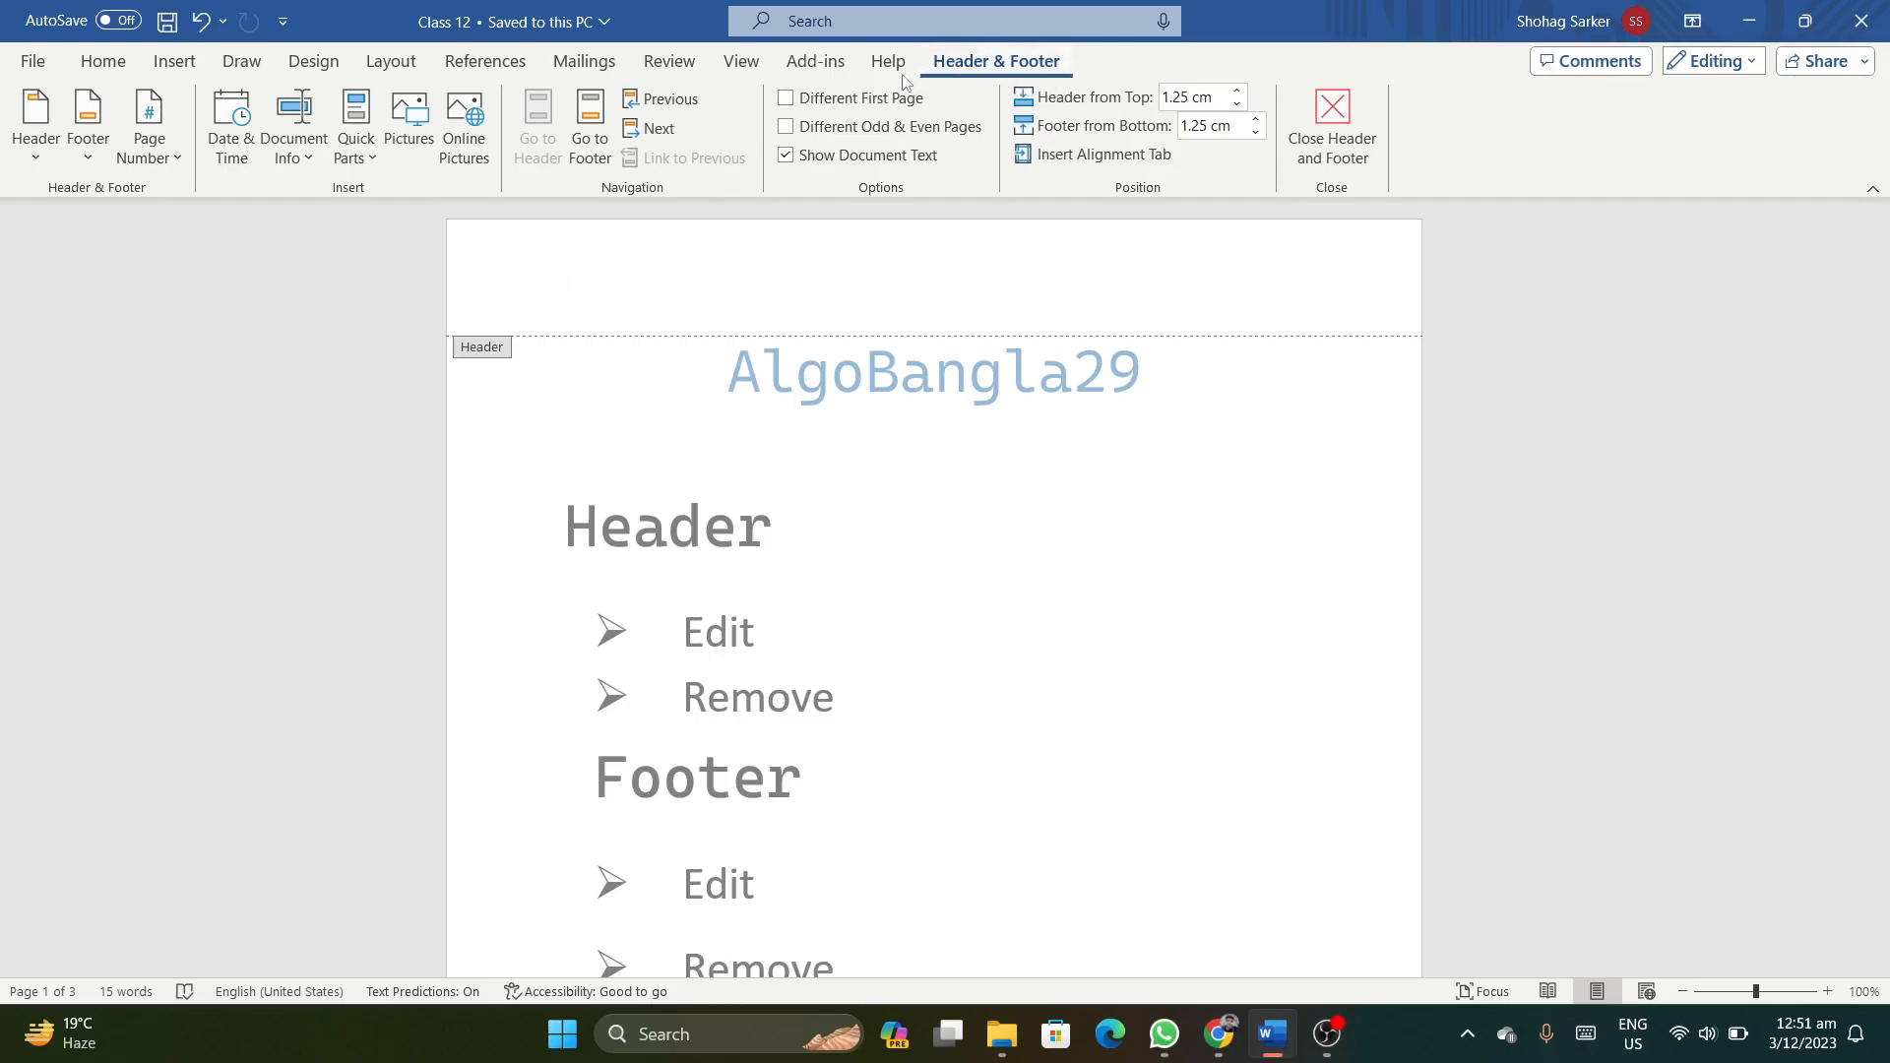
pyautogui.click(34, 162)
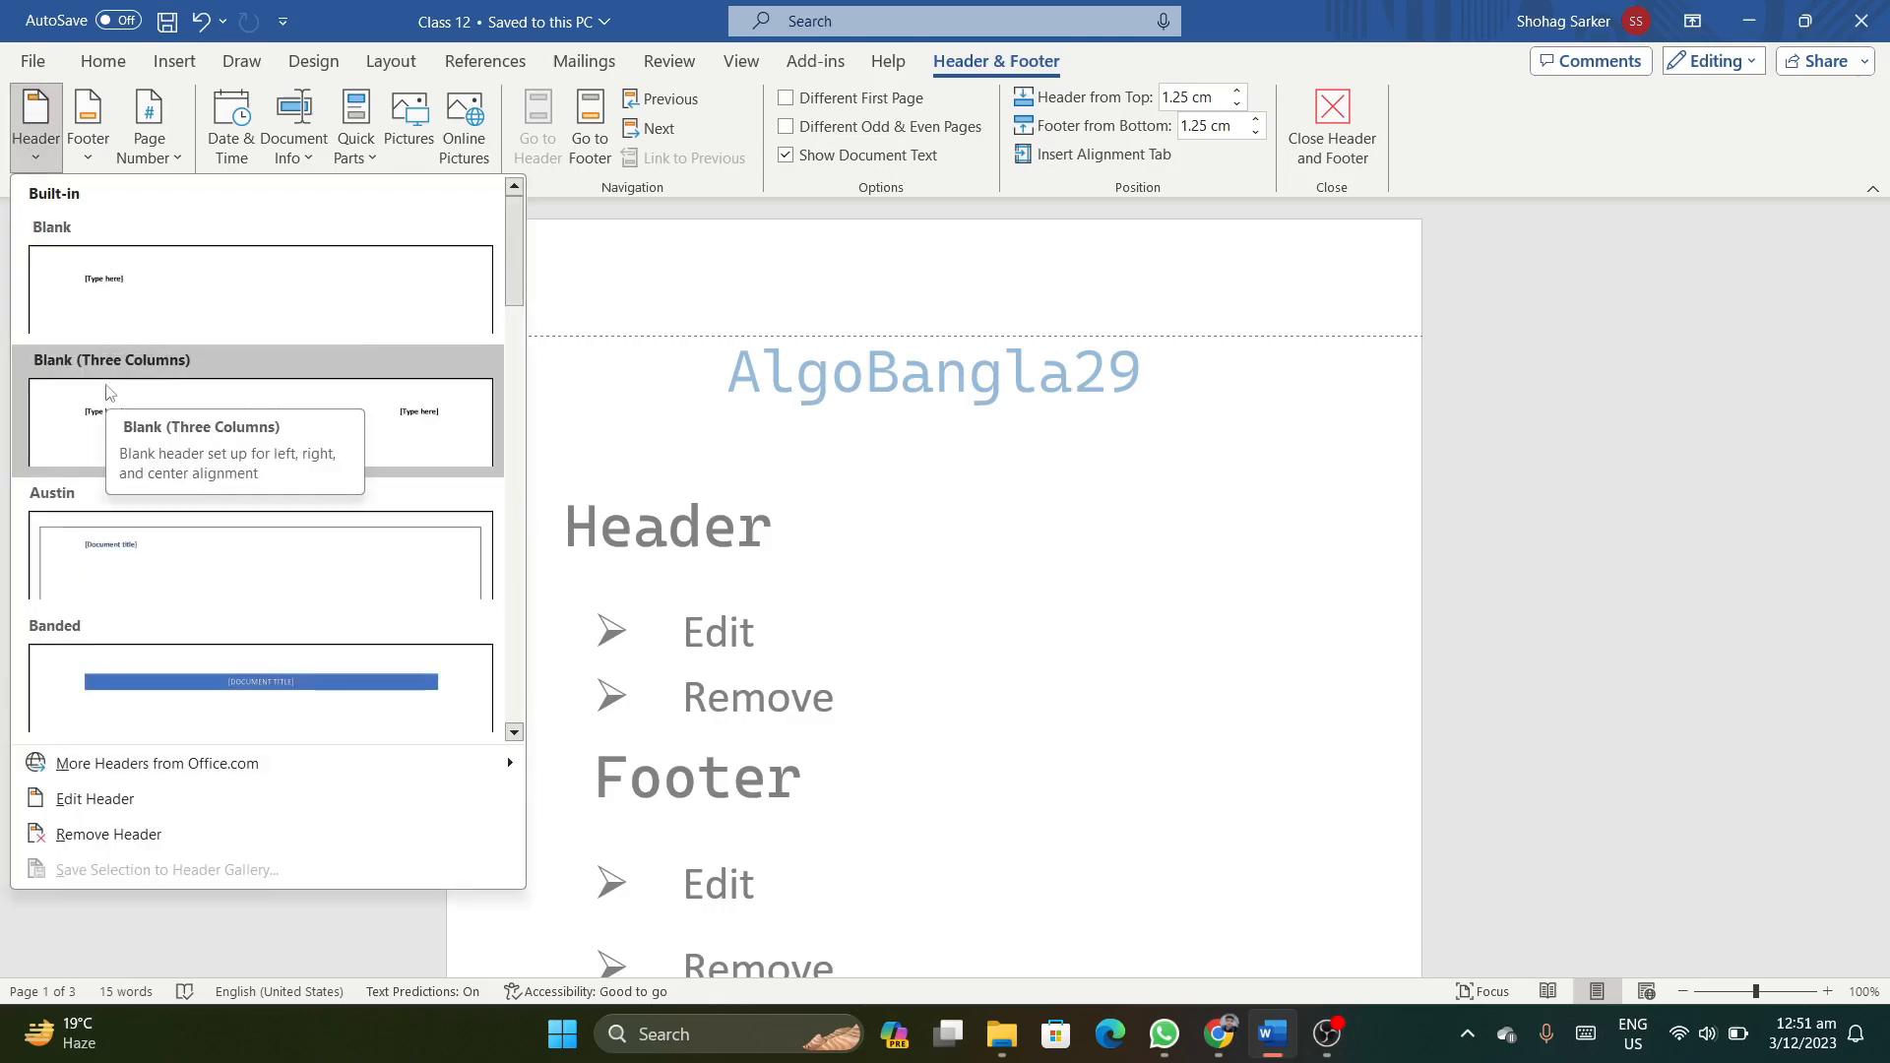
pyautogui.scroll(-6, 131, 355)
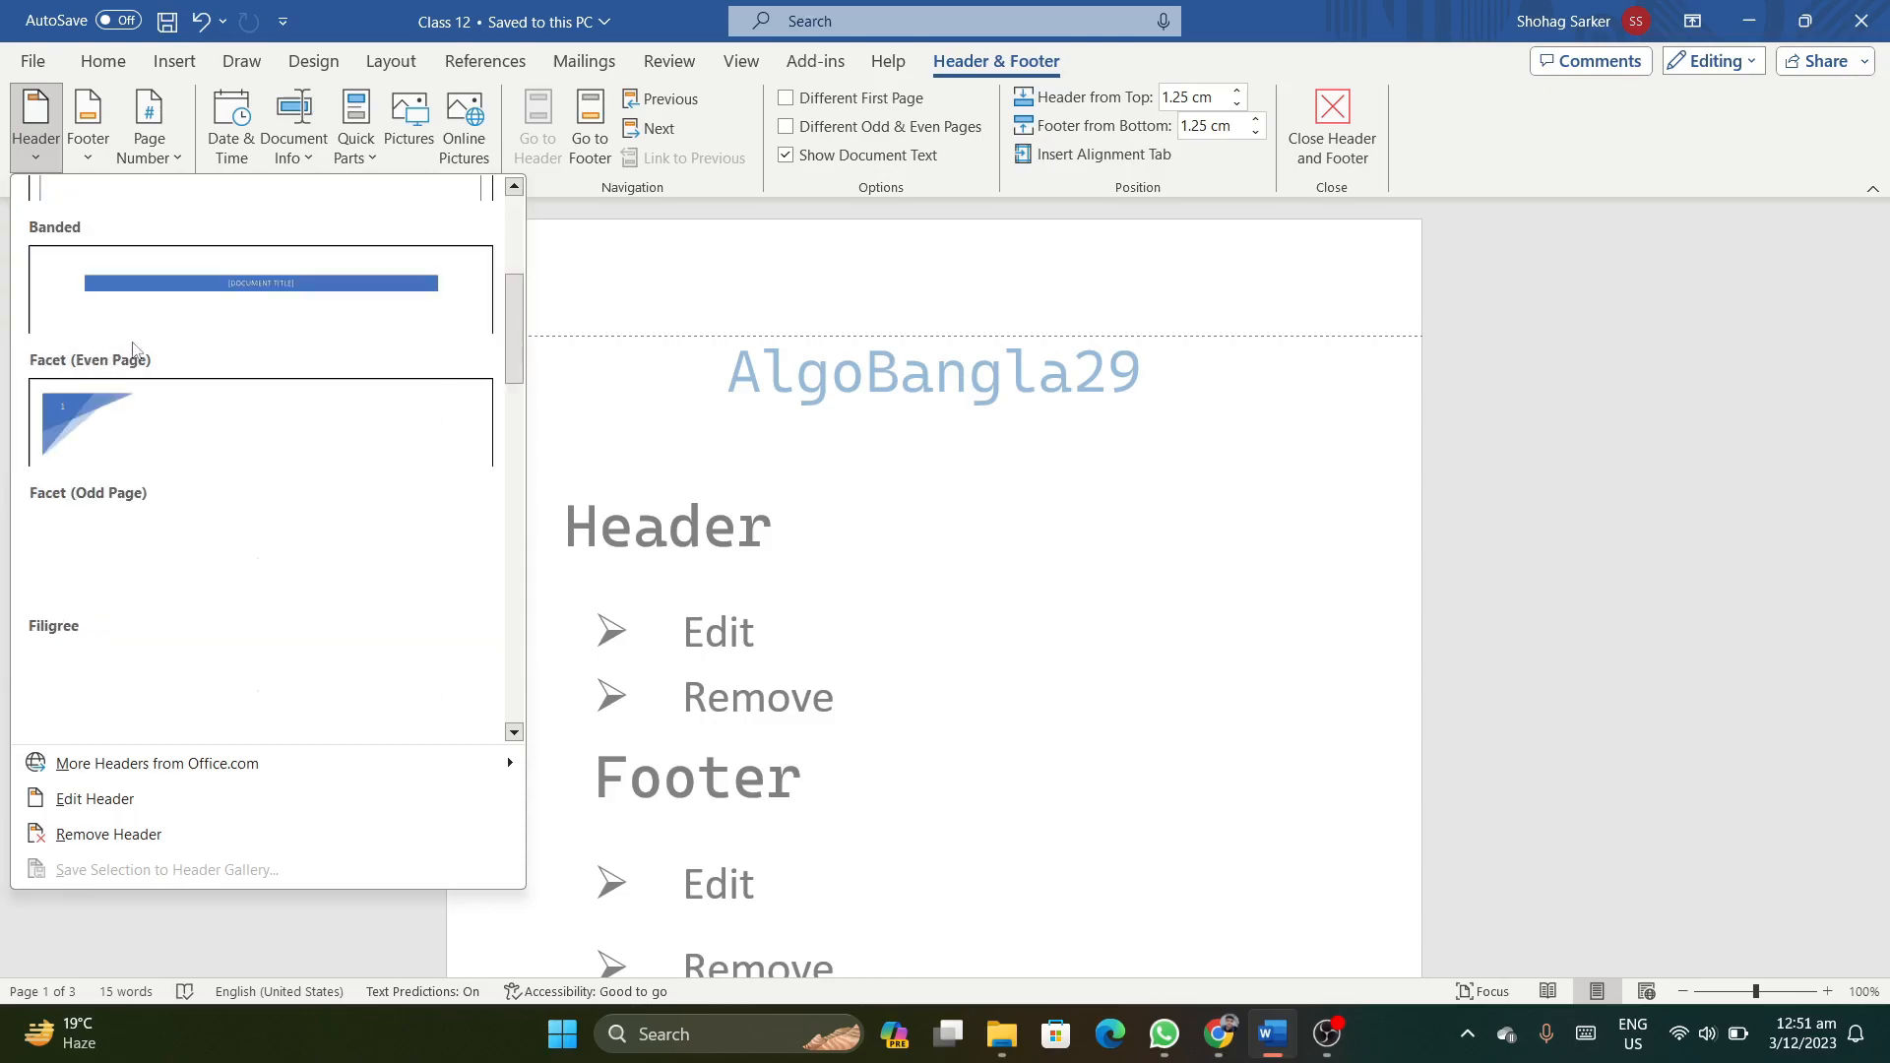
pyautogui.scroll(3, 138, 387)
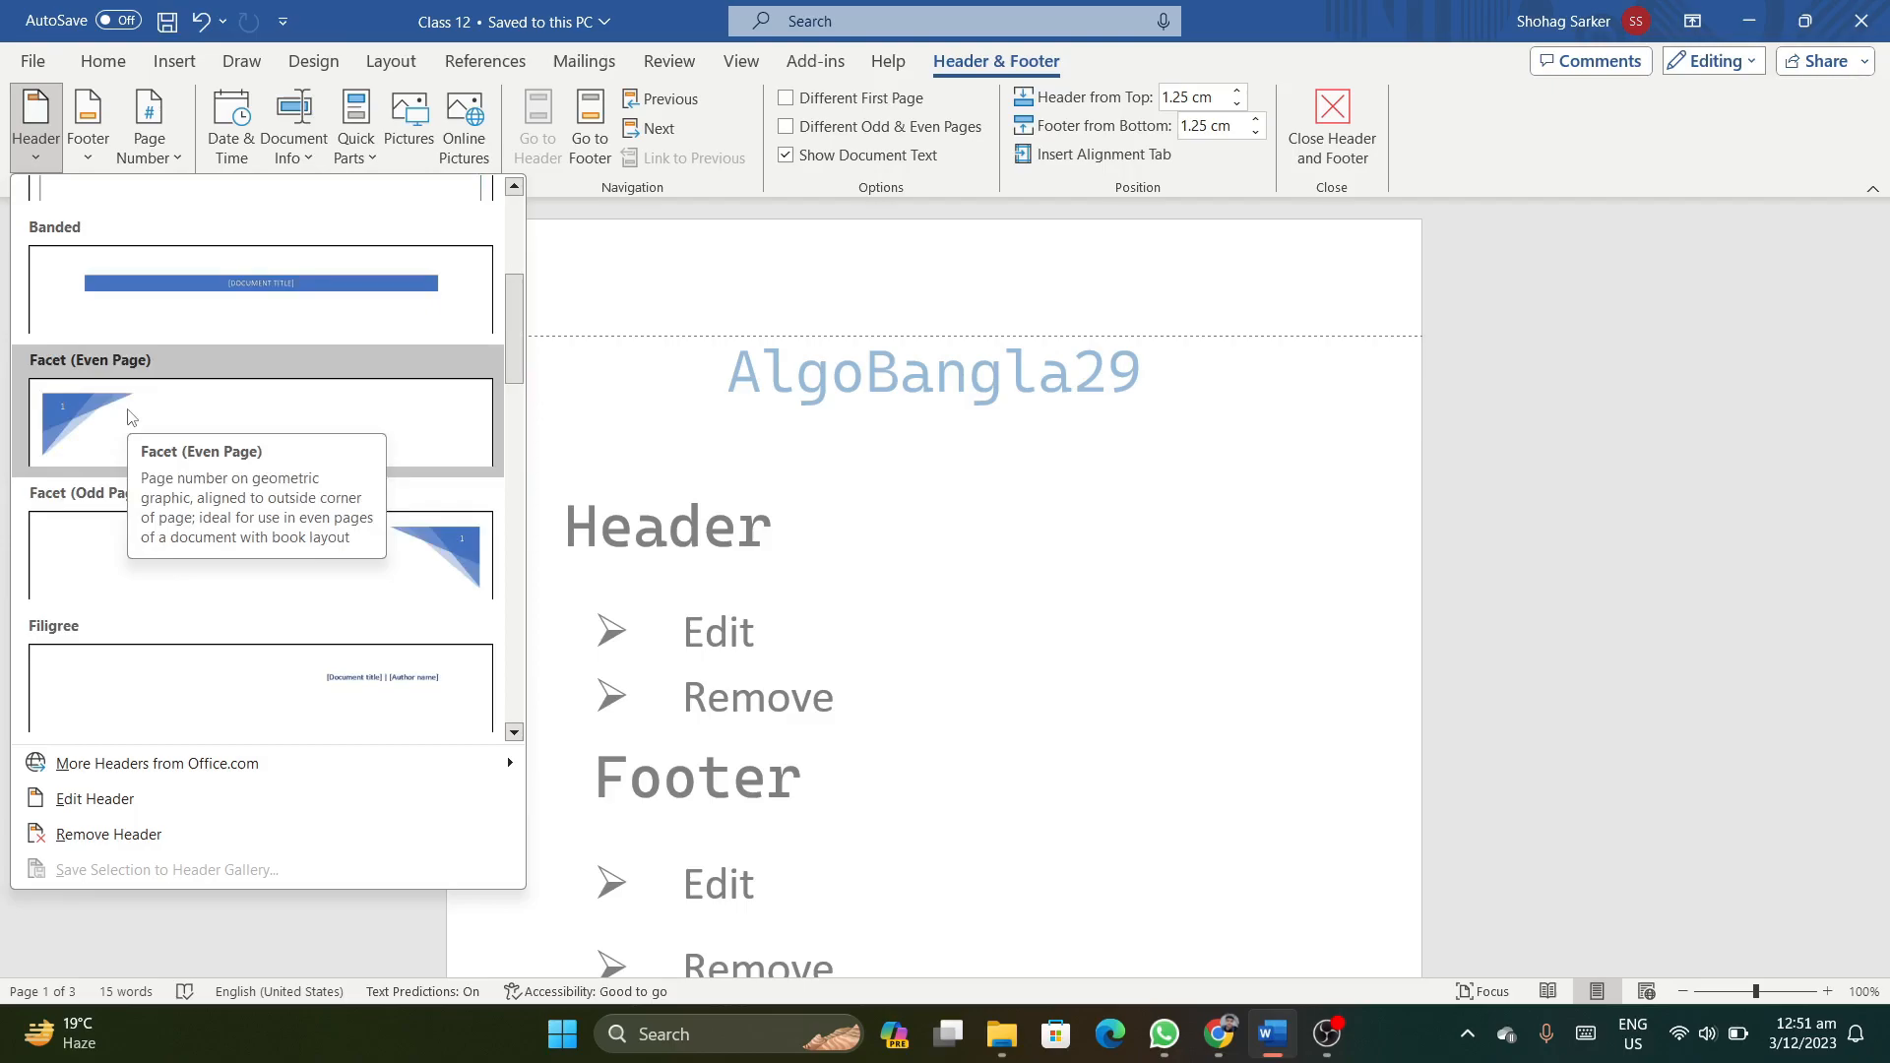
pyautogui.click(131, 416)
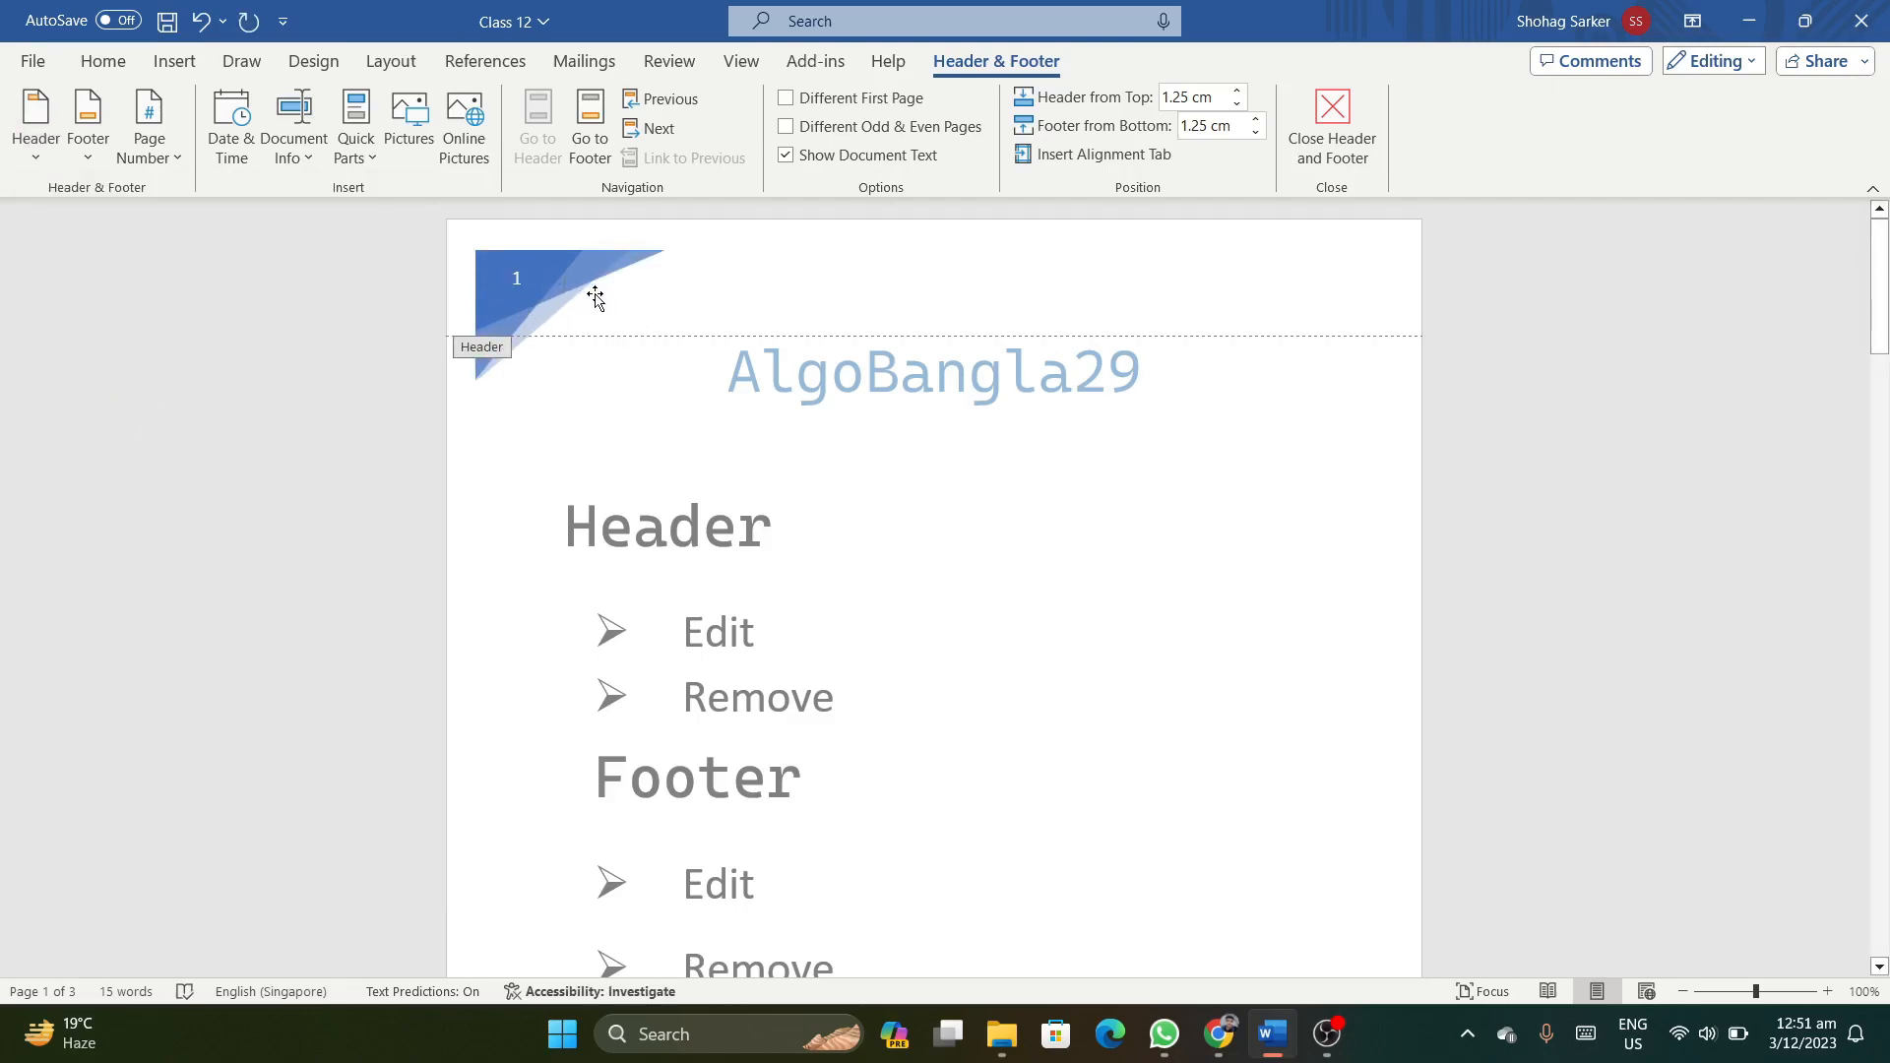
pyautogui.hotkey('ctrl', 'z')
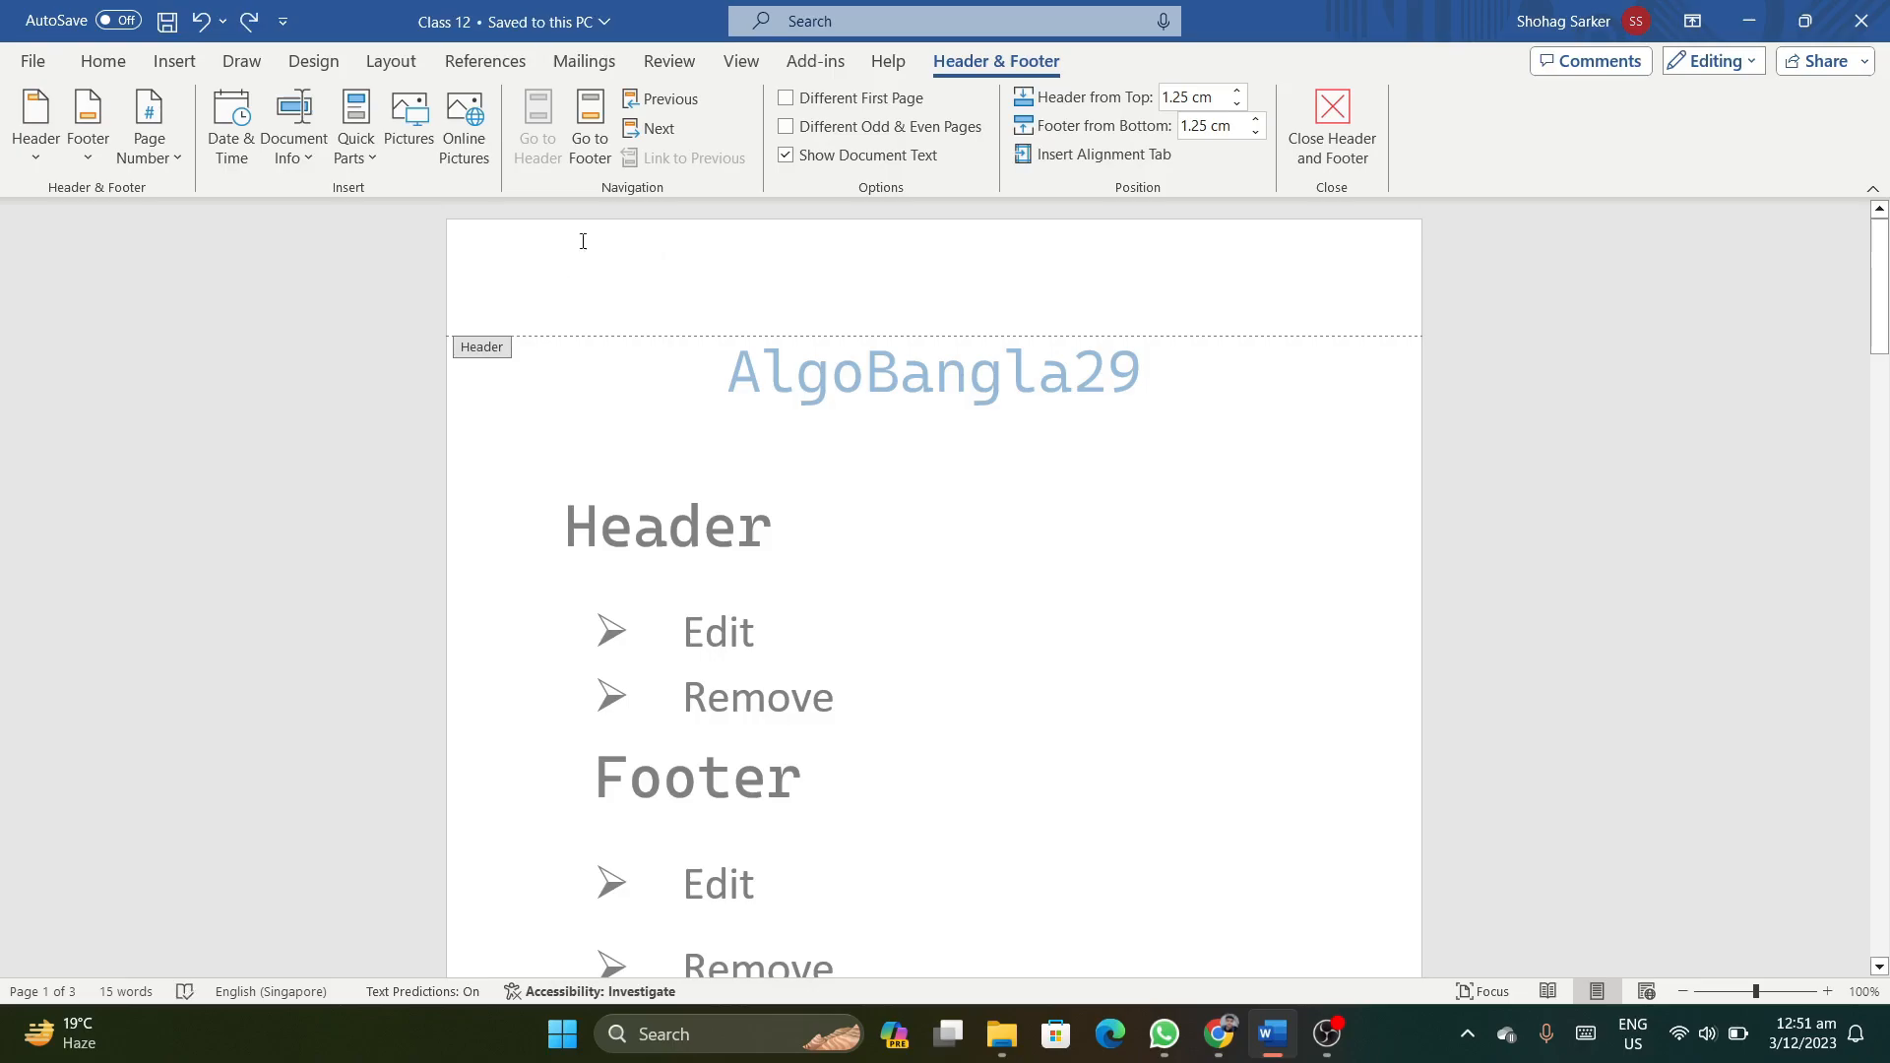
# Insert the built-in Austin header and return to editing the document body.
pyautogui.click(35, 123)
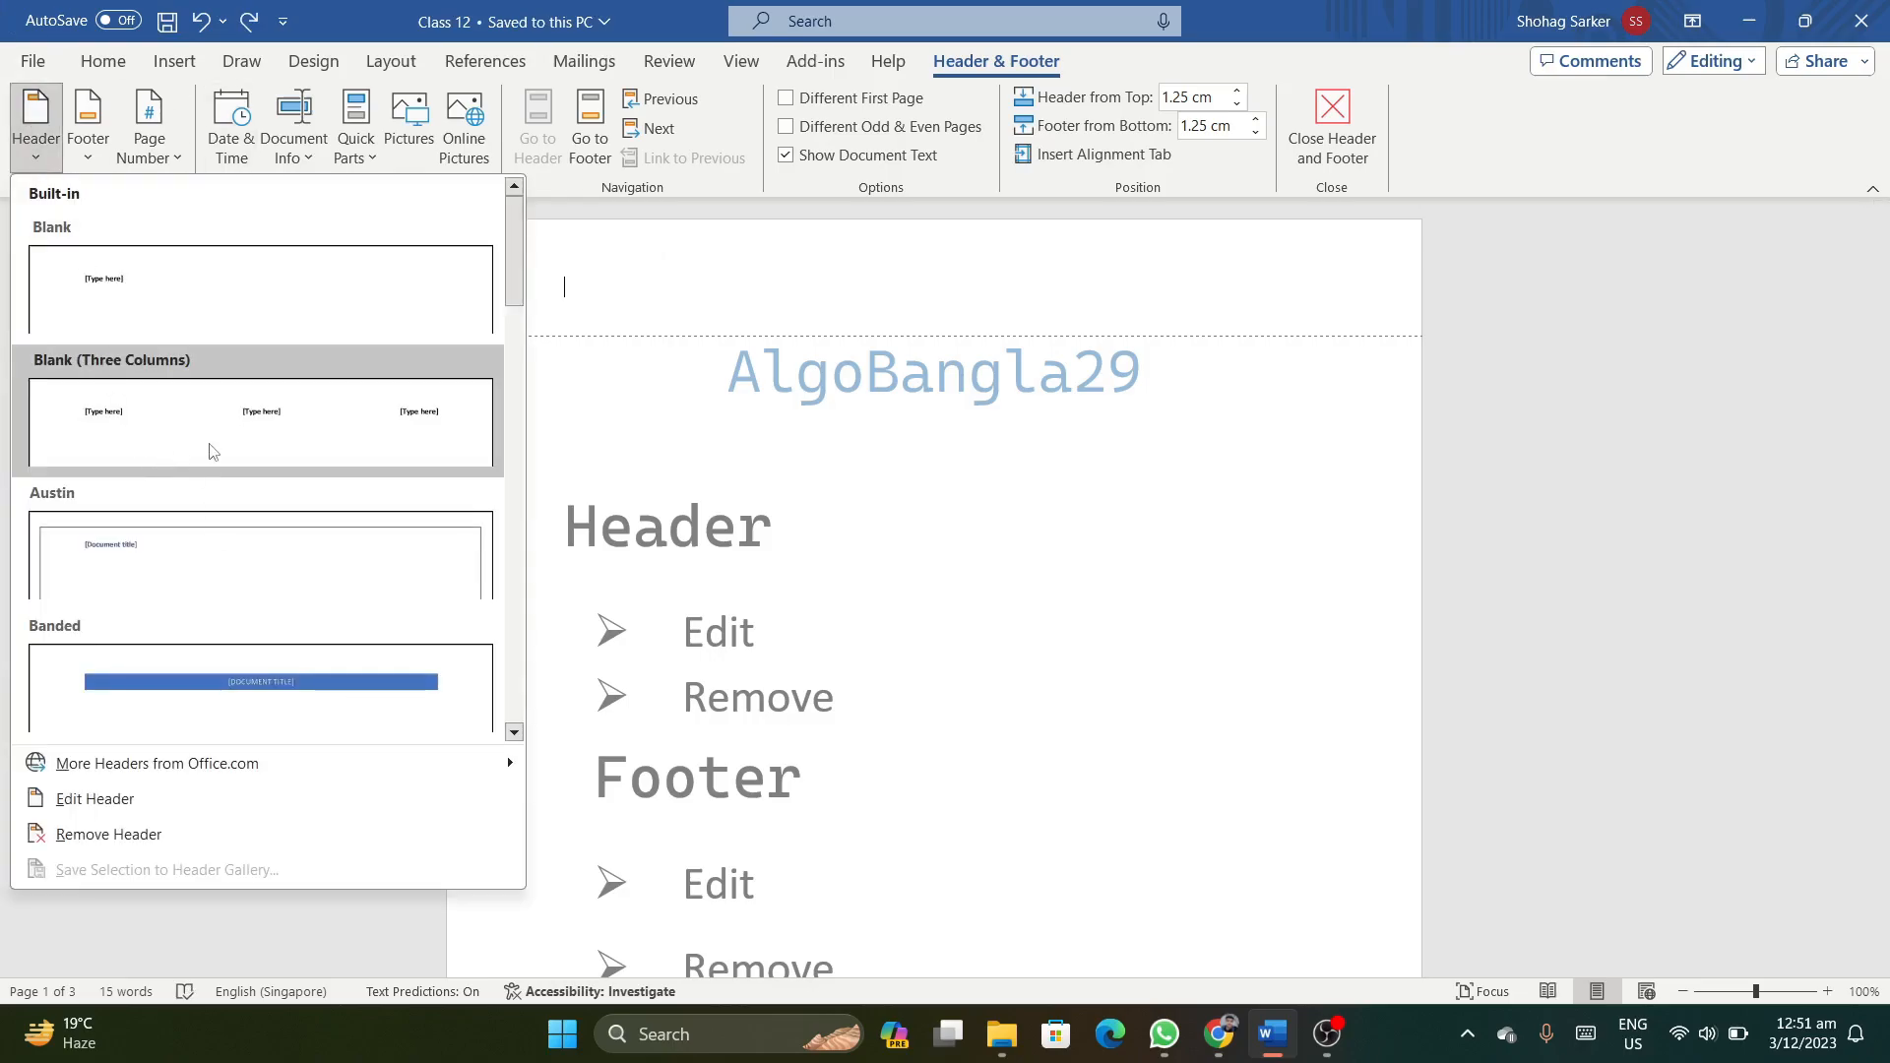
pyautogui.scroll(-3, 185, 449)
pyautogui.scroll(-3, 185, 449)
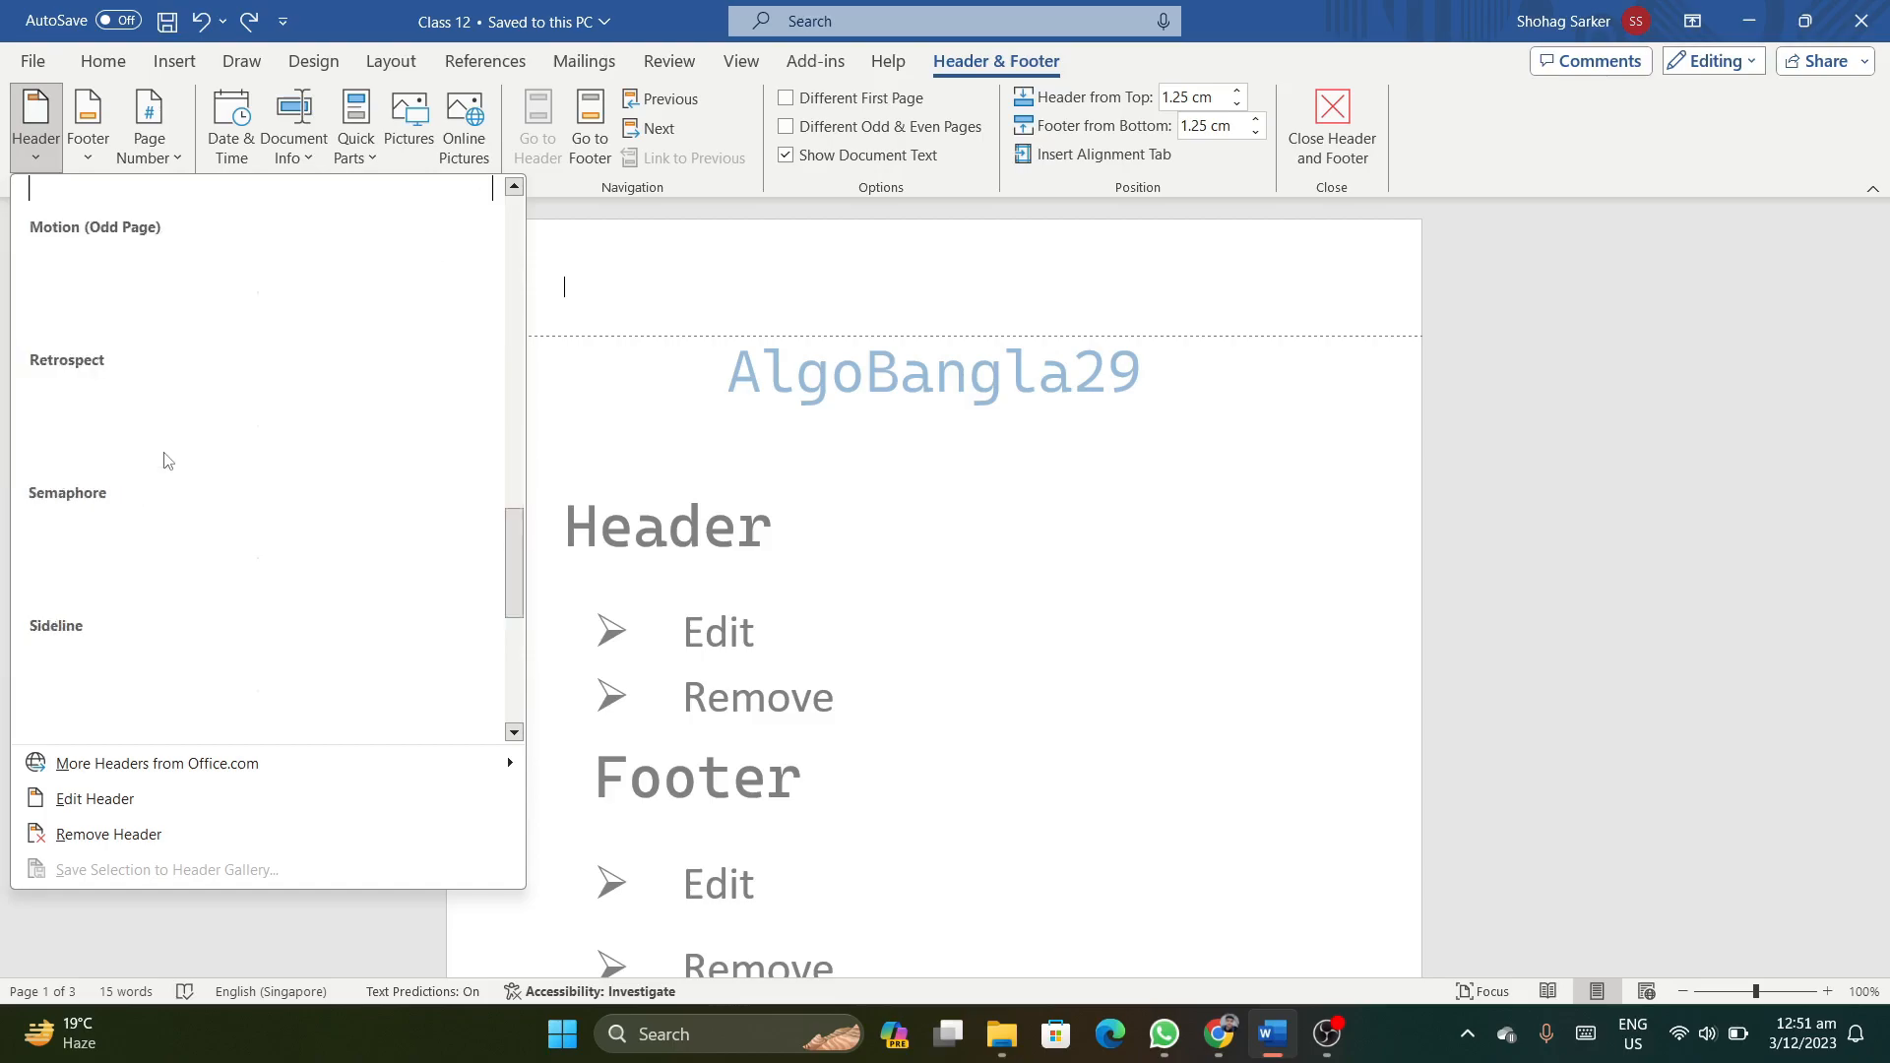
pyautogui.scroll(-2, 187, 436)
pyautogui.scroll(-1, 185, 425)
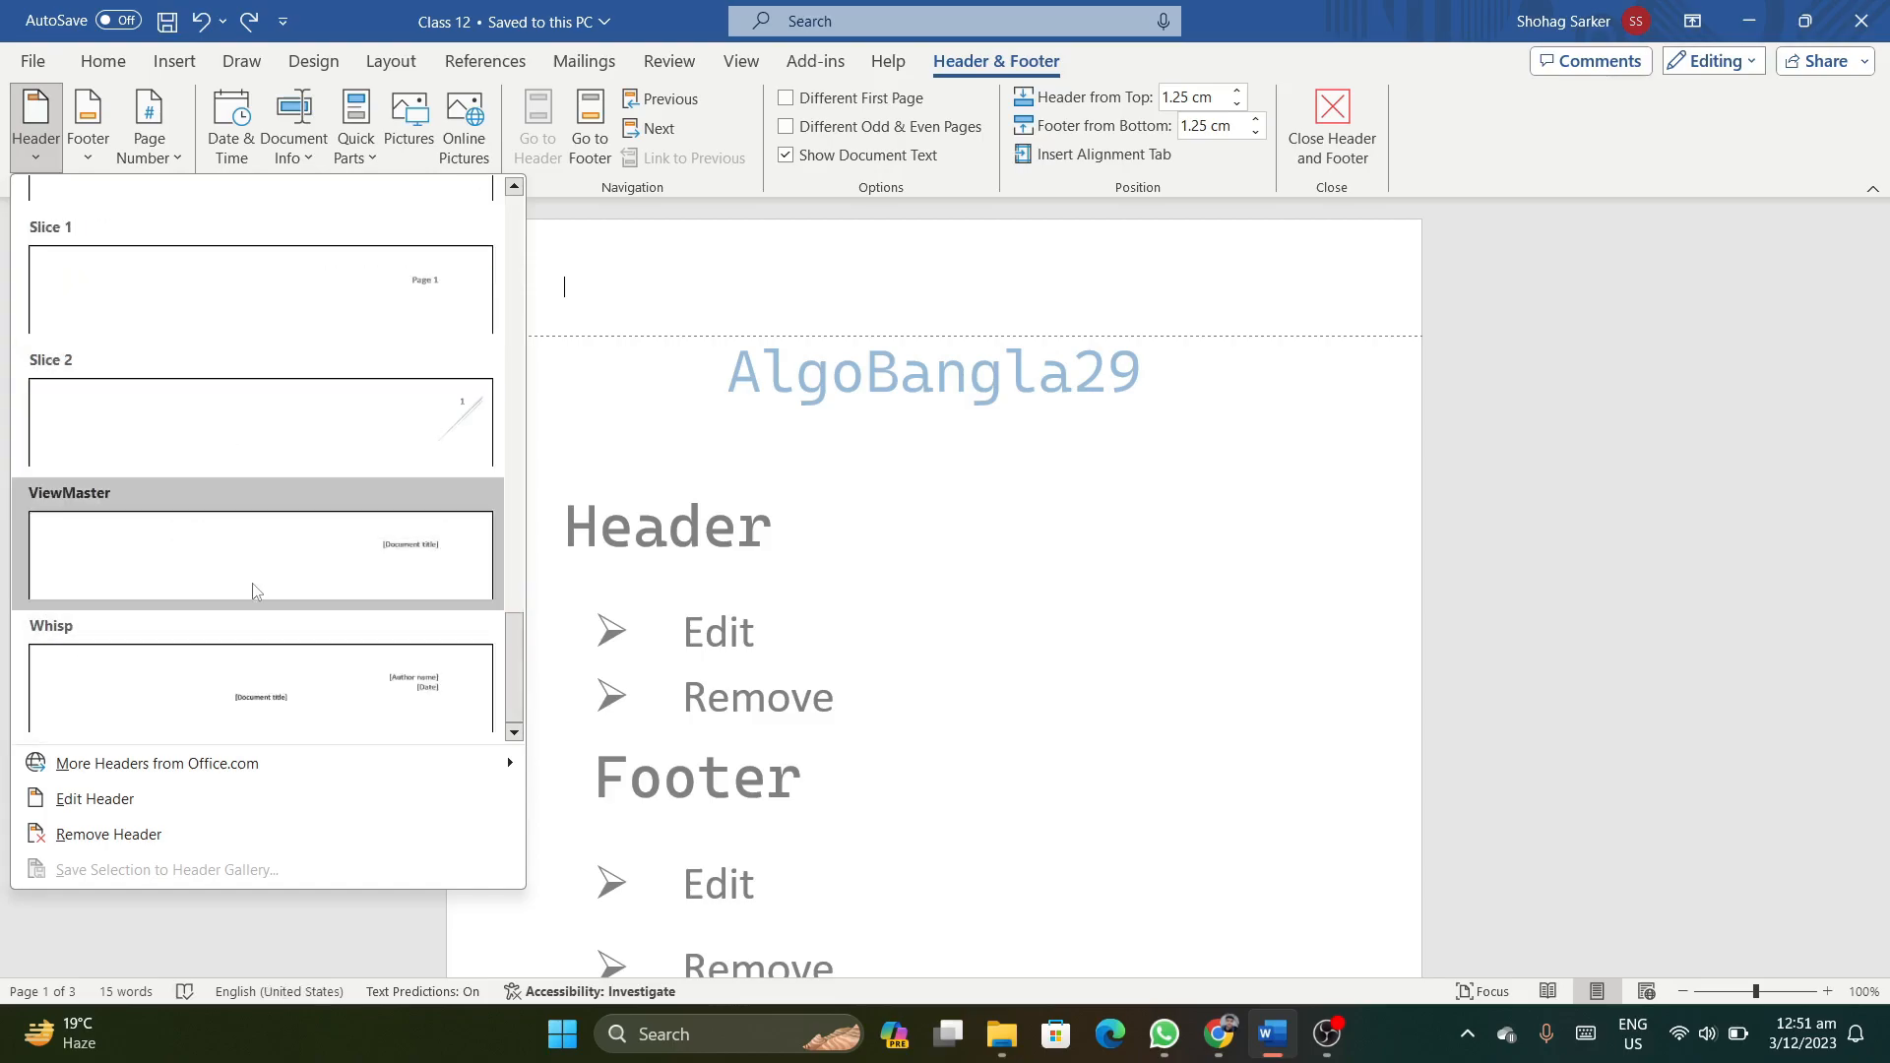
pyautogui.scroll(5, 261, 541)
pyautogui.scroll(4, 261, 540)
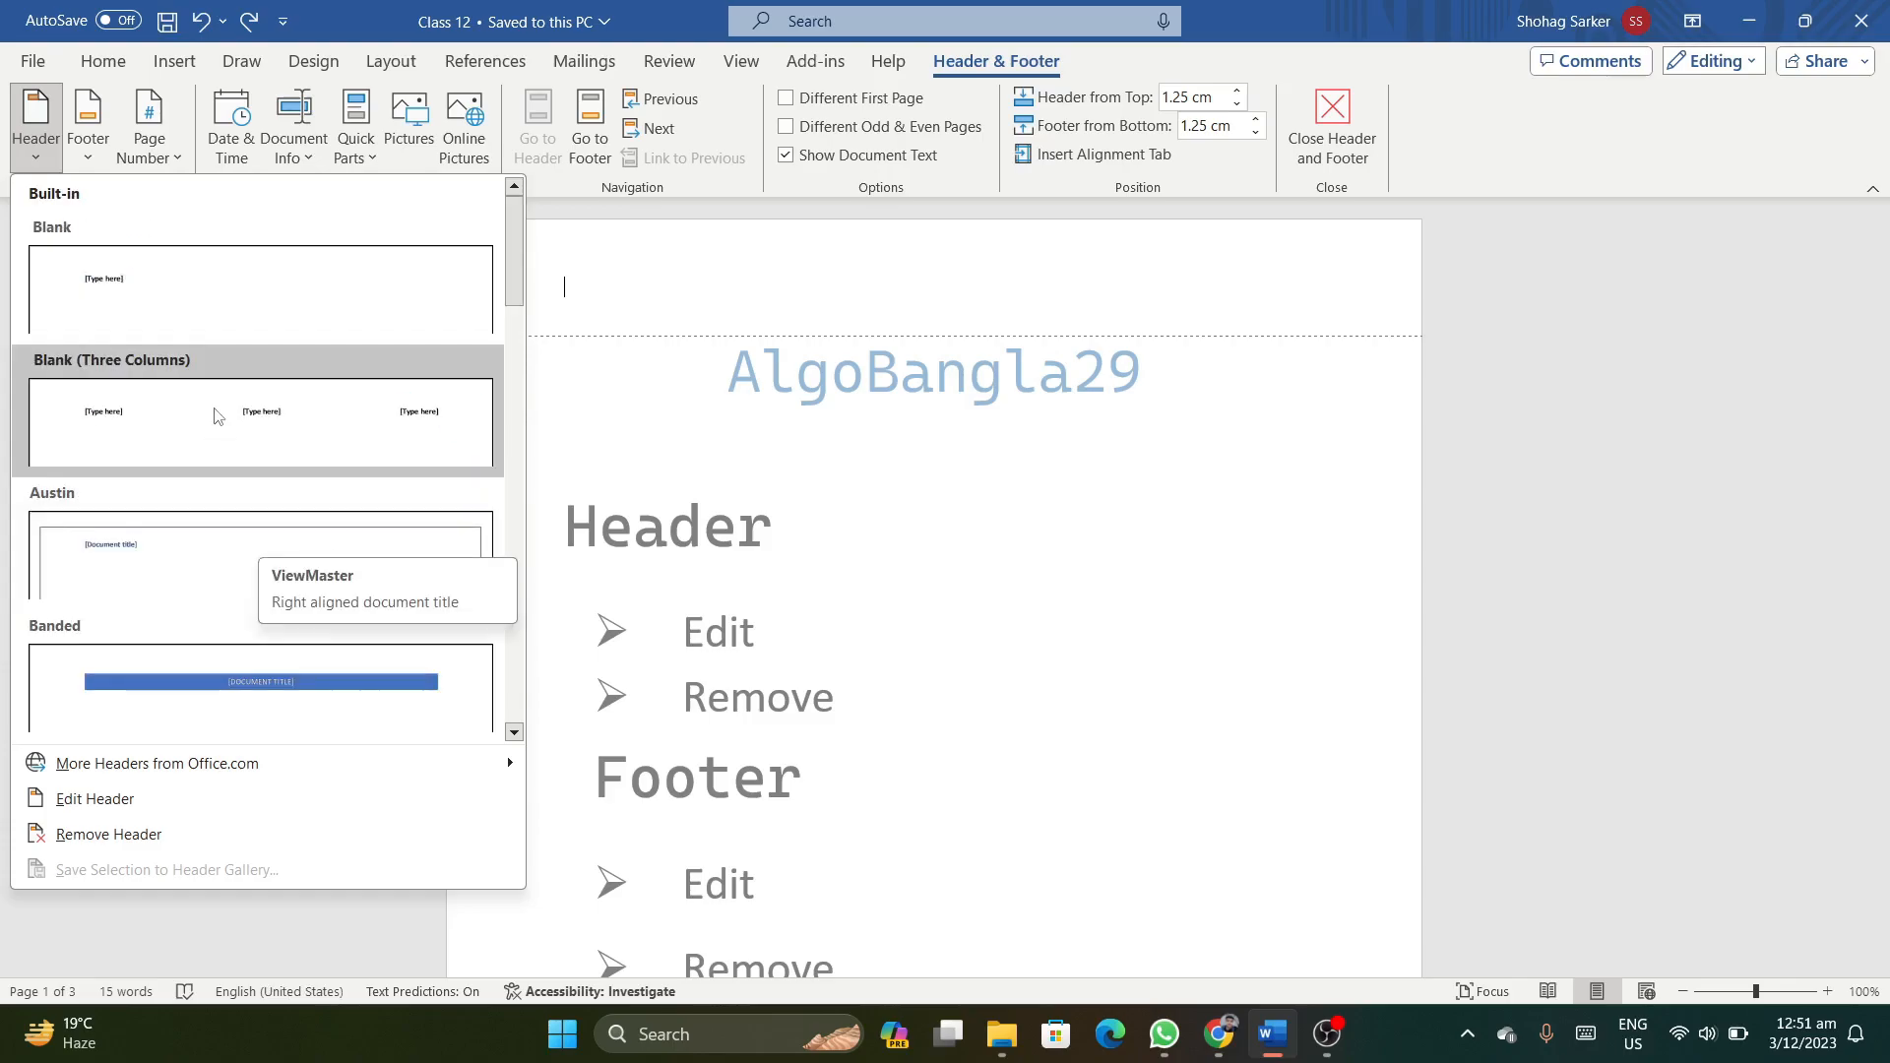
pyautogui.click(135, 544)
pyautogui.doubleClick(632, 422)
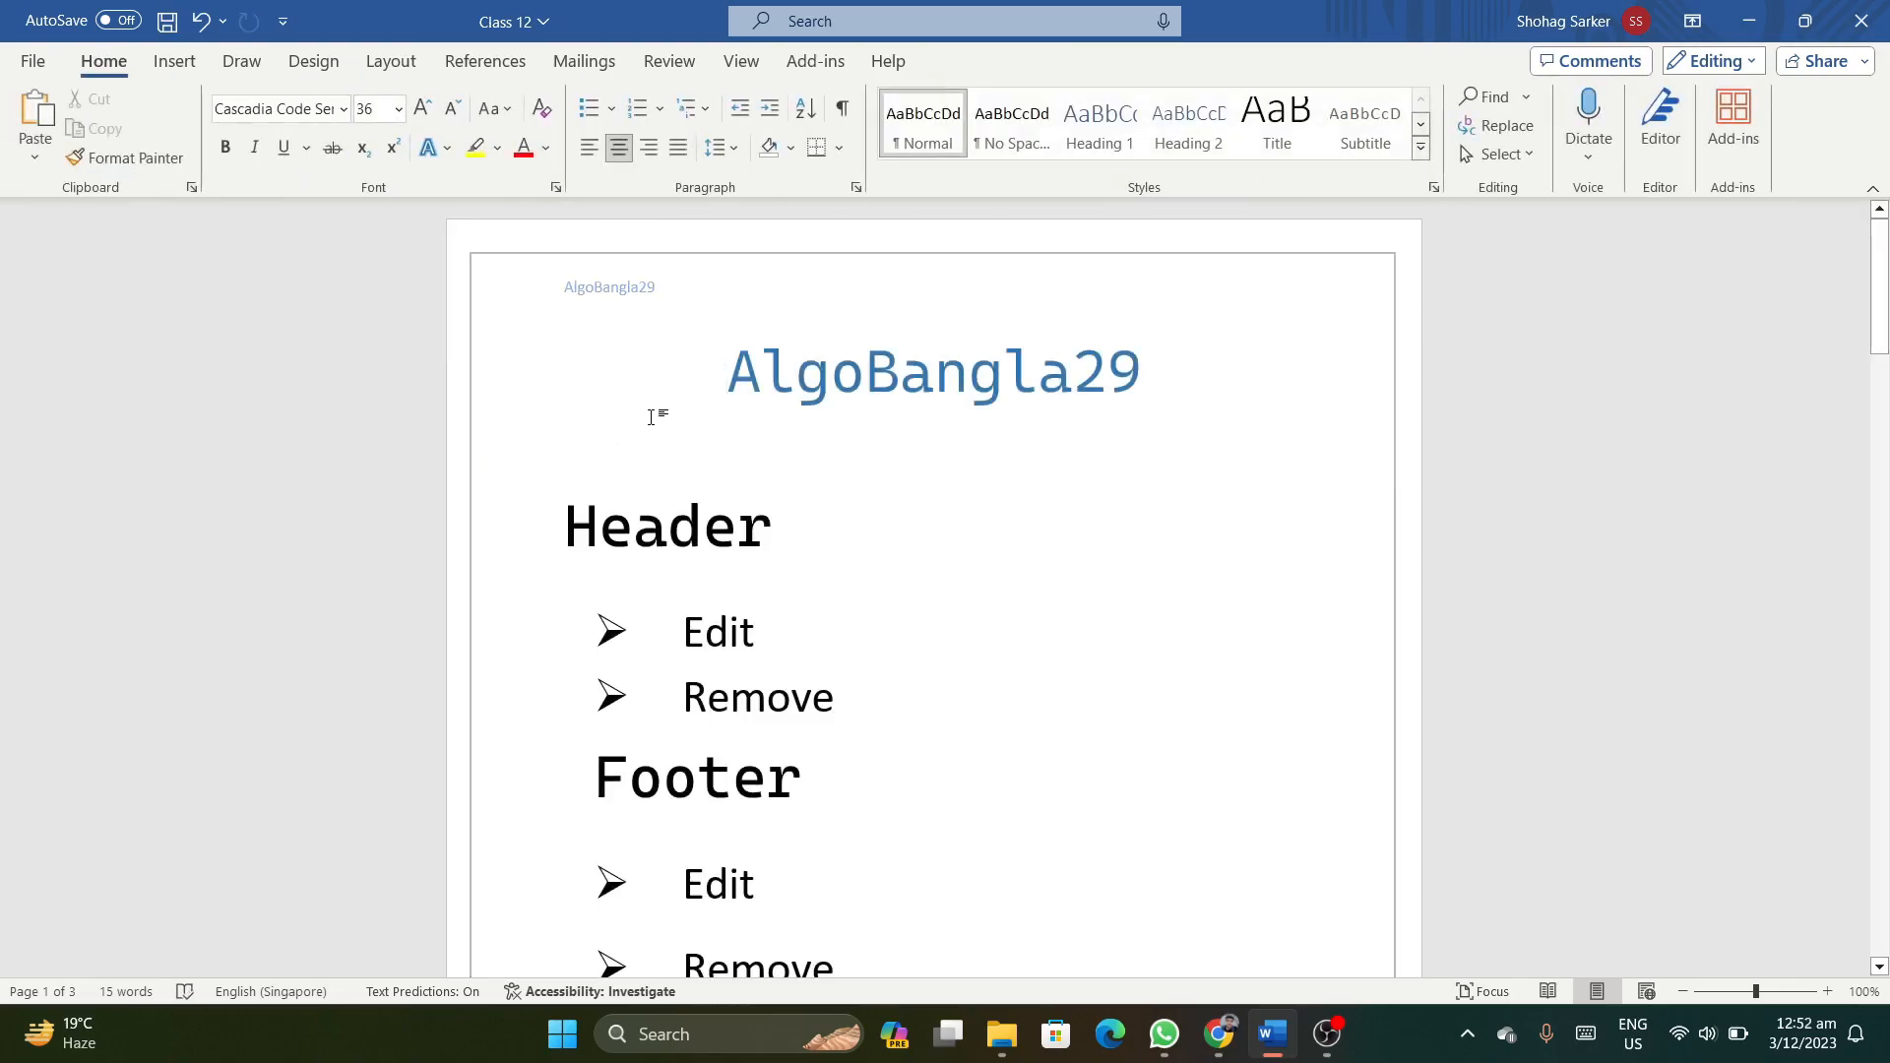
# Examine how the Austin header and its page border repeat on each of the document's pages.
pyautogui.doubleClick(678, 285)
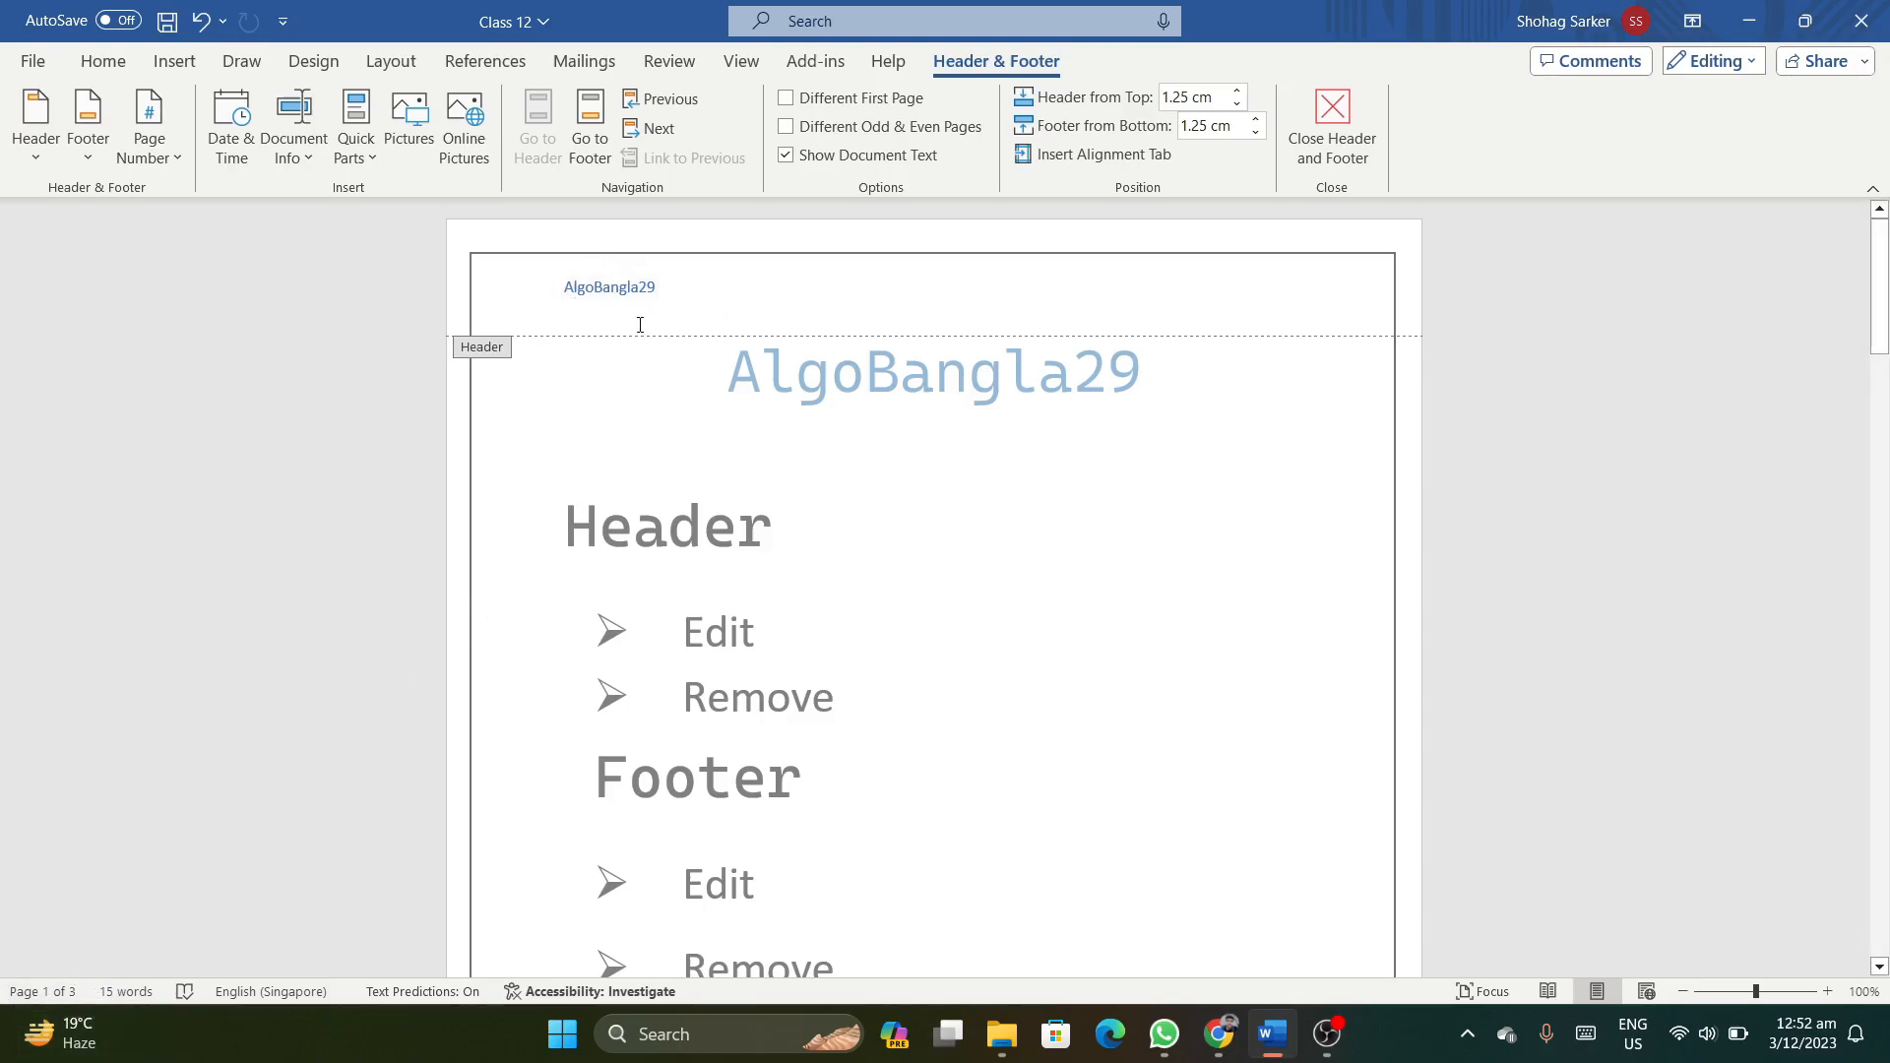
pyautogui.doubleClick(664, 396)
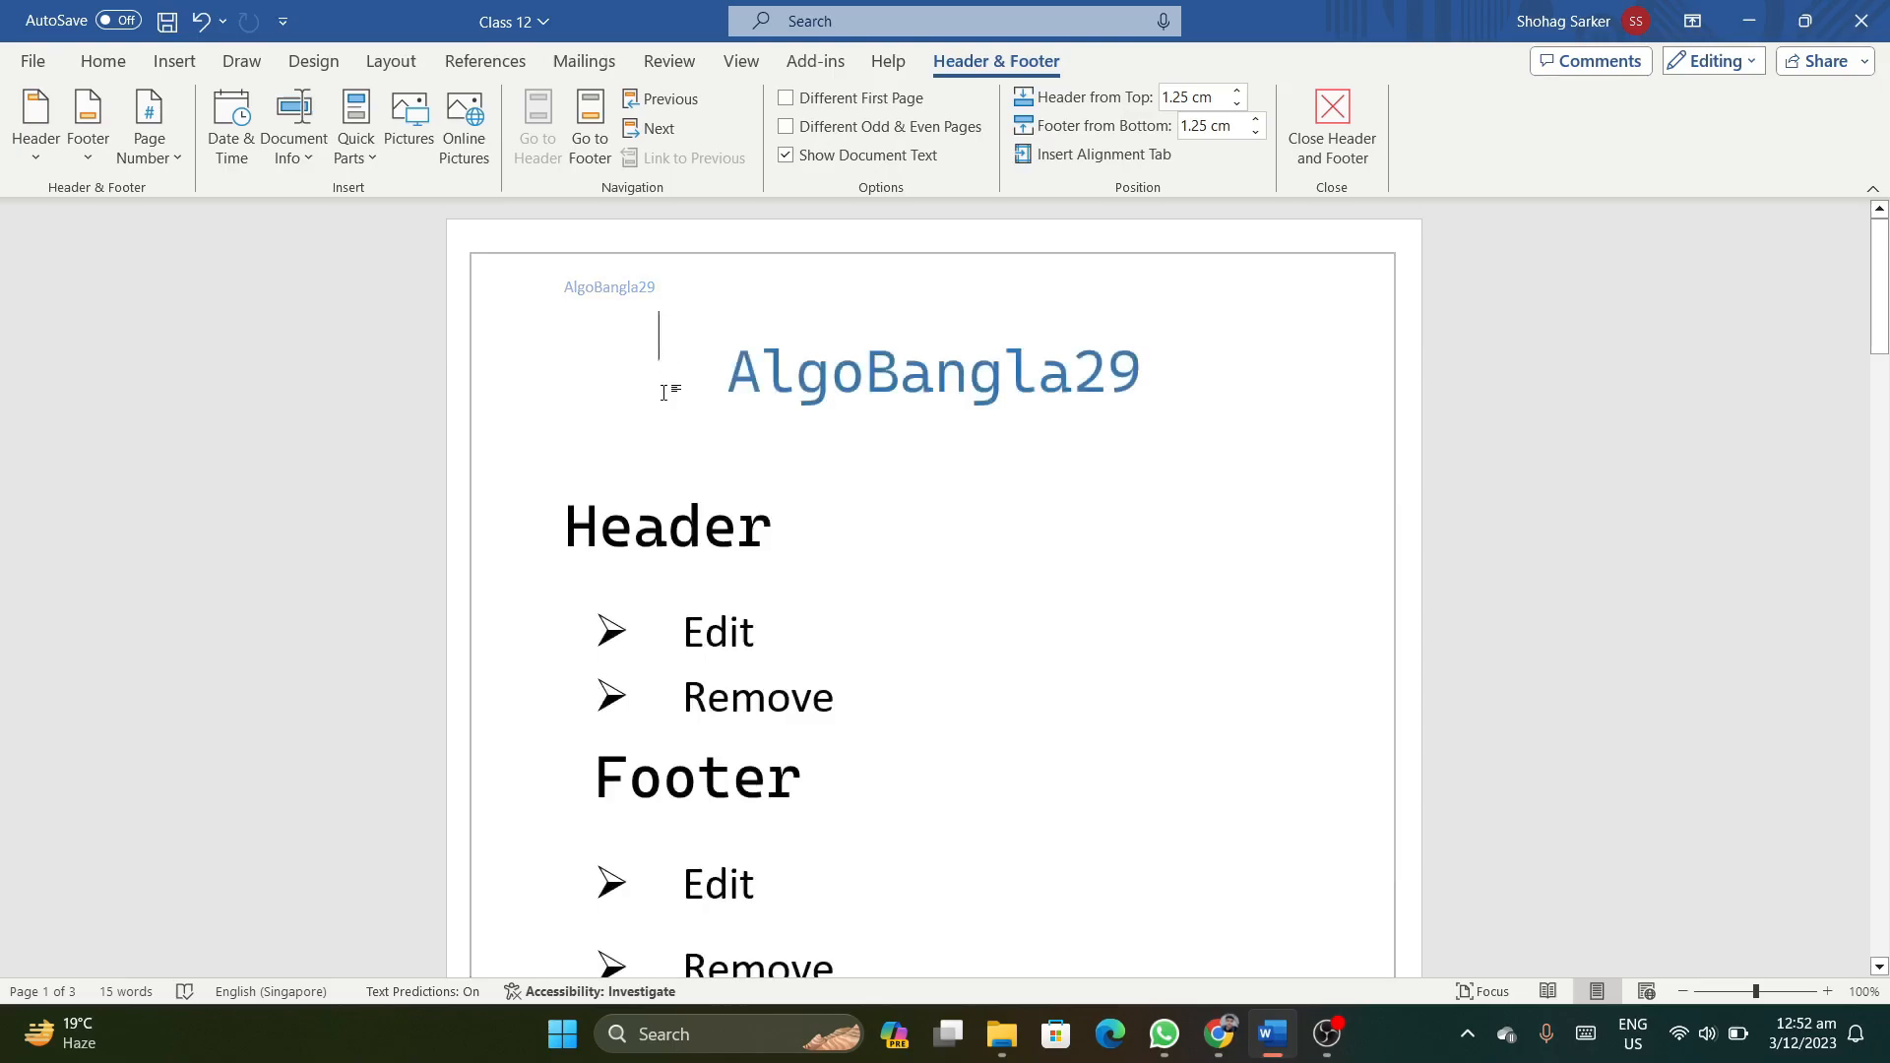
pyautogui.scroll(-7, 851, 602)
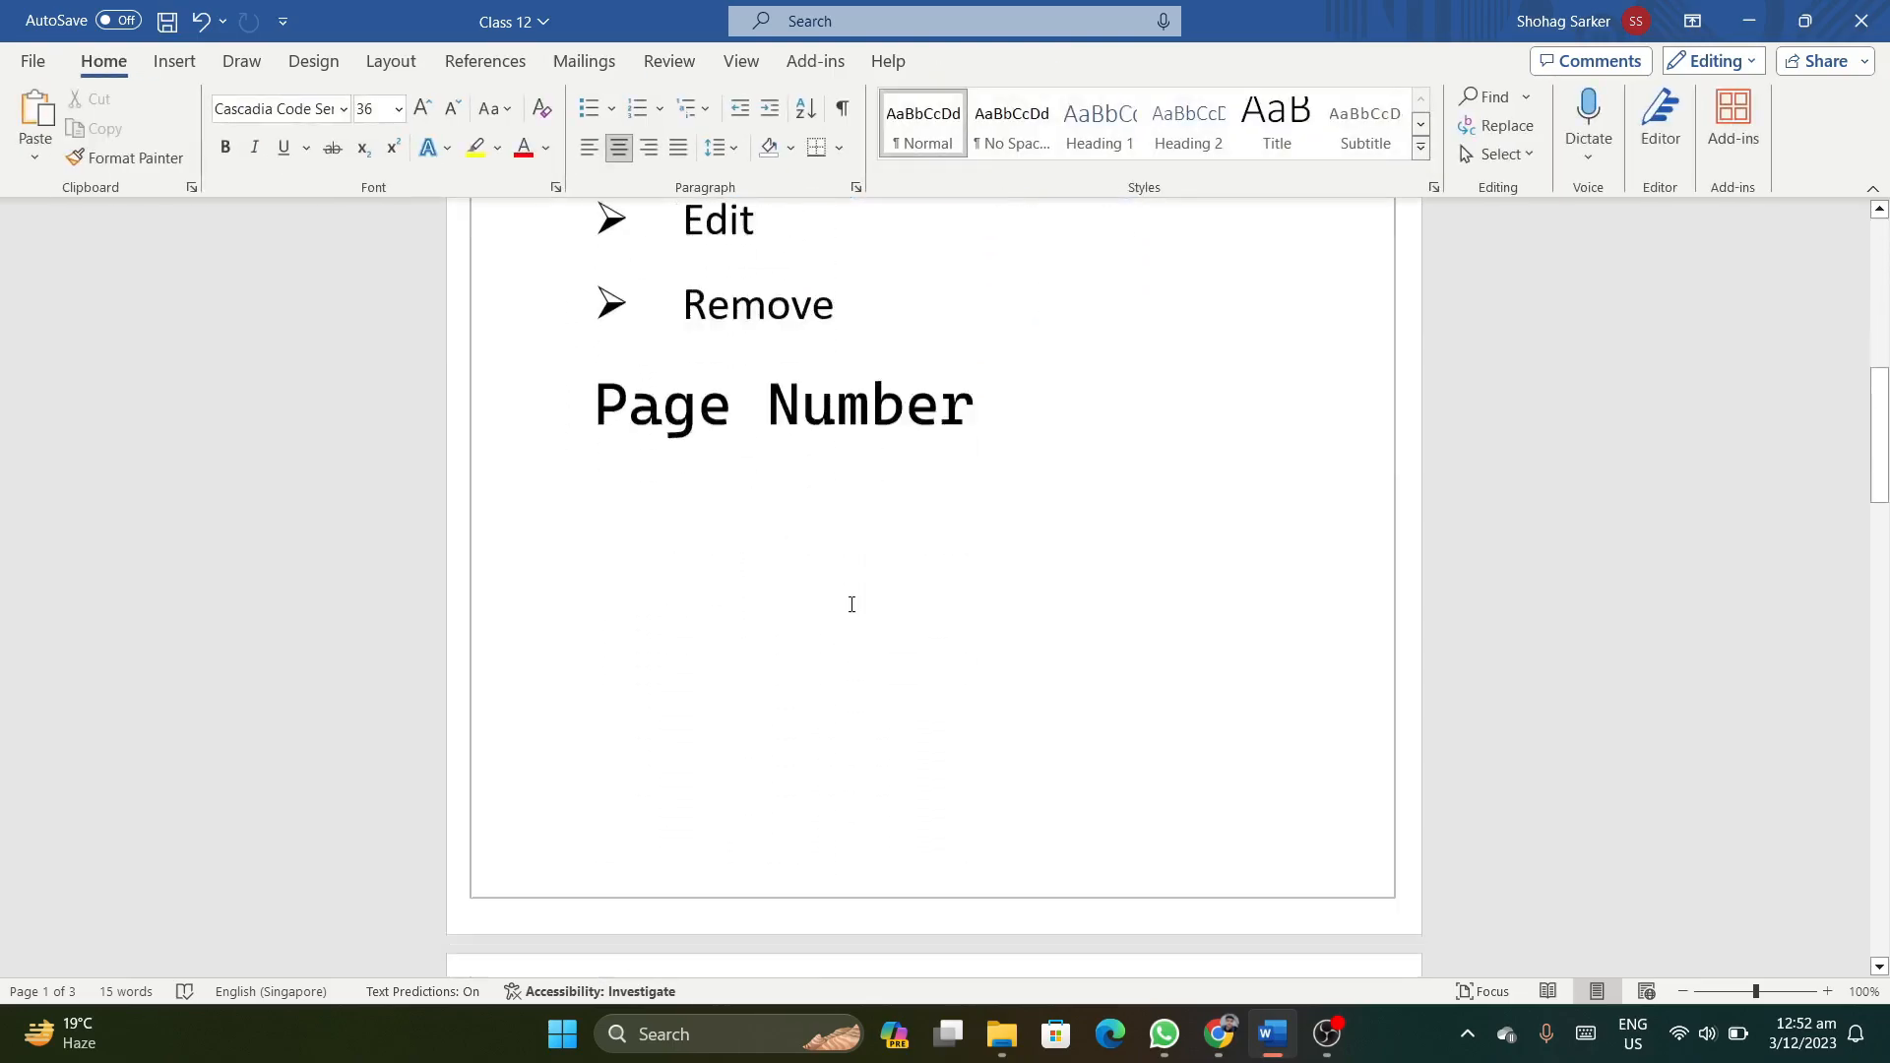
pyautogui.scroll(-1, 620, 728)
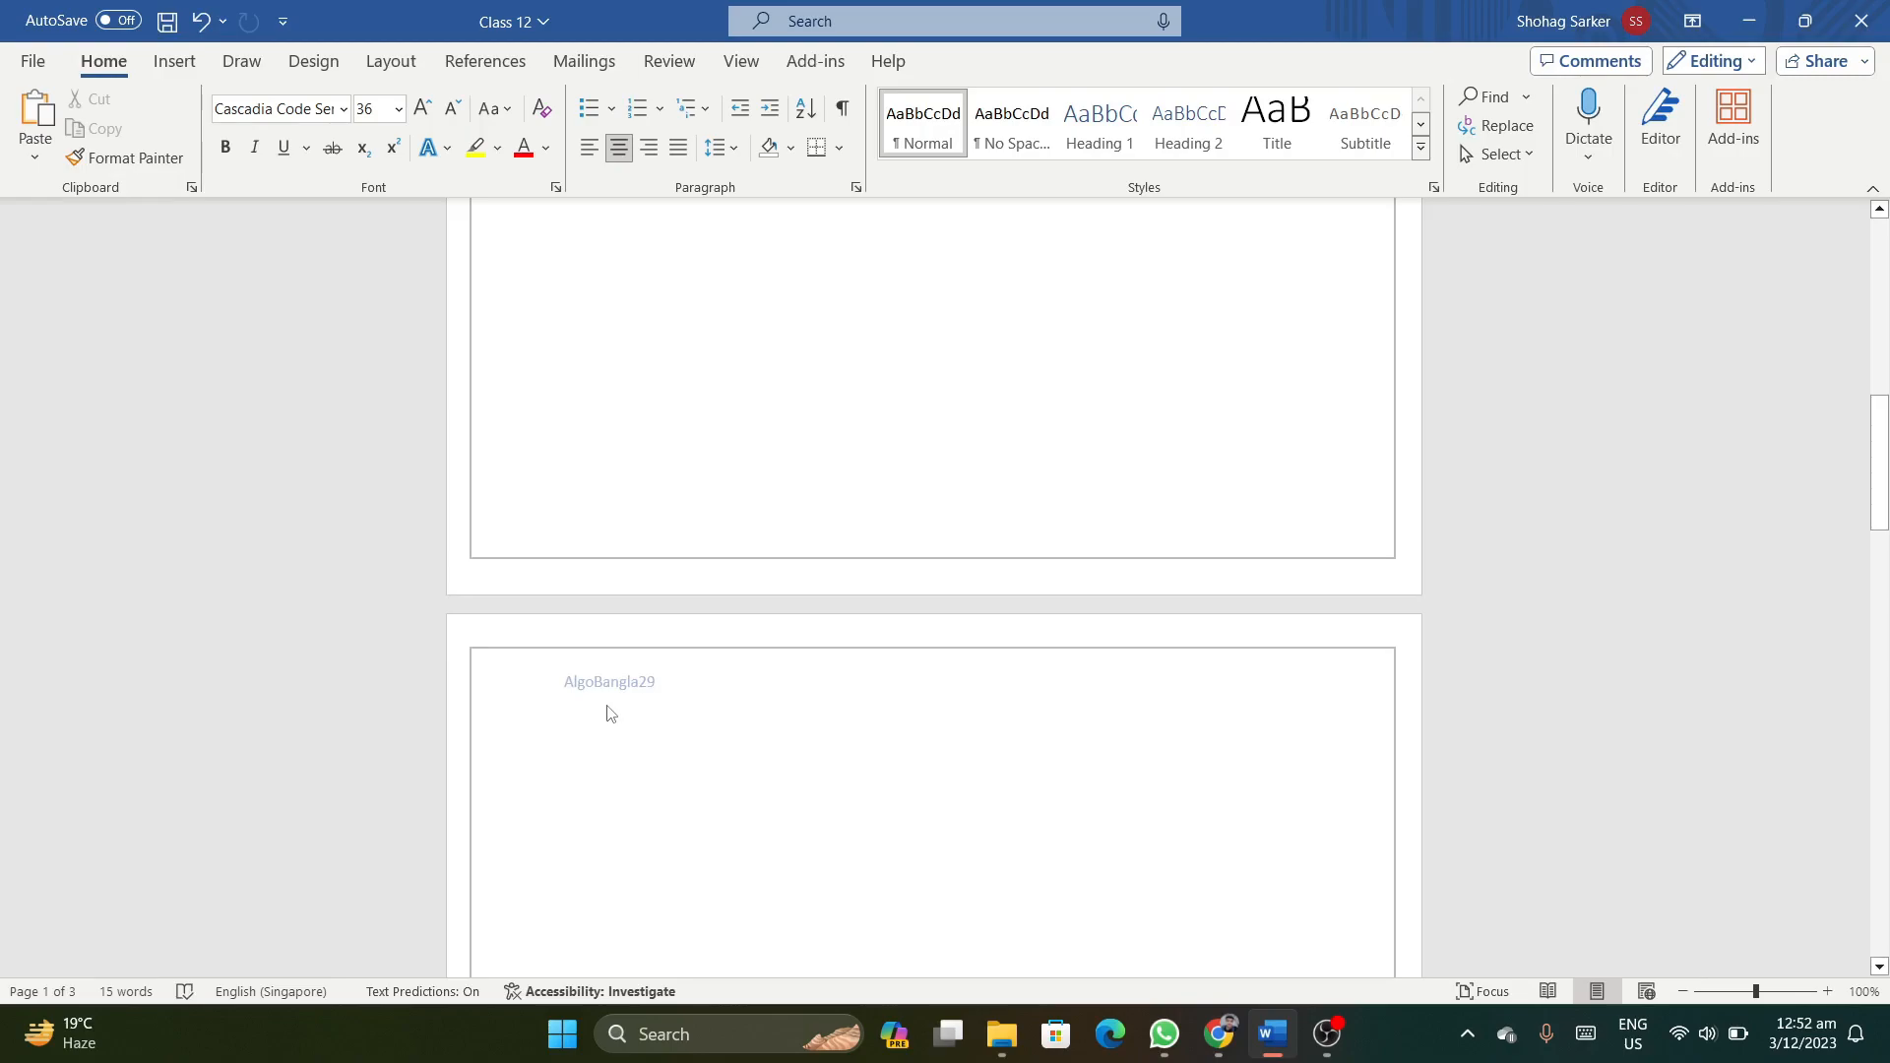
pyautogui.scroll(-5, 642, 734)
pyautogui.scroll(5, 643, 725)
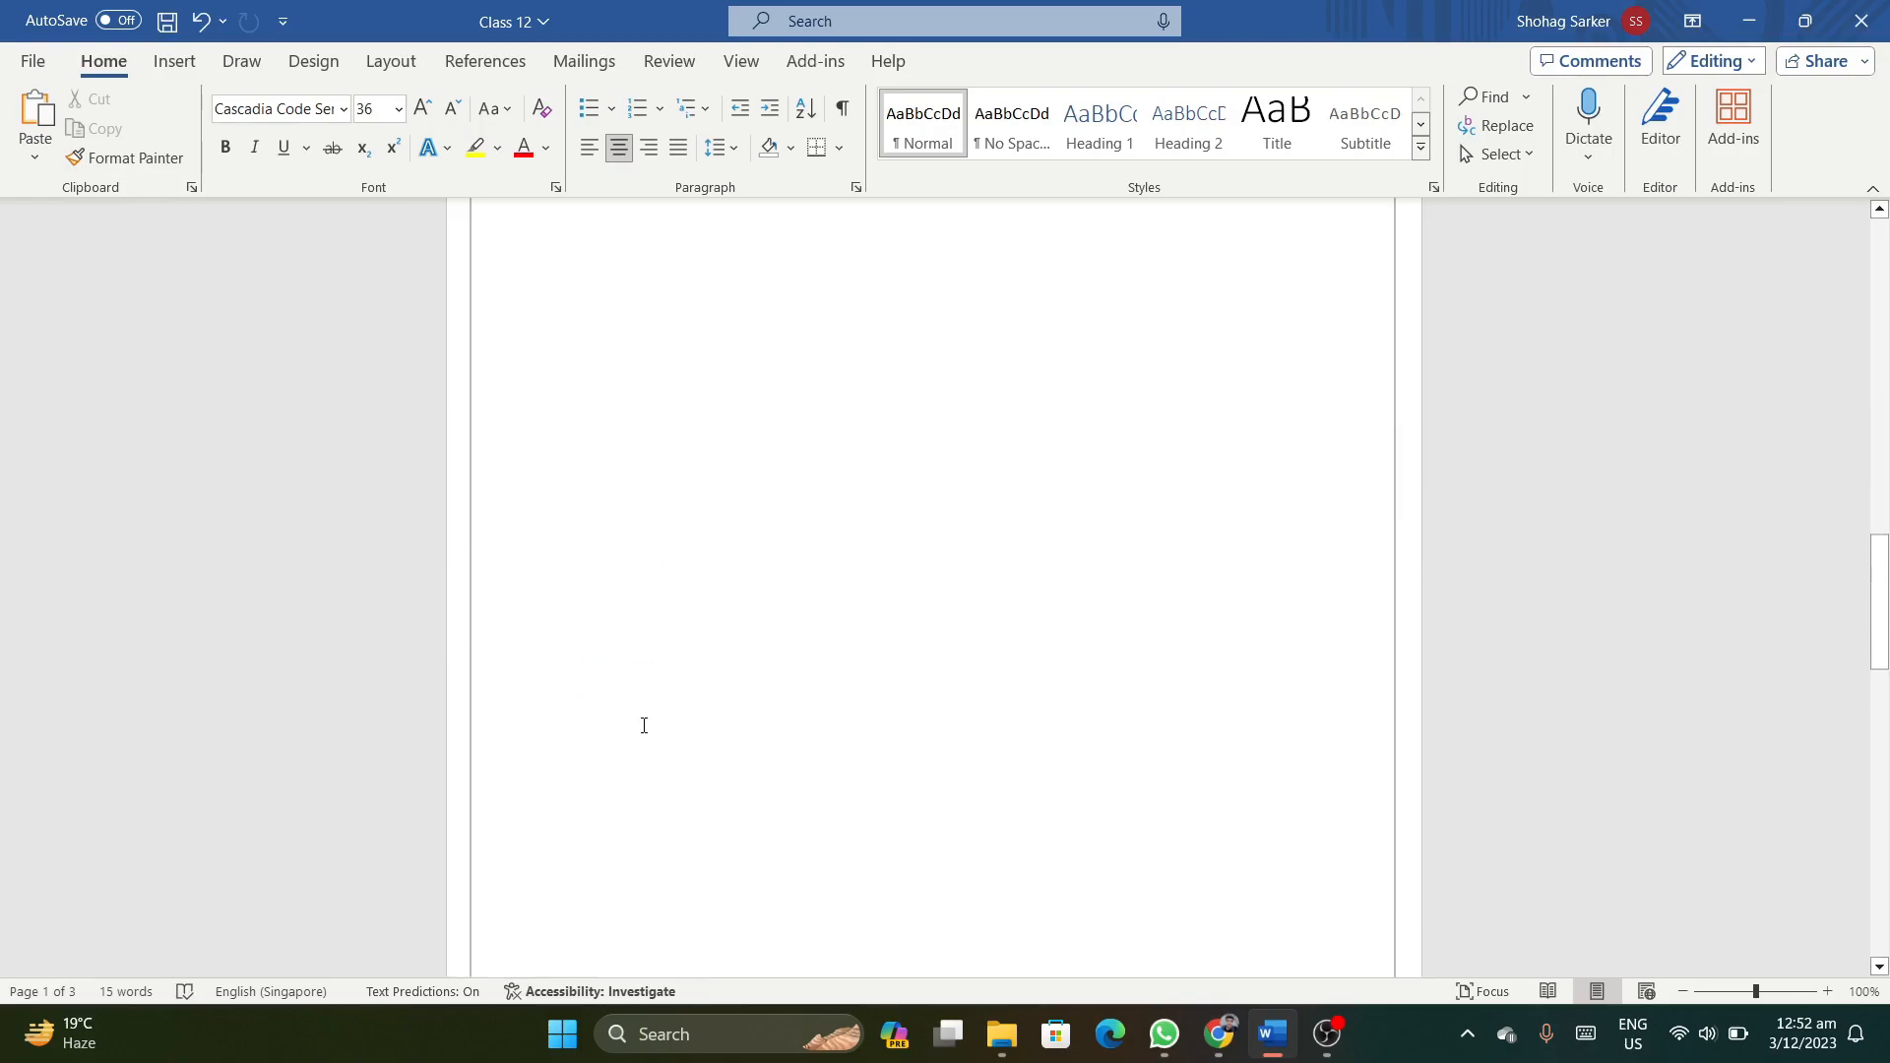
pyautogui.scroll(-4, 662, 691)
pyautogui.scroll(7, 663, 691)
pyautogui.scroll(-6, 663, 691)
pyautogui.scroll(2, 653, 463)
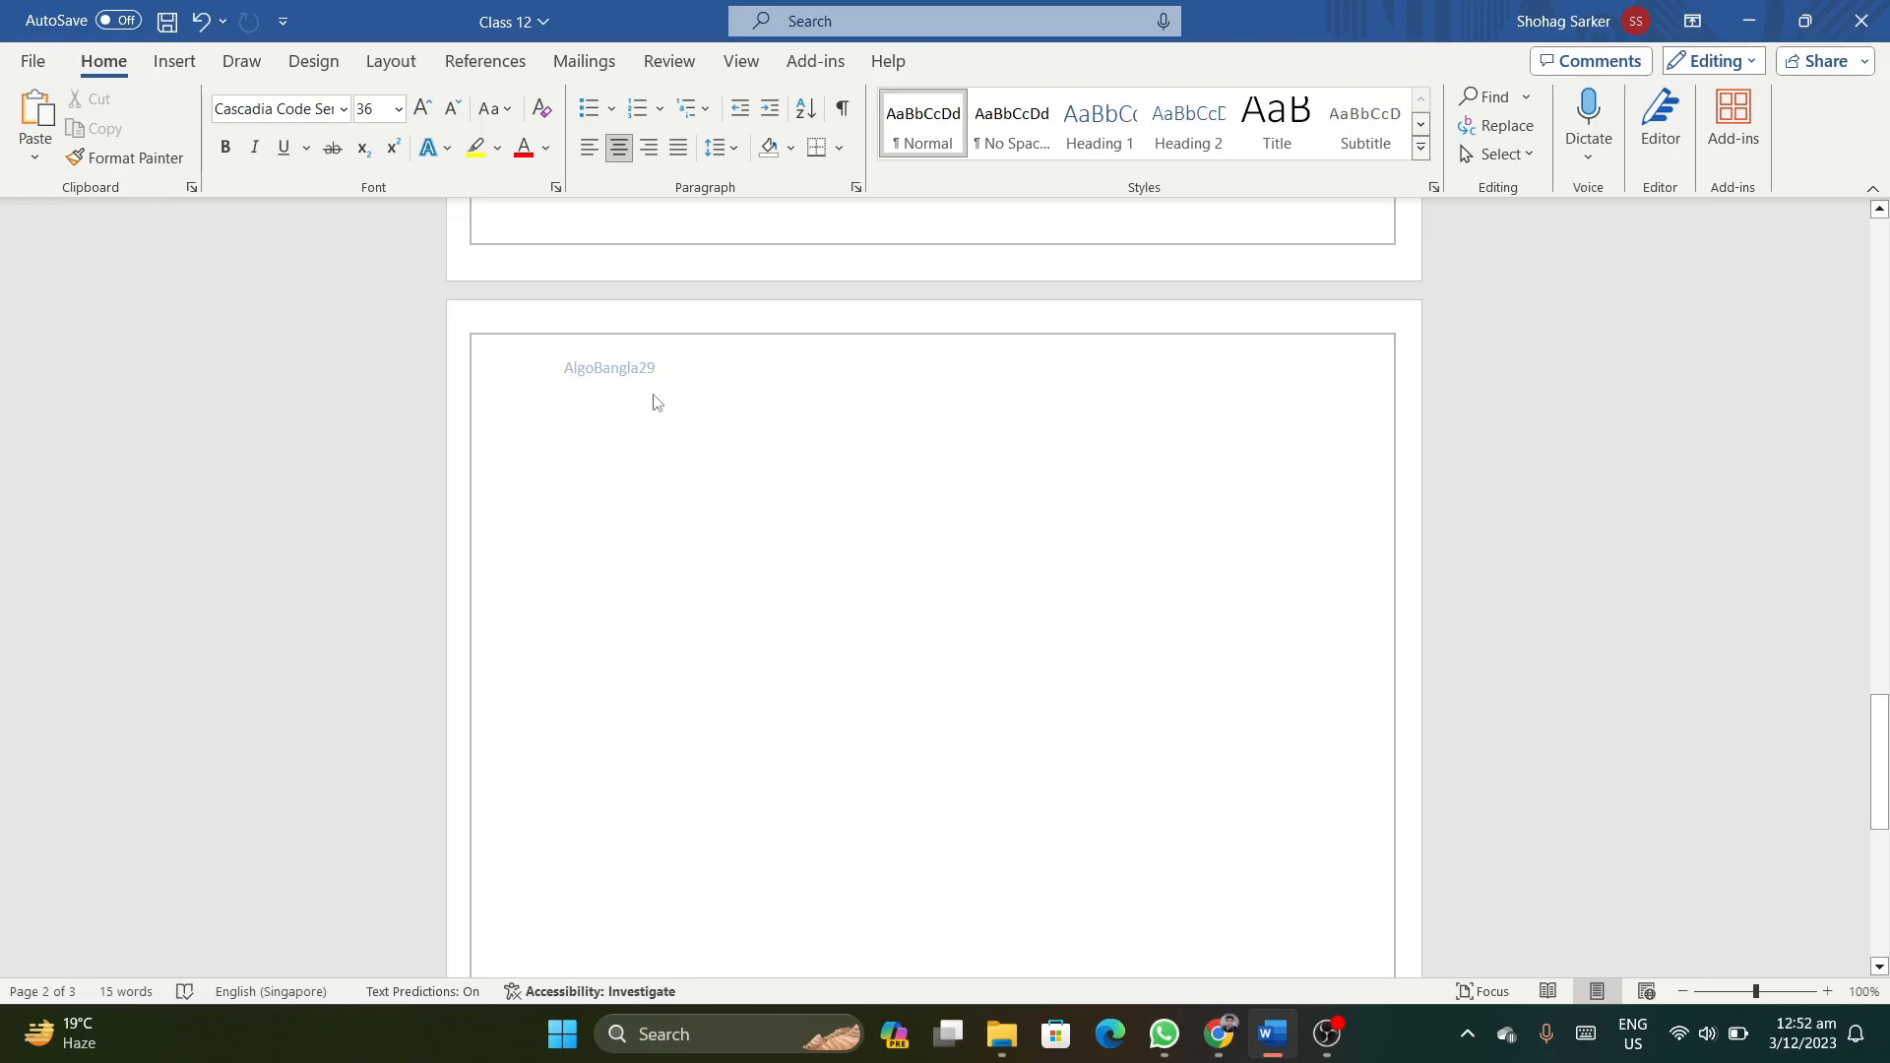
pyautogui.scroll(10, 805, 430)
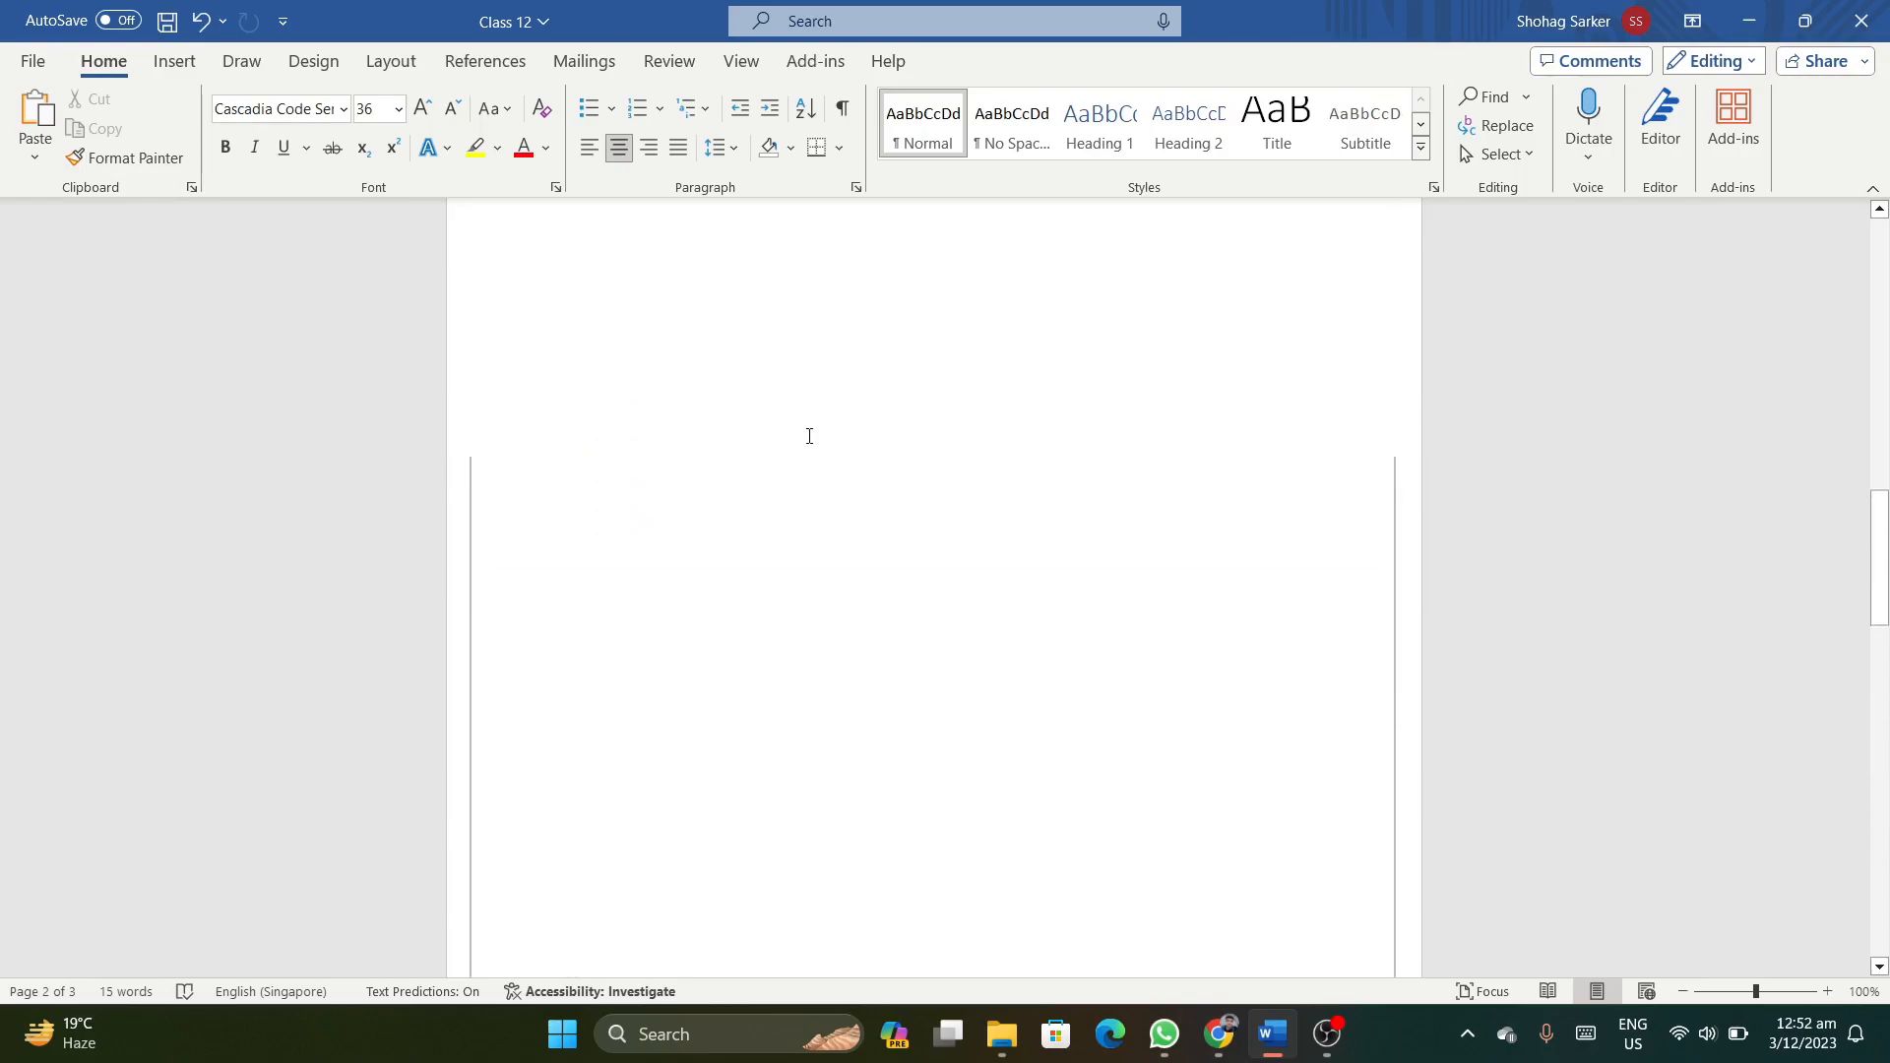
pyautogui.scroll(-6, 809, 435)
pyautogui.scroll(4, 805, 430)
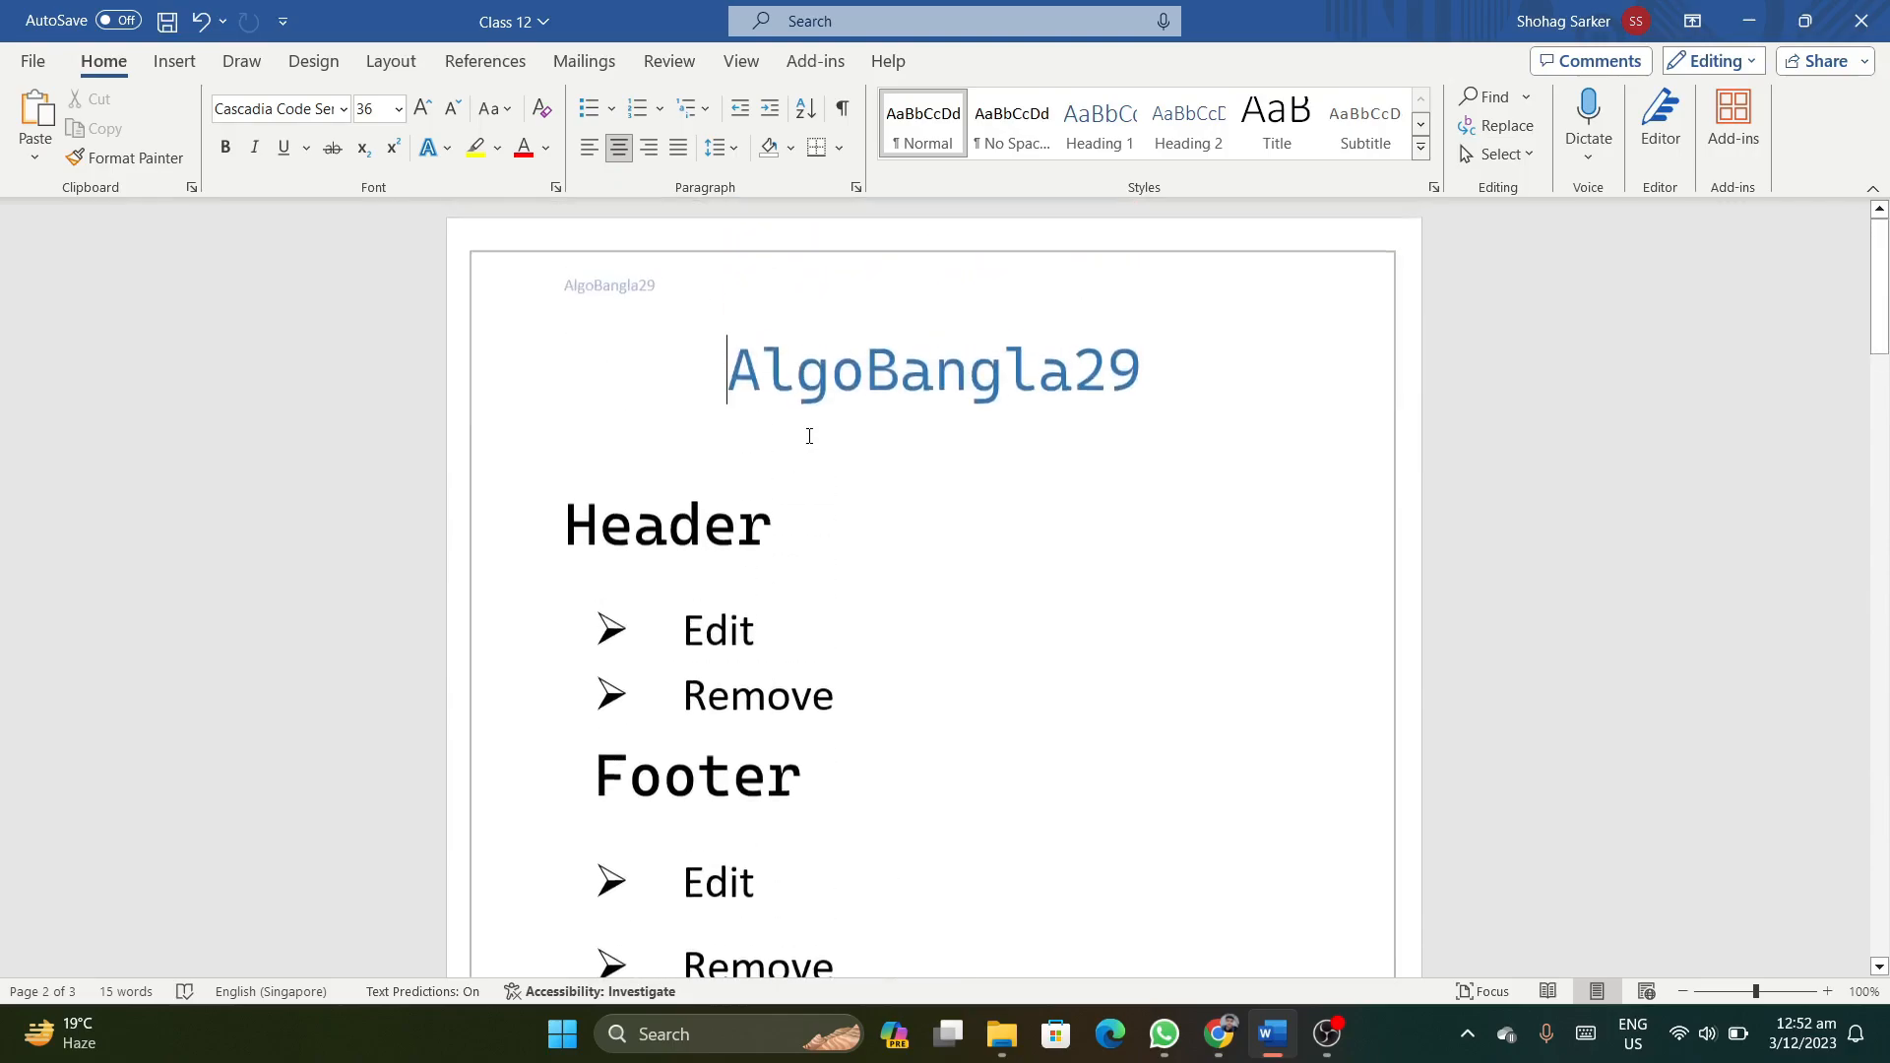
# Replace the Austin header with the Element header design from Office.com.
pyautogui.doubleClick(694, 293)
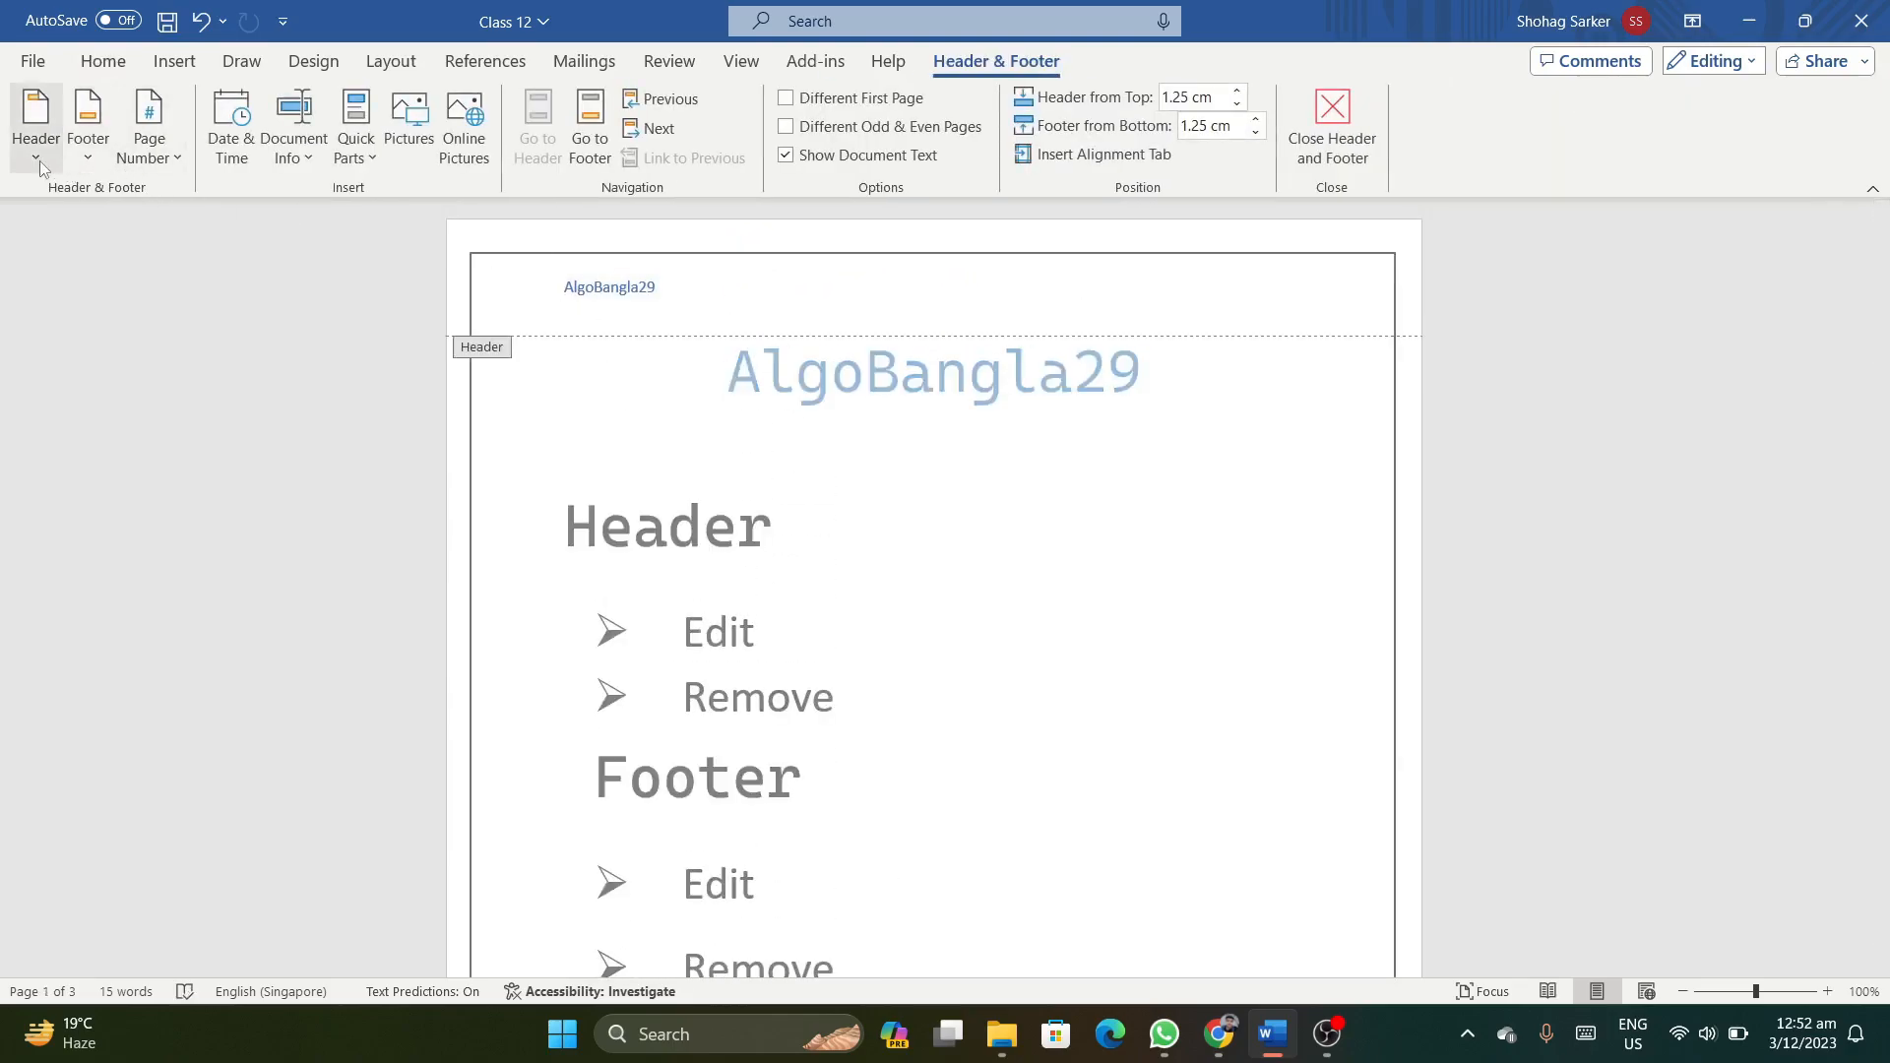
pyautogui.click(40, 161)
pyautogui.scroll(-6, 153, 502)
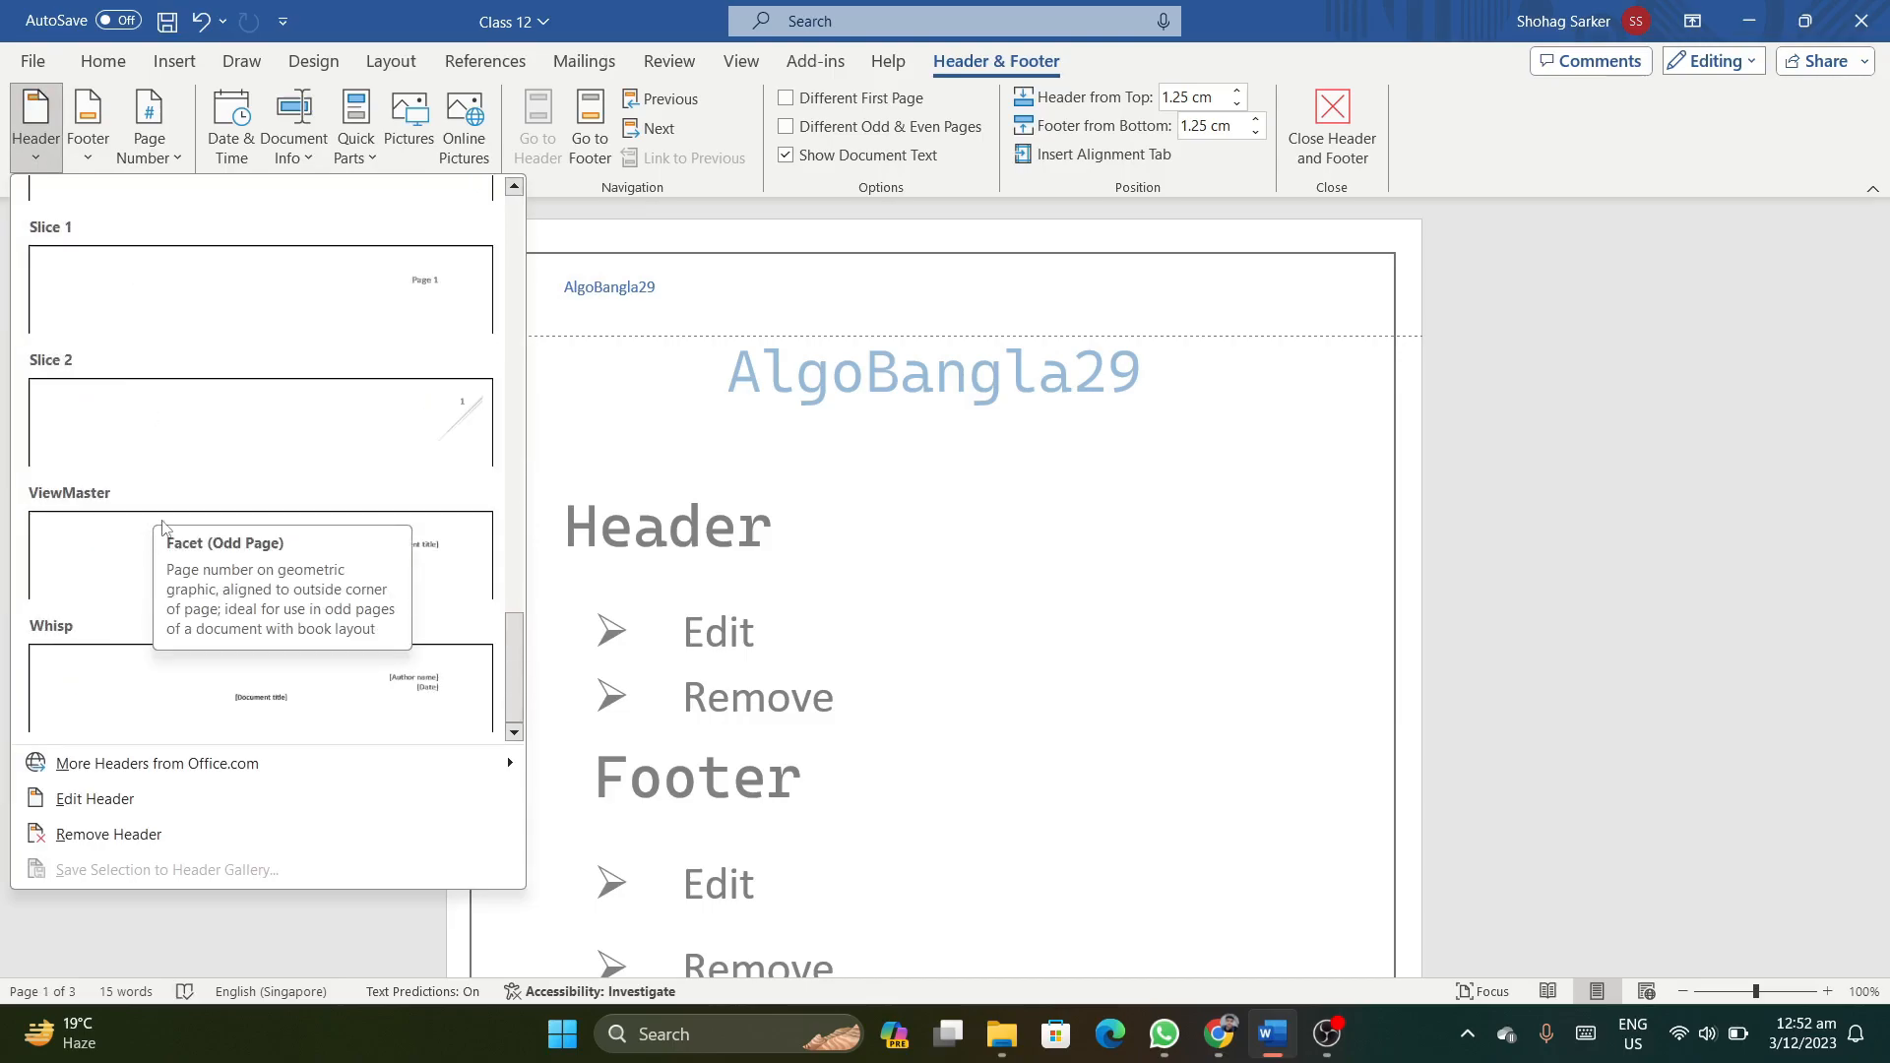
pyautogui.moveTo(335, 771)
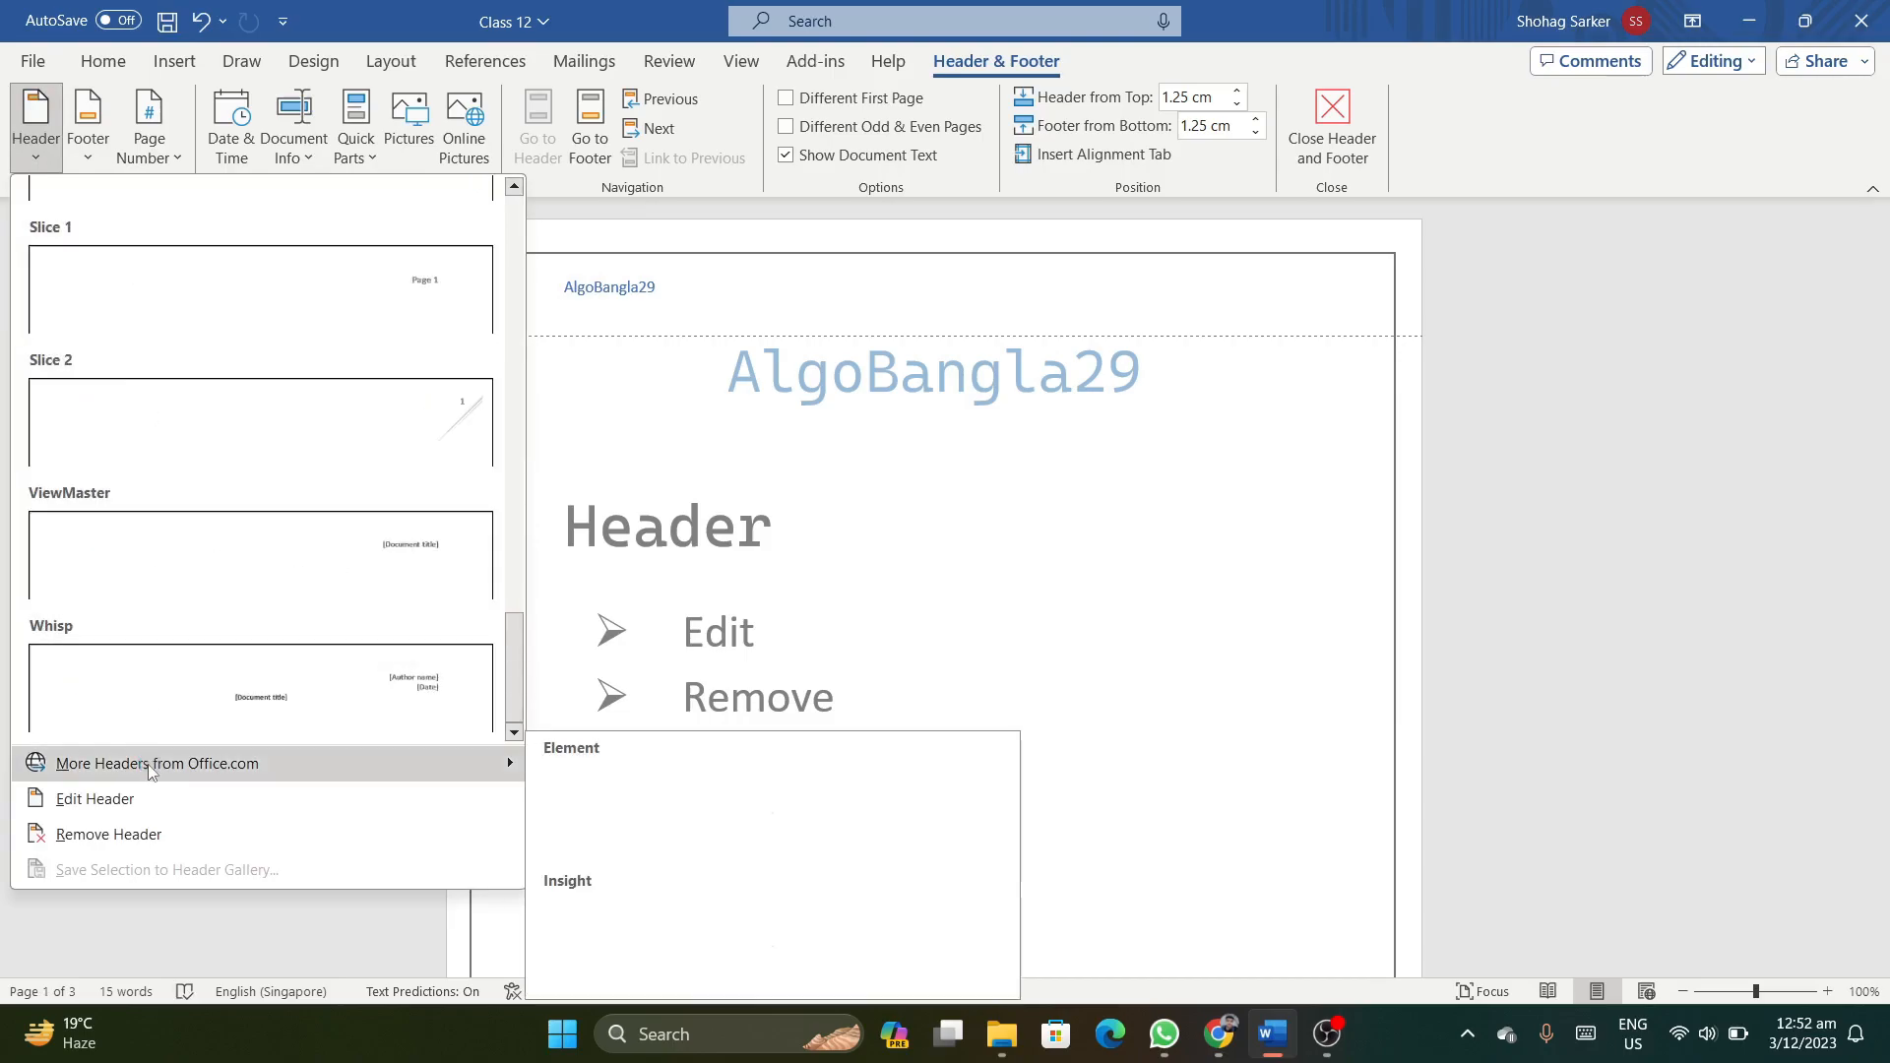
pyautogui.click(637, 852)
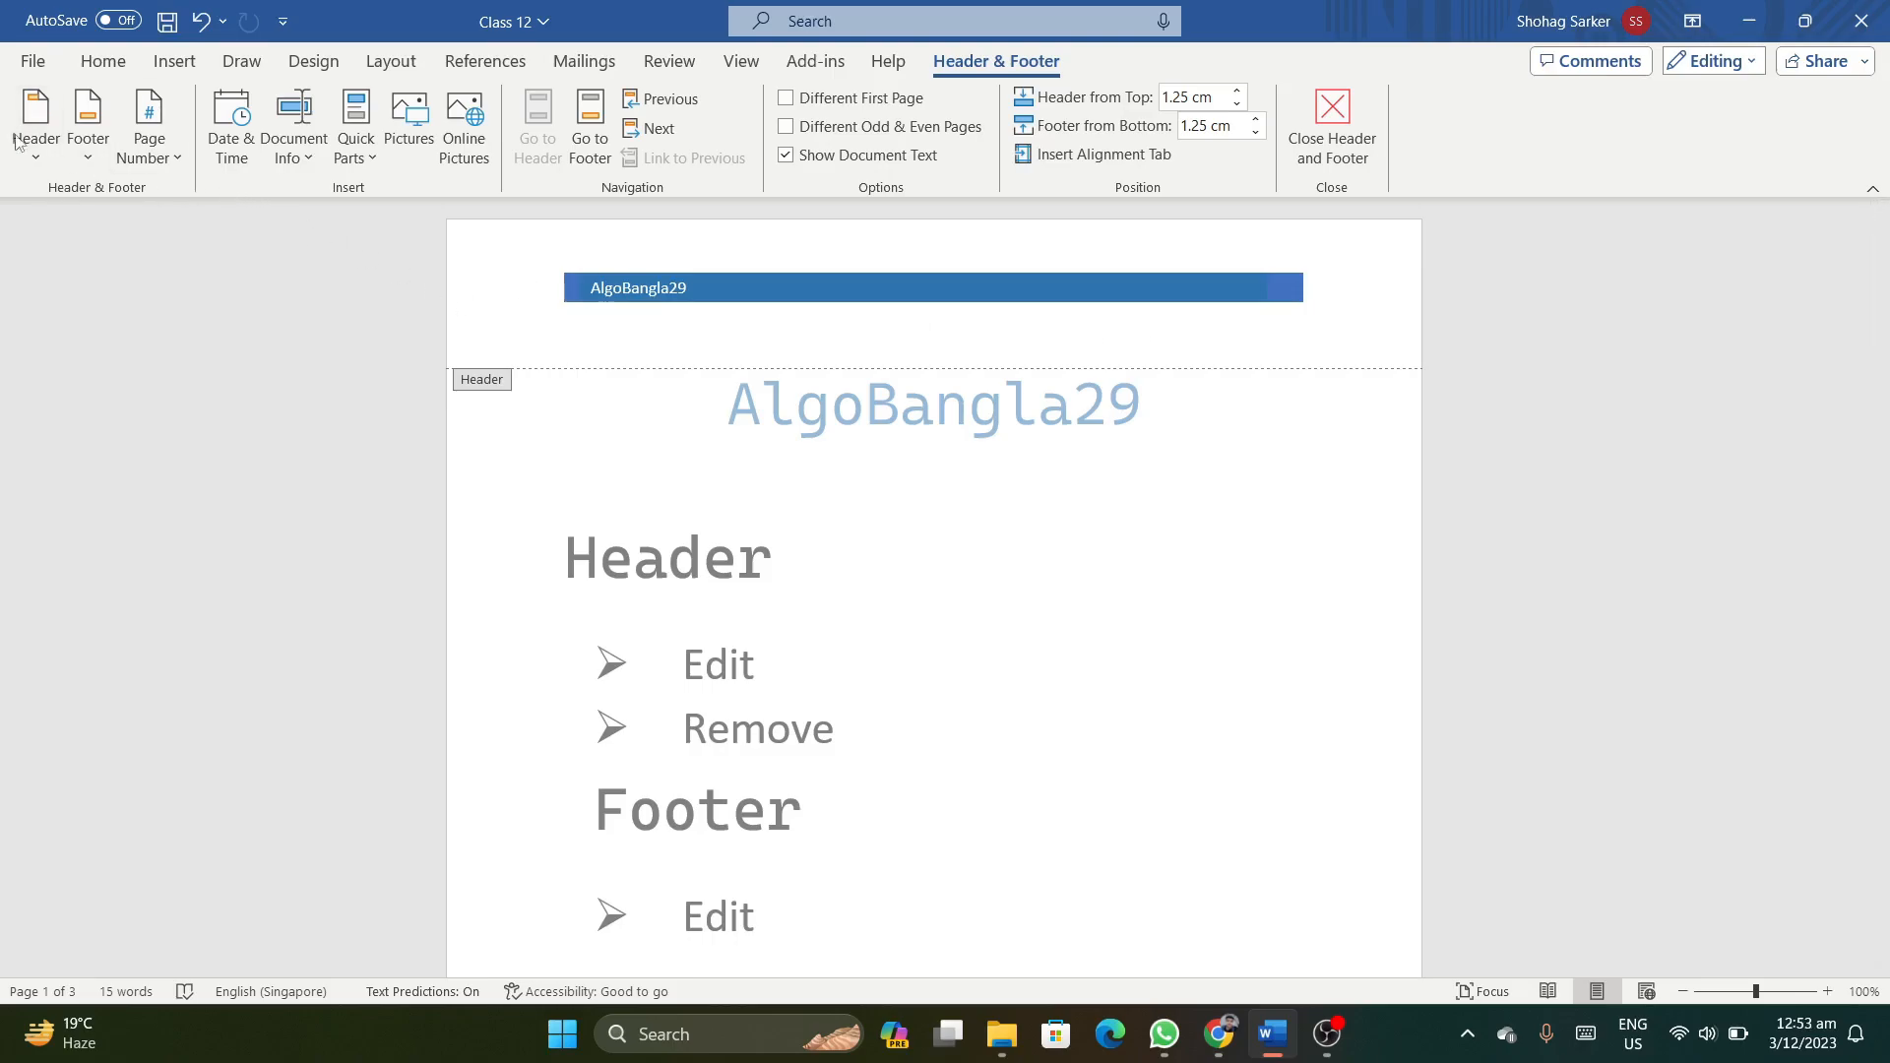
# Edit the header, select the whole blue banner and set its text wrapping to Tight.
pyautogui.click(31, 165)
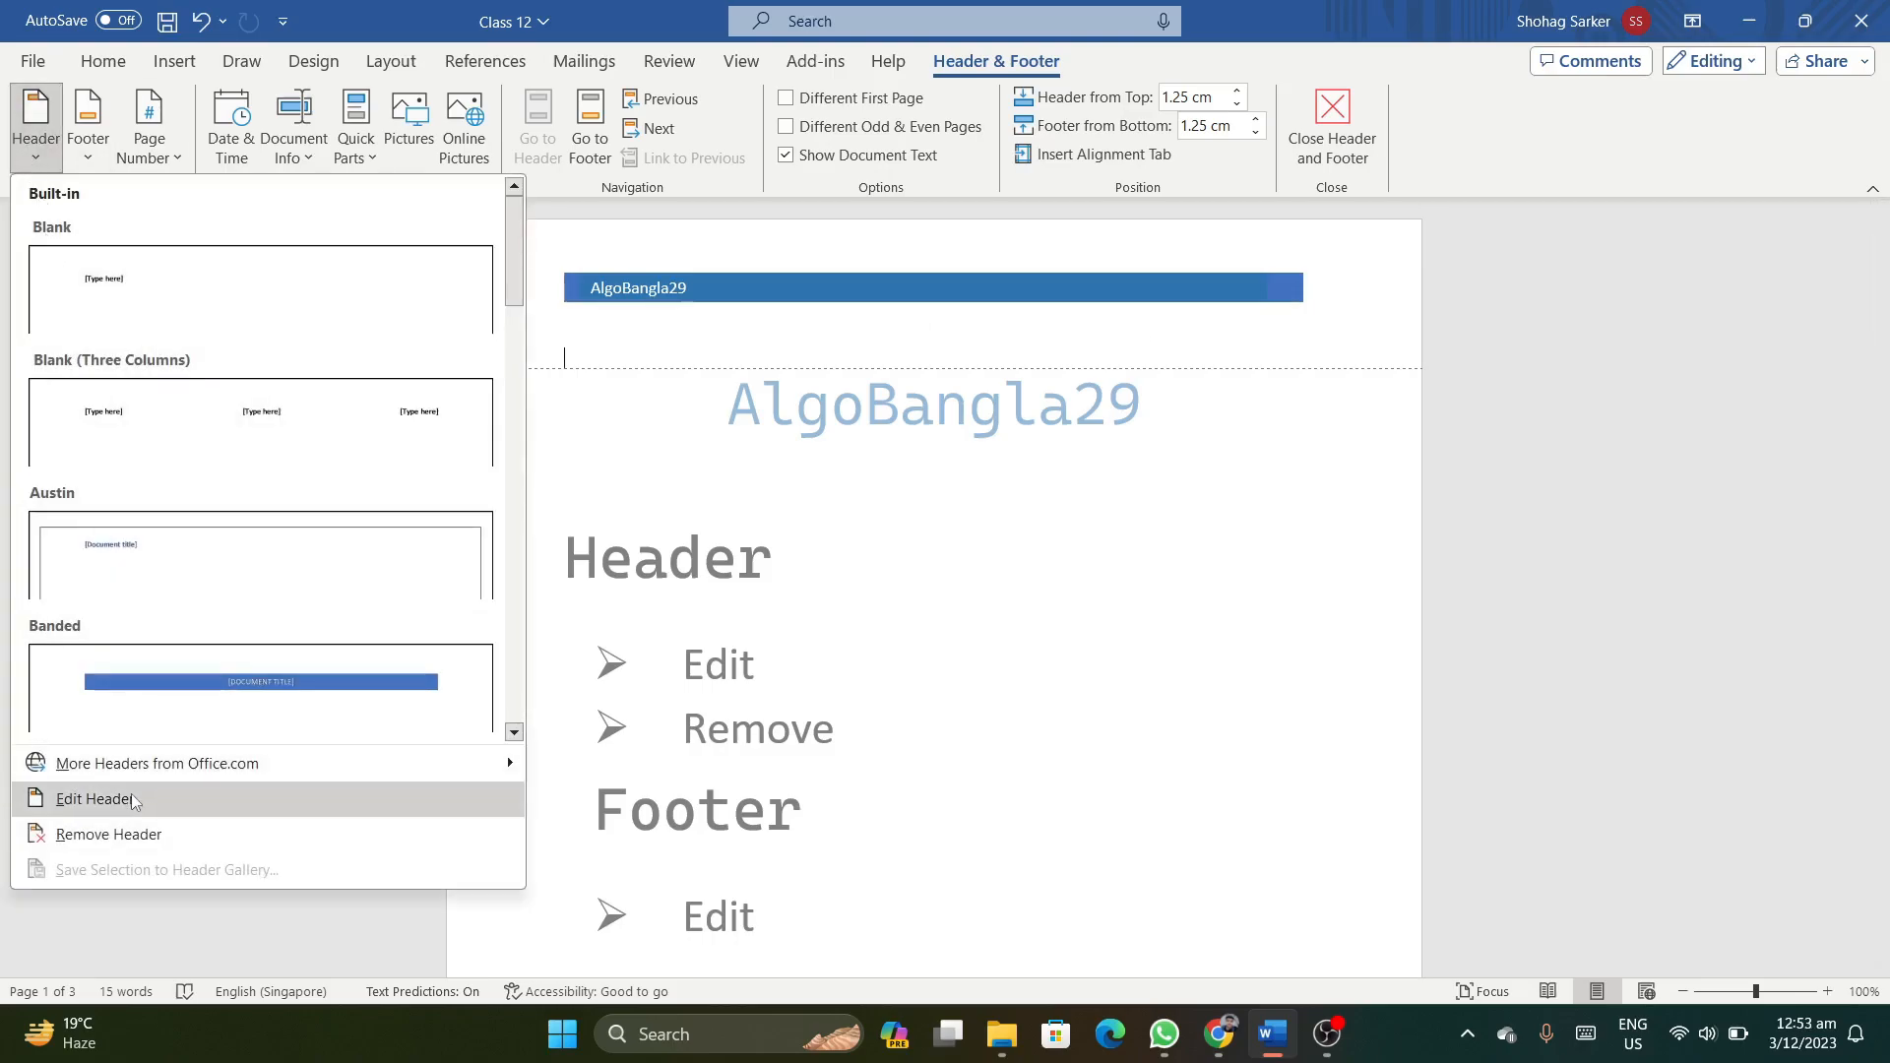
pyautogui.click(133, 797)
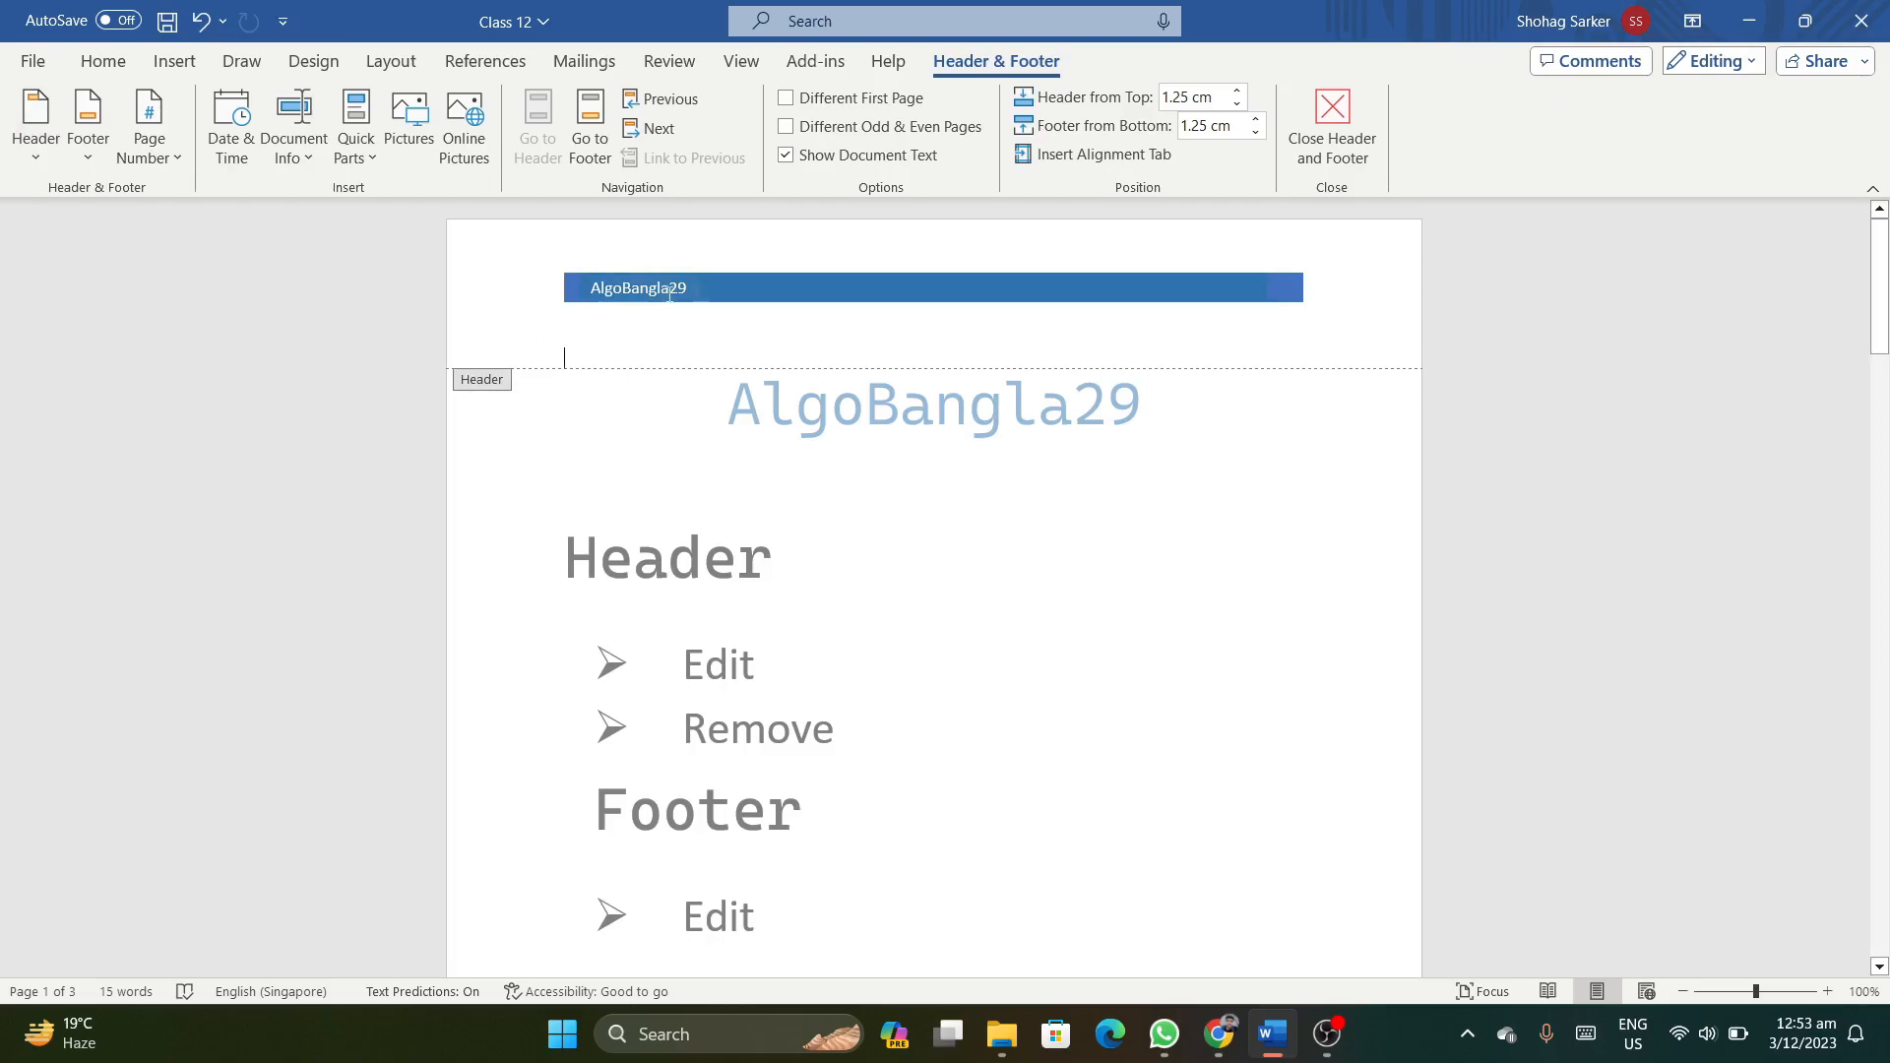
pyautogui.click(708, 290)
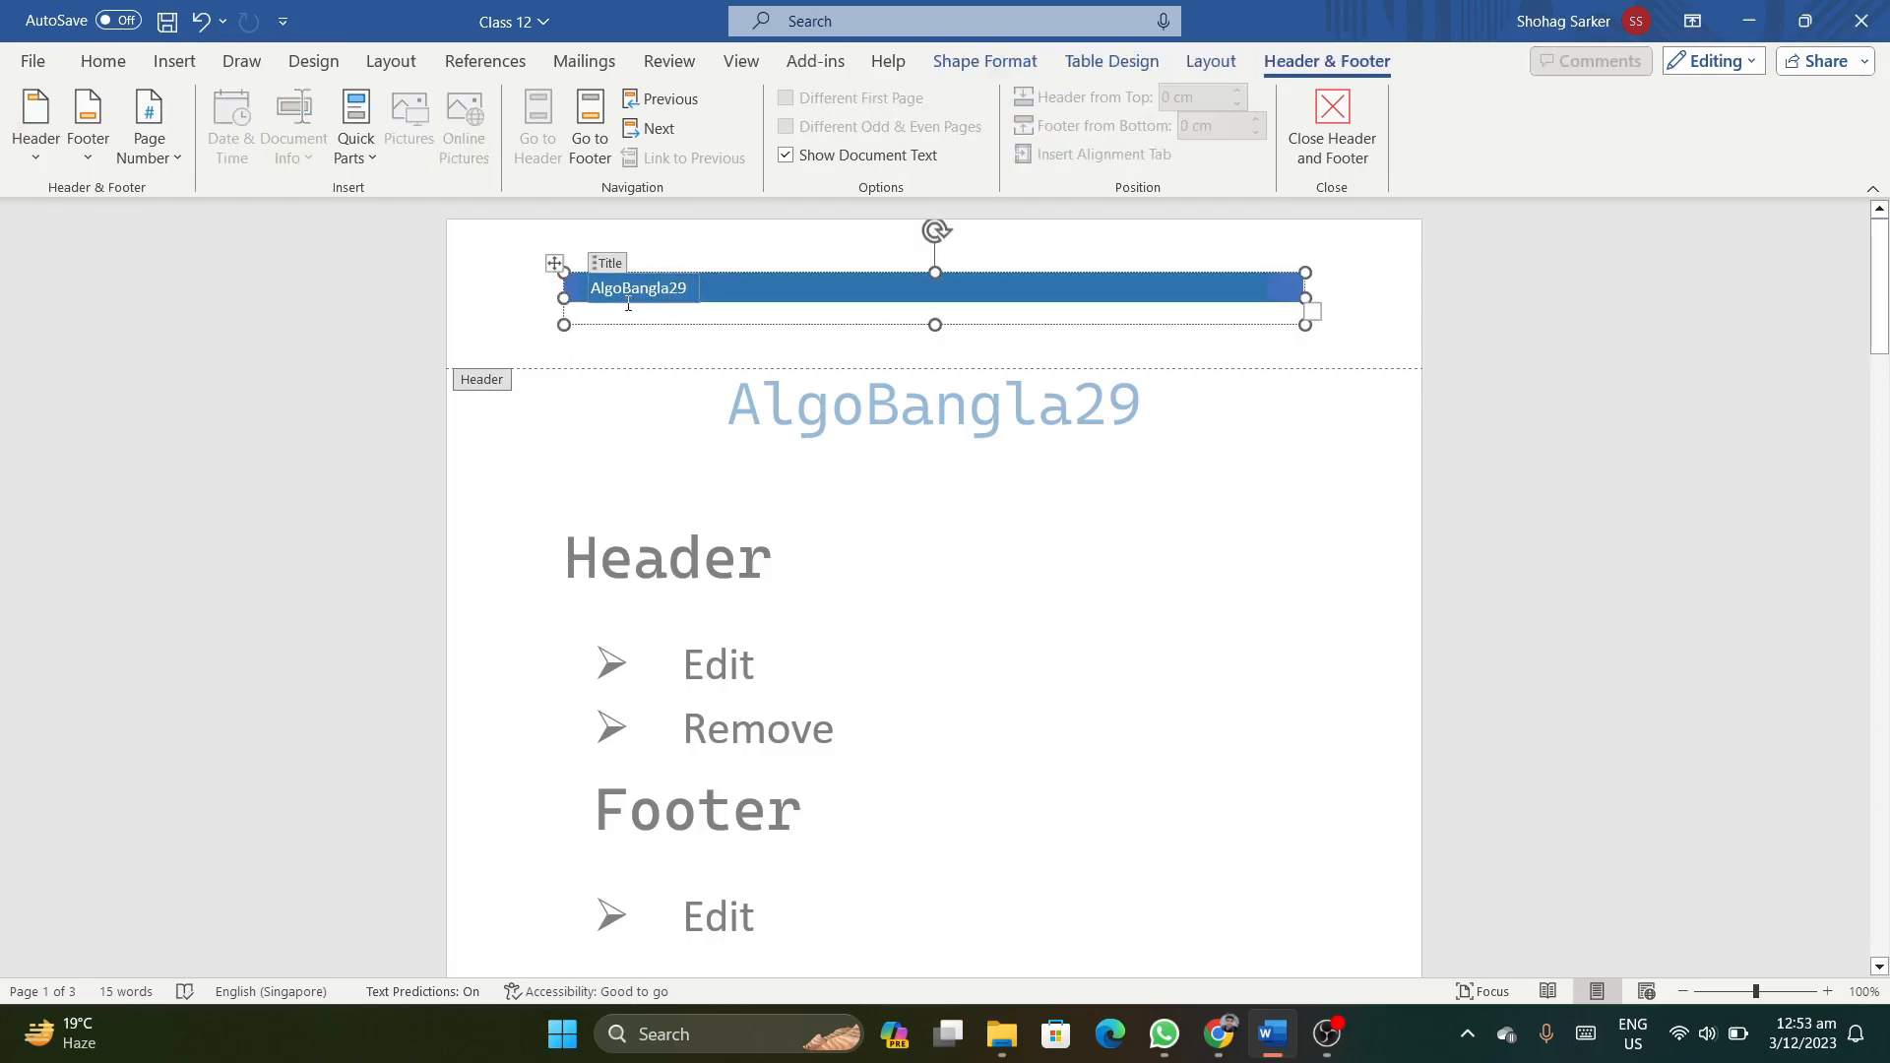
pyautogui.click(554, 263)
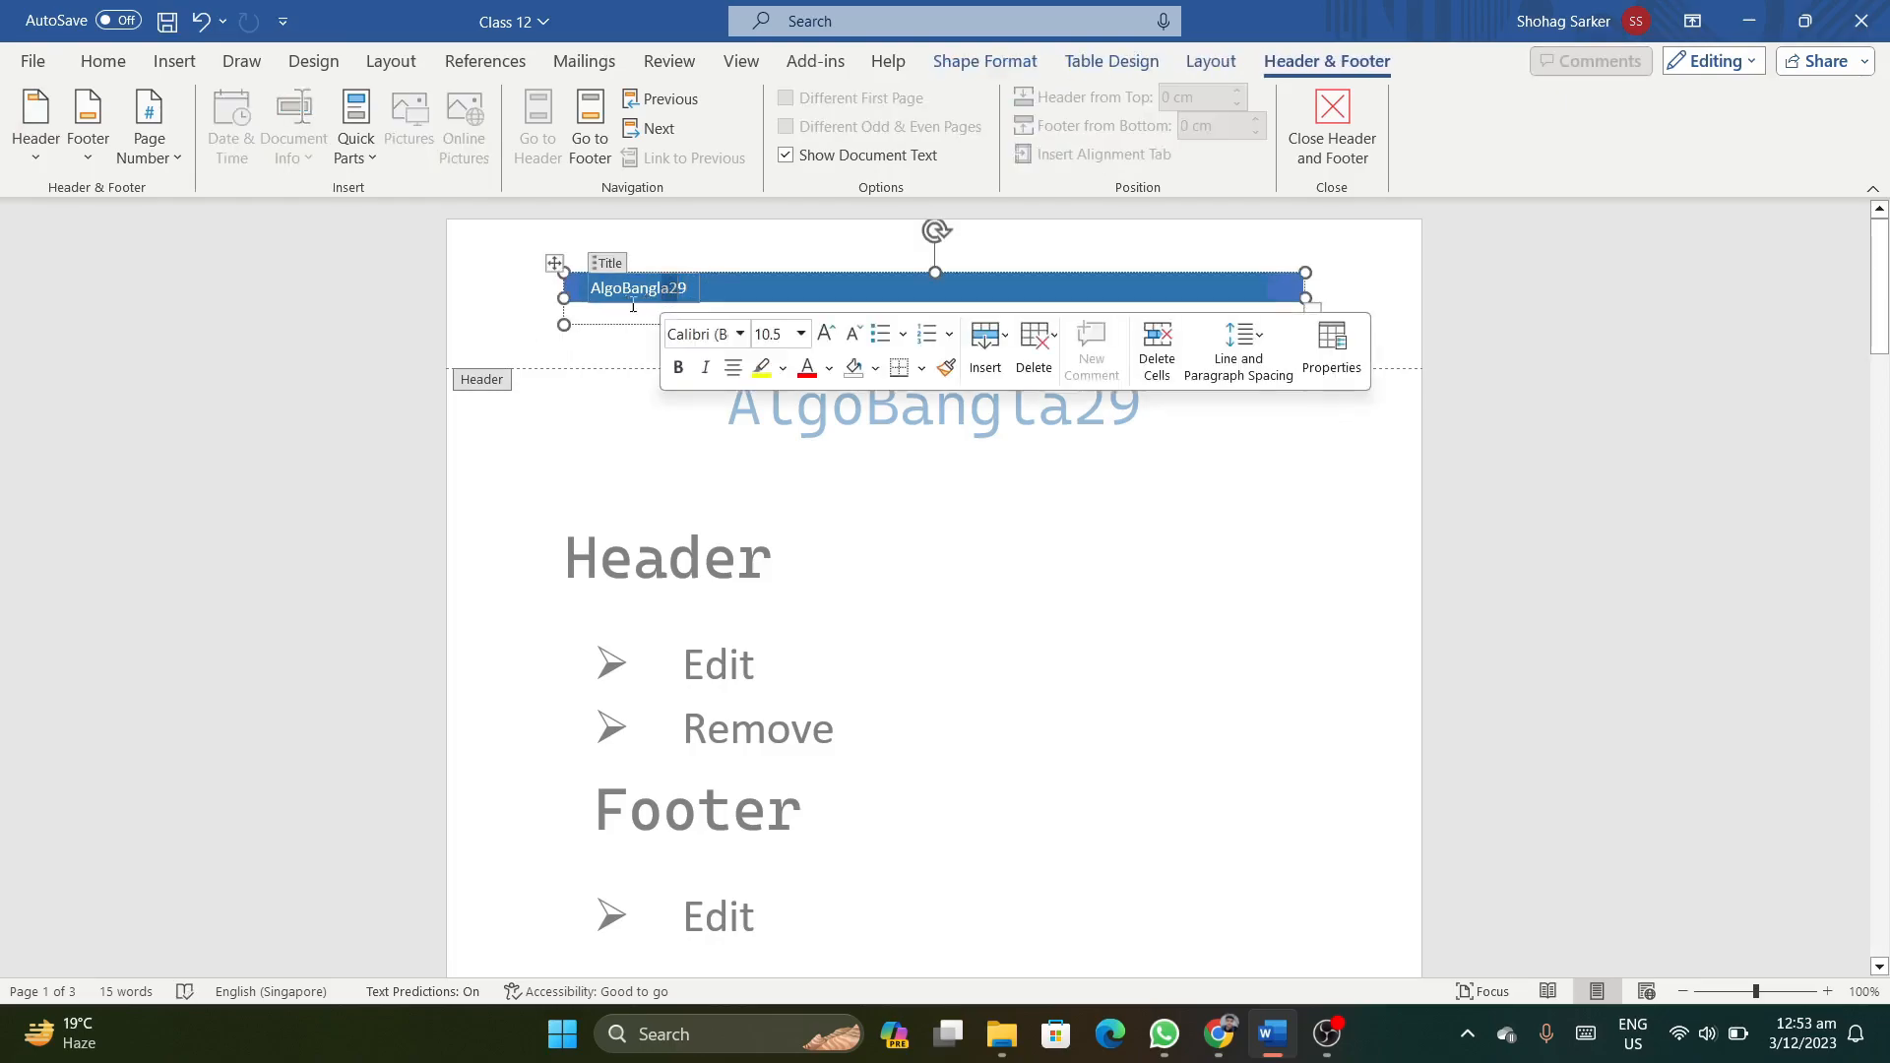
pyautogui.click(530, 263)
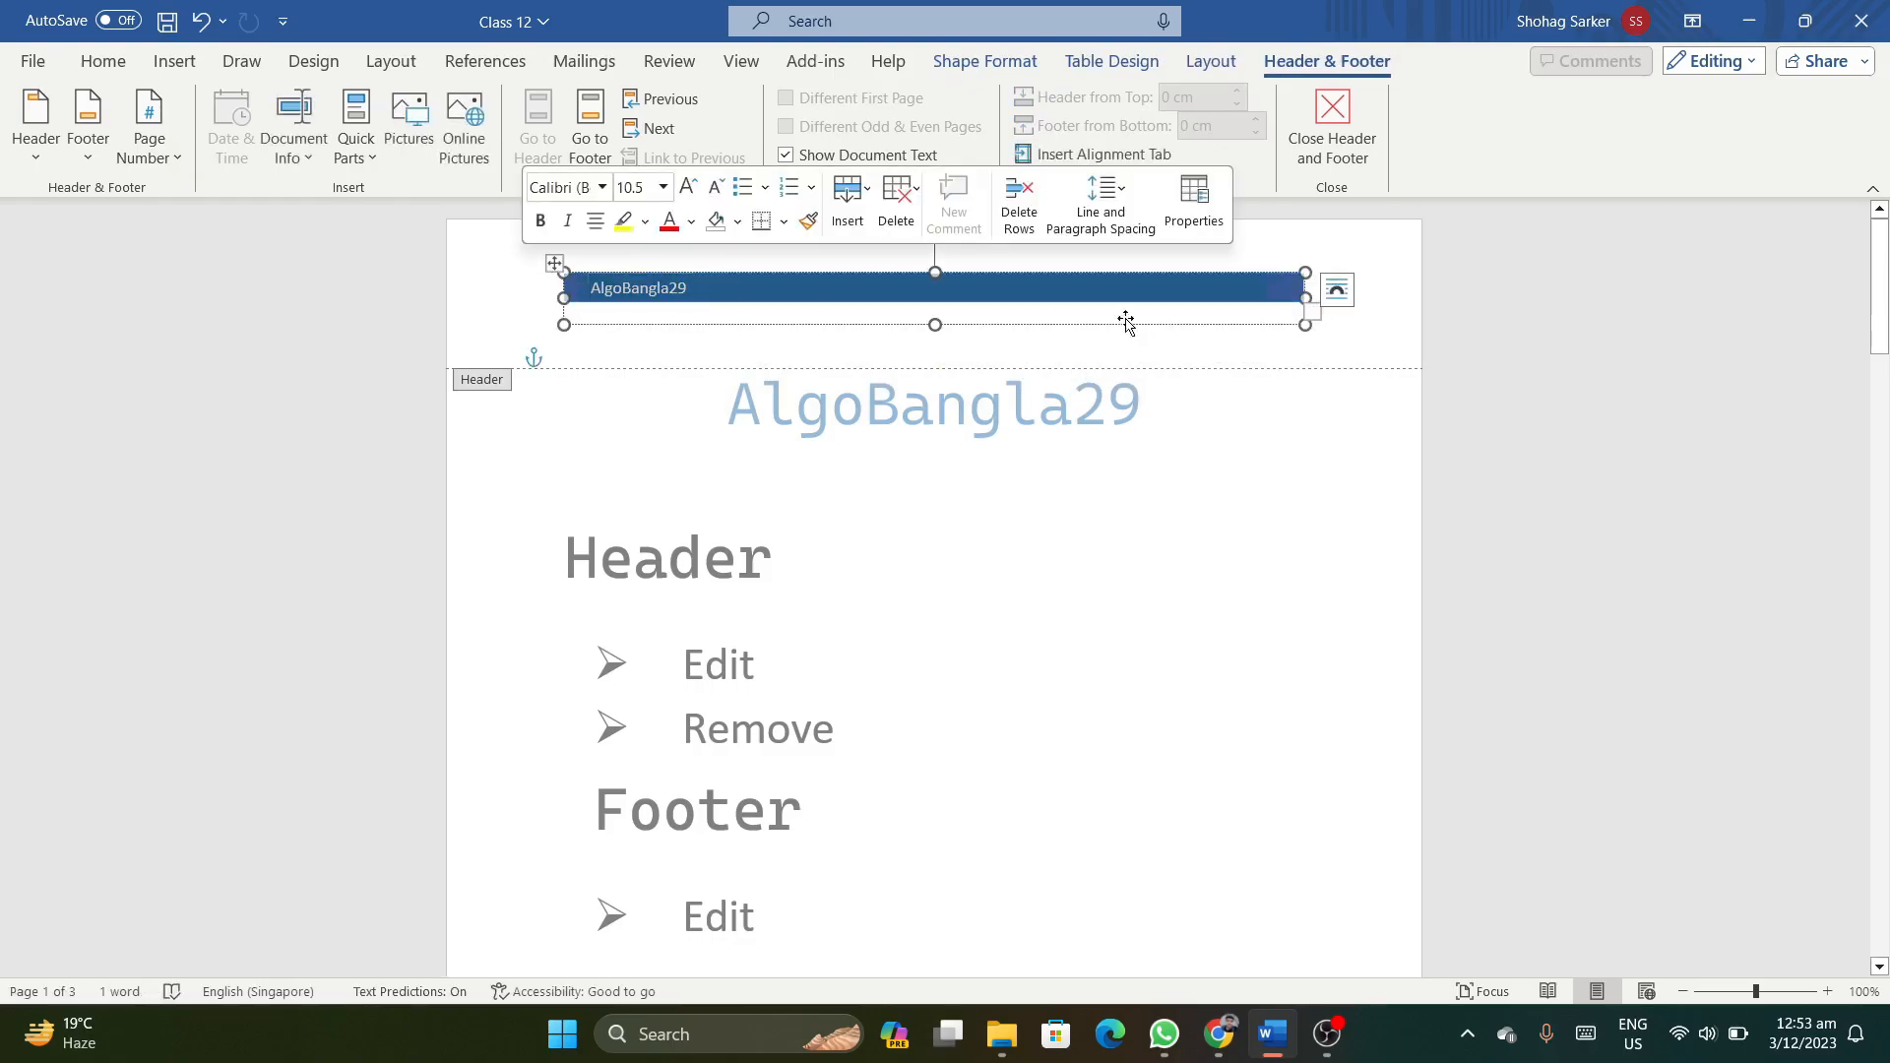
pyautogui.click(1336, 290)
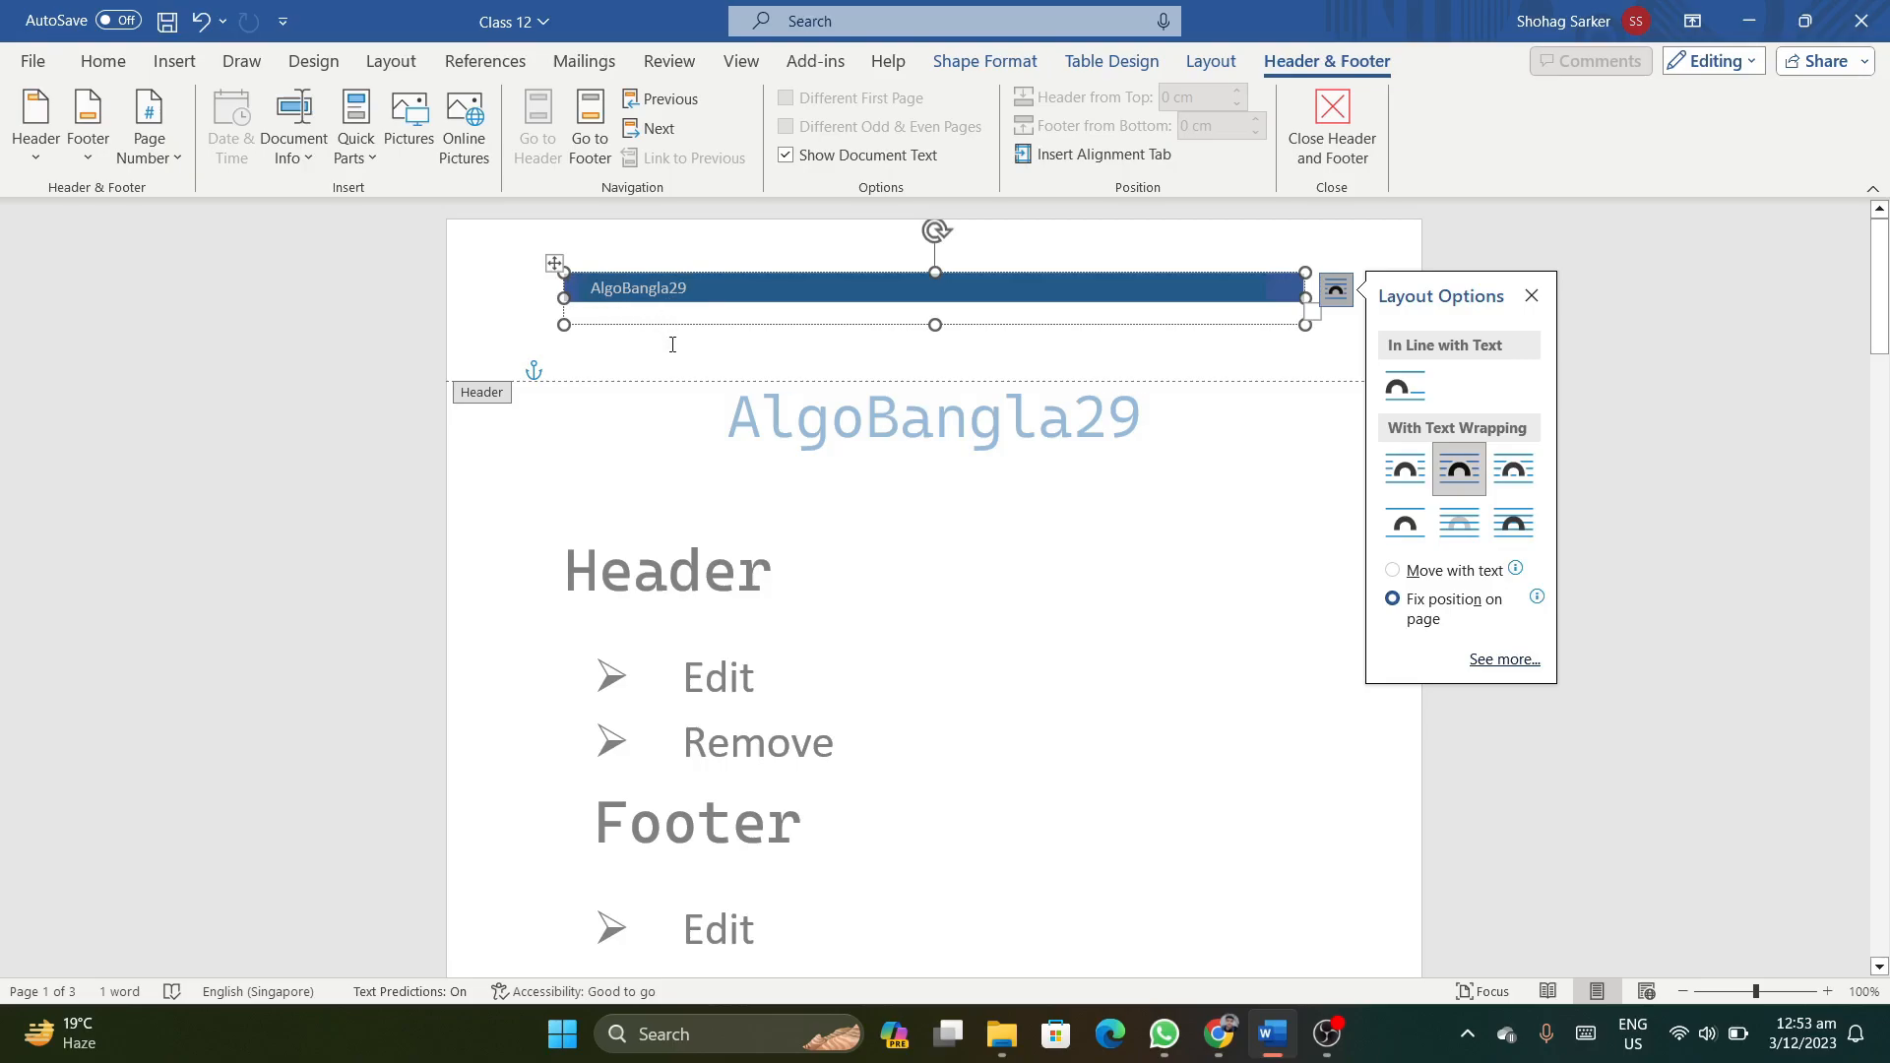
# Try moving the blue header banner slightly and put it back in its original place.
pyautogui.click(626, 319)
pyautogui.click(626, 319)
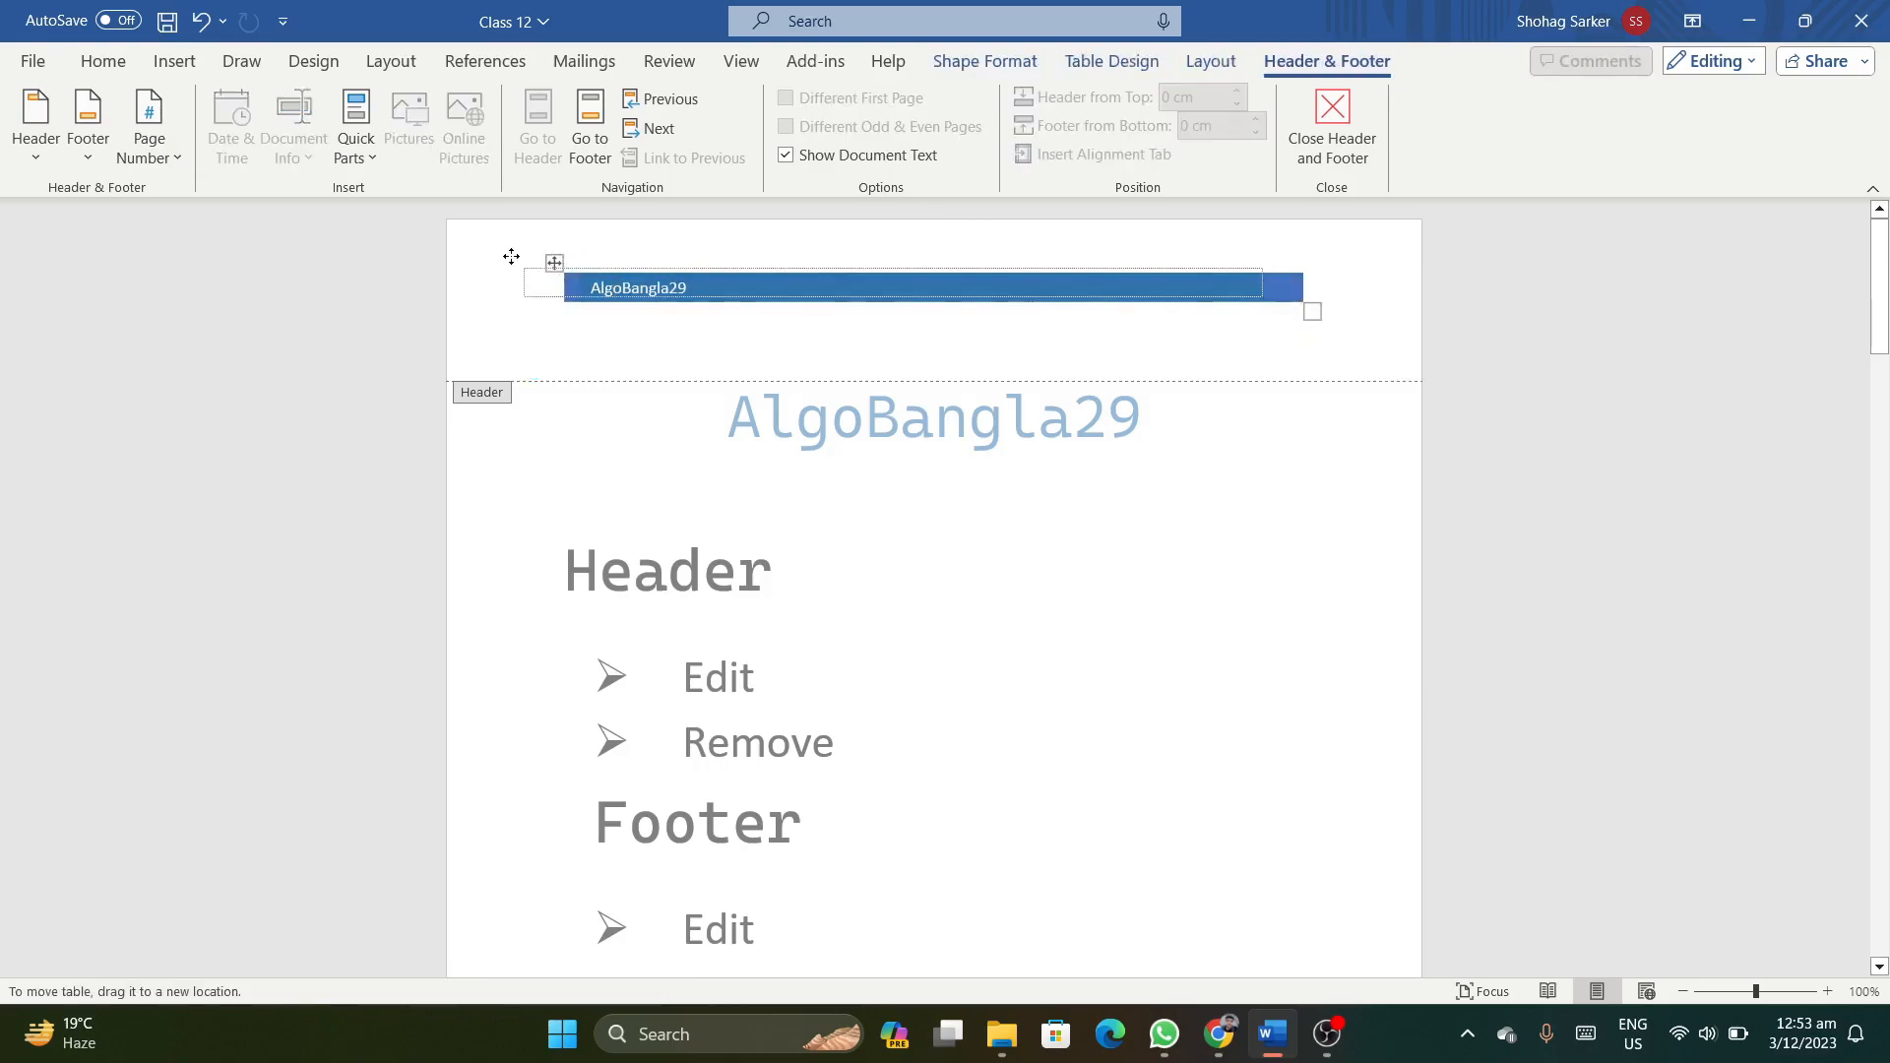
pyautogui.moveTo(507, 305); pyautogui.dragTo(557, 262)
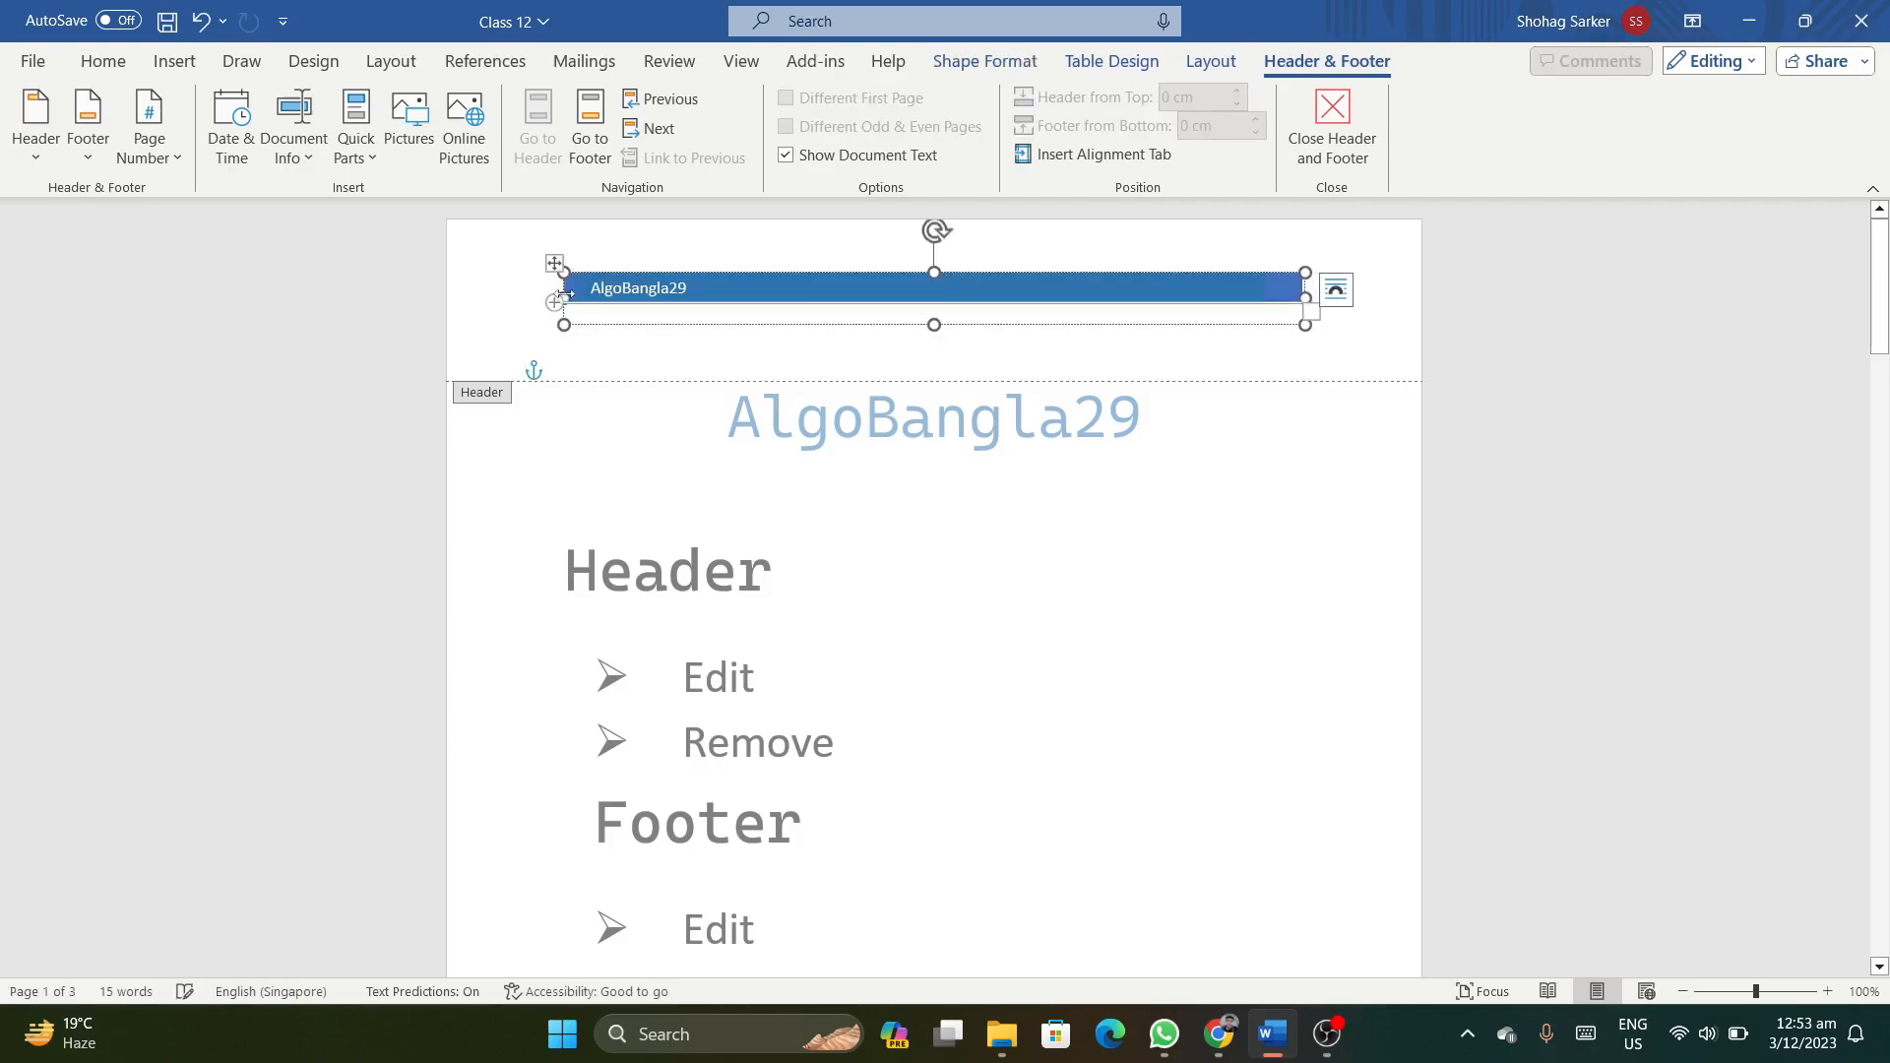
pyautogui.click(584, 363)
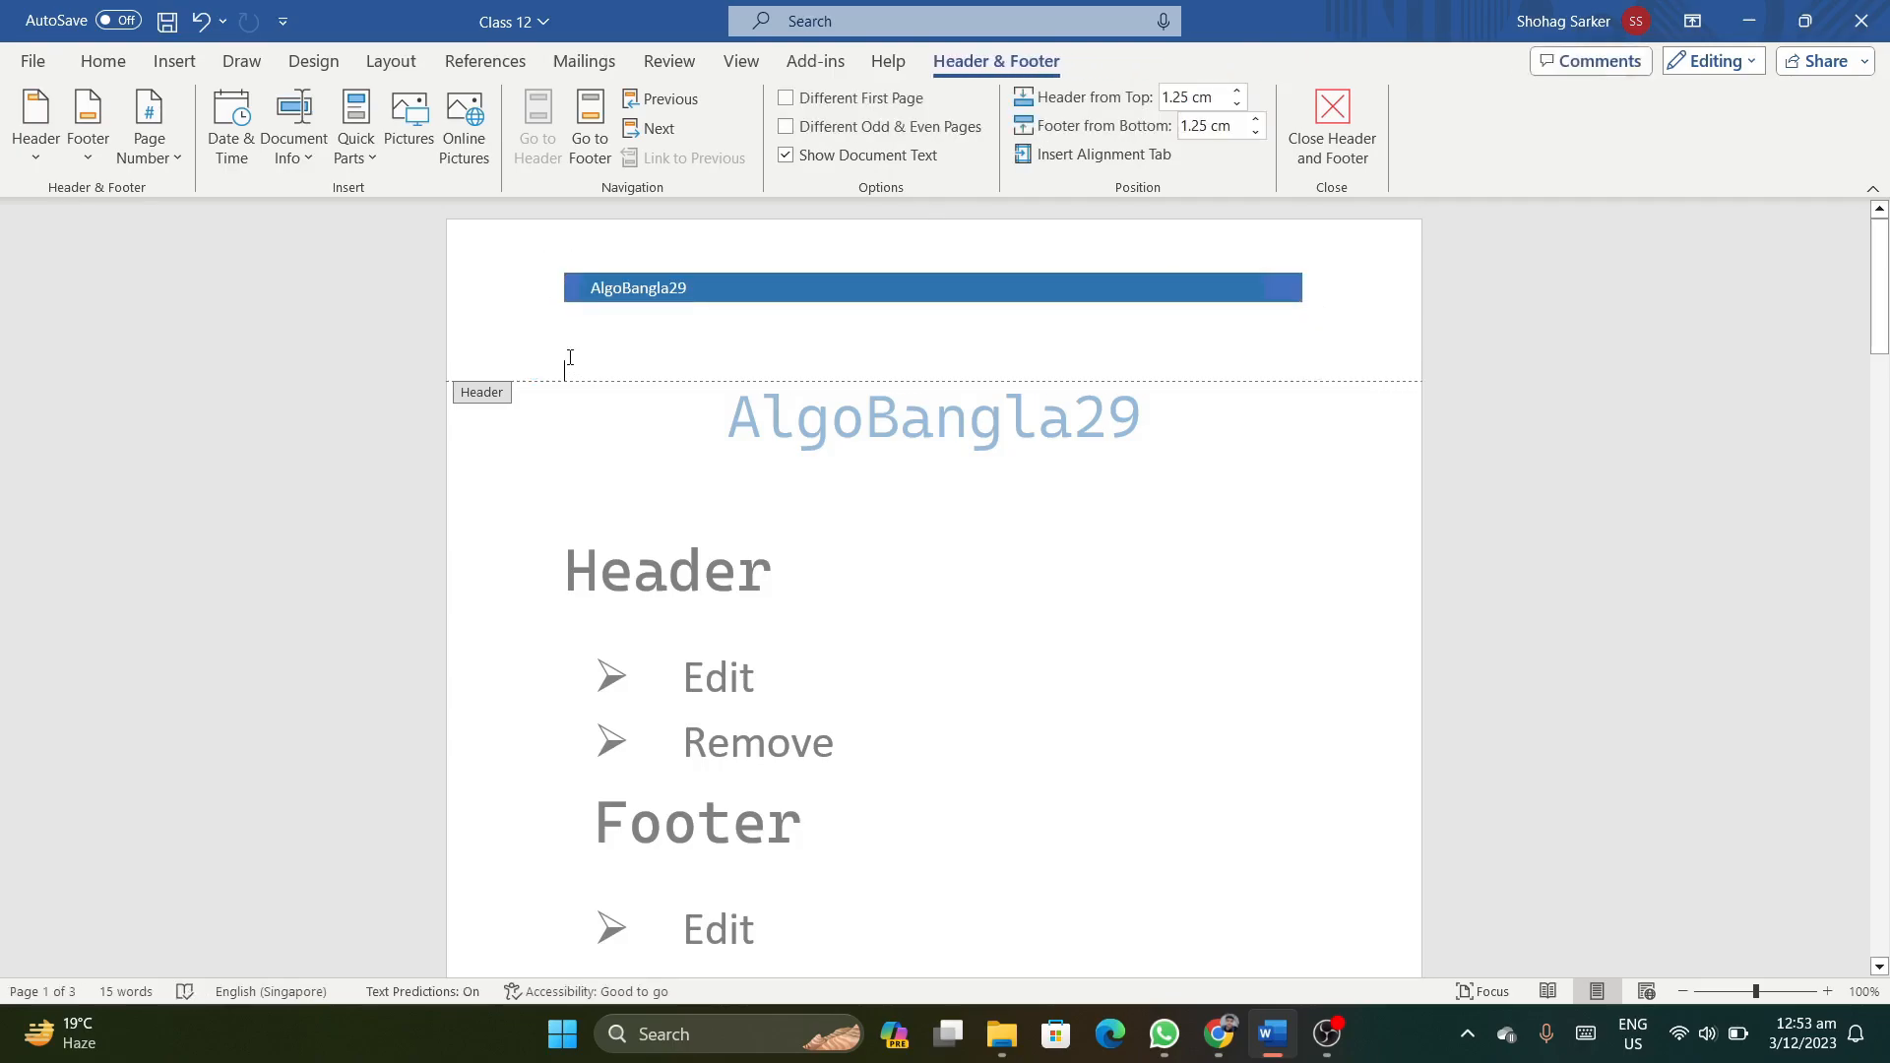
# Remove the header from the document and return to editing the body.
pyautogui.click(49, 160)
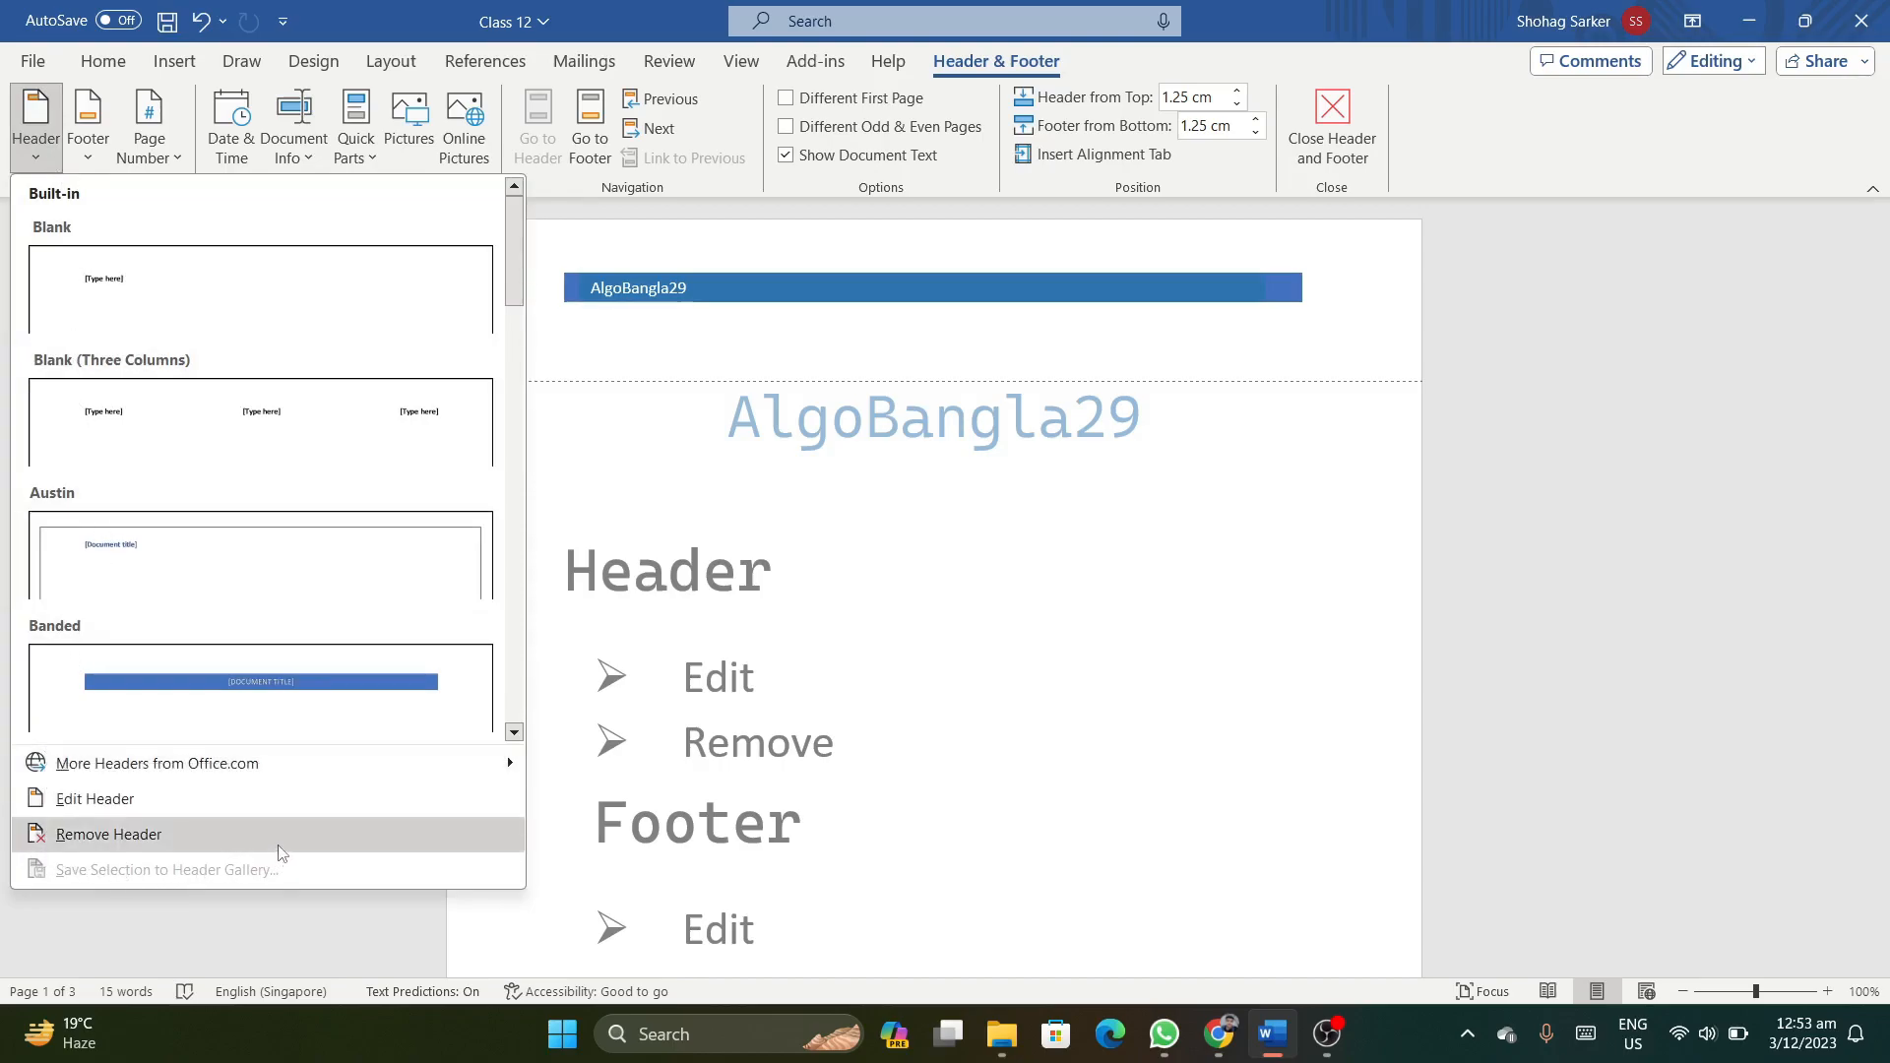
pyautogui.click(109, 835)
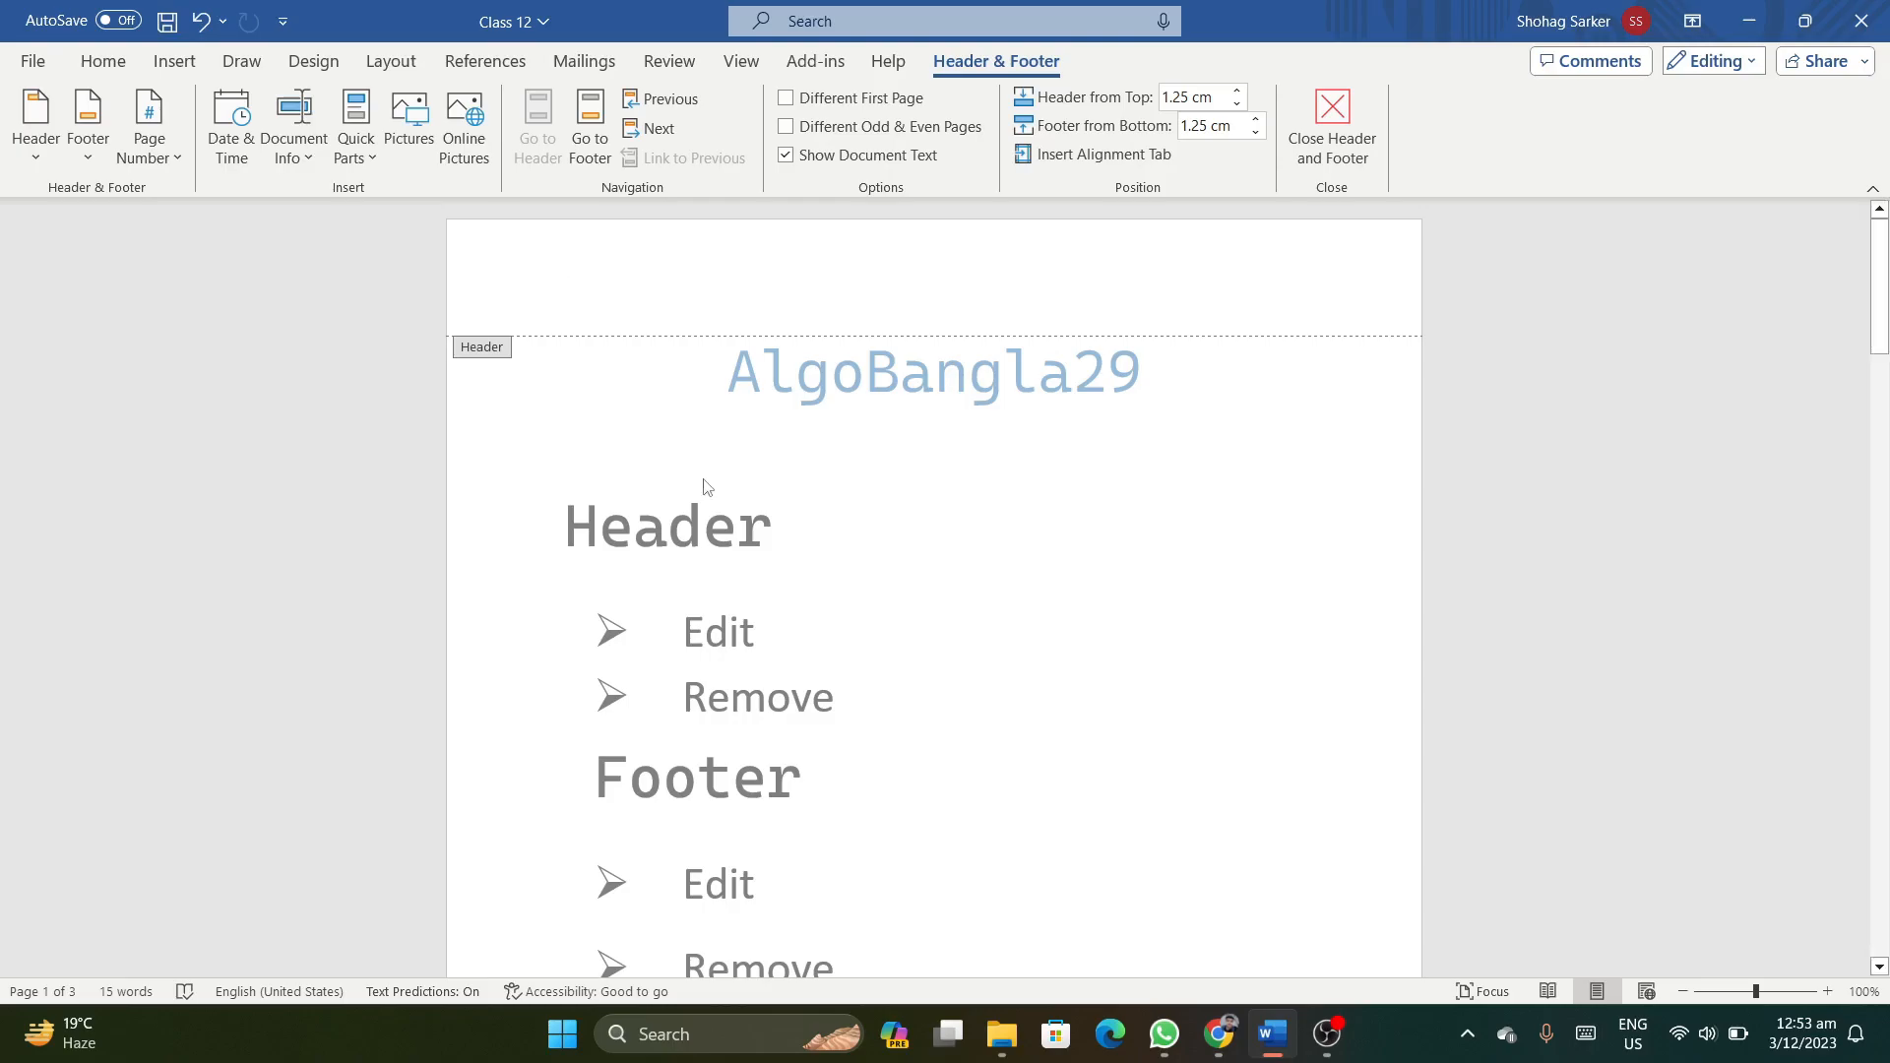
pyautogui.doubleClick(893, 524)
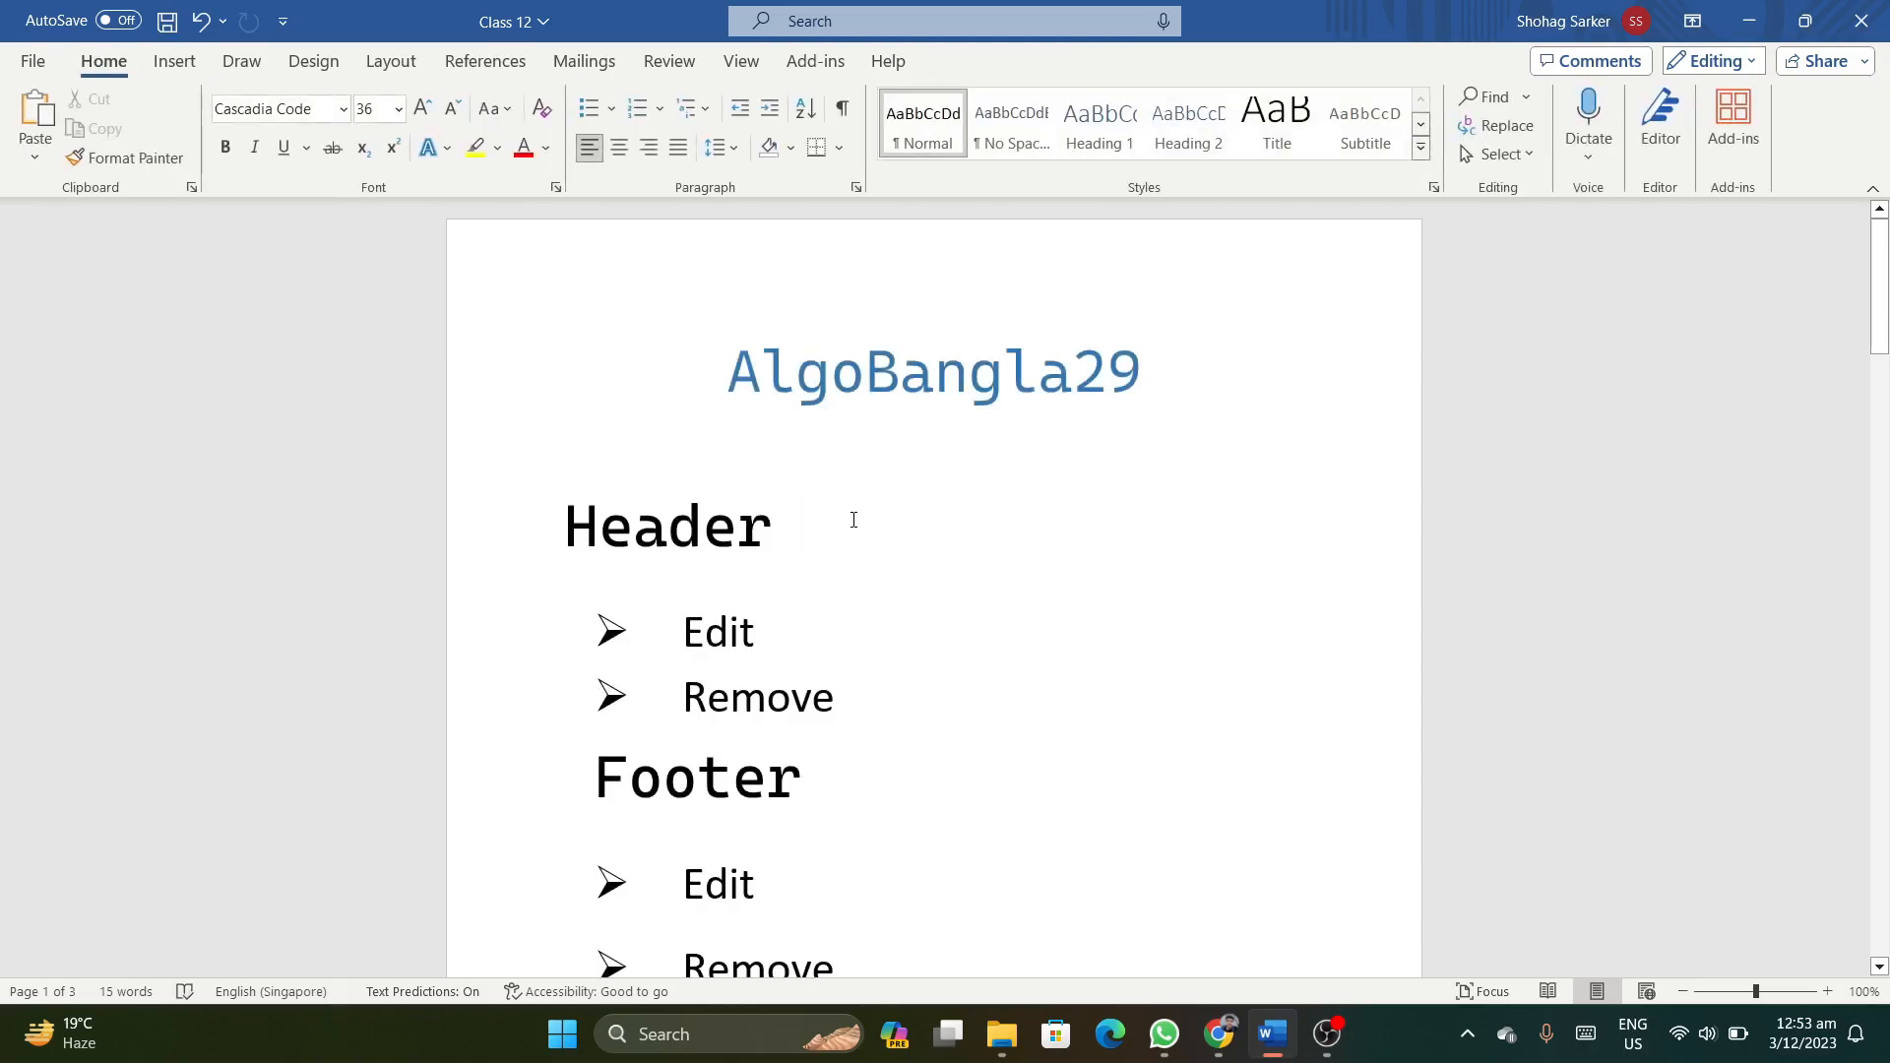
# Open the page footer for editing and insert the built-in ViewMaster (Horizontal) footer.
pyautogui.scroll(-8, 846, 646)
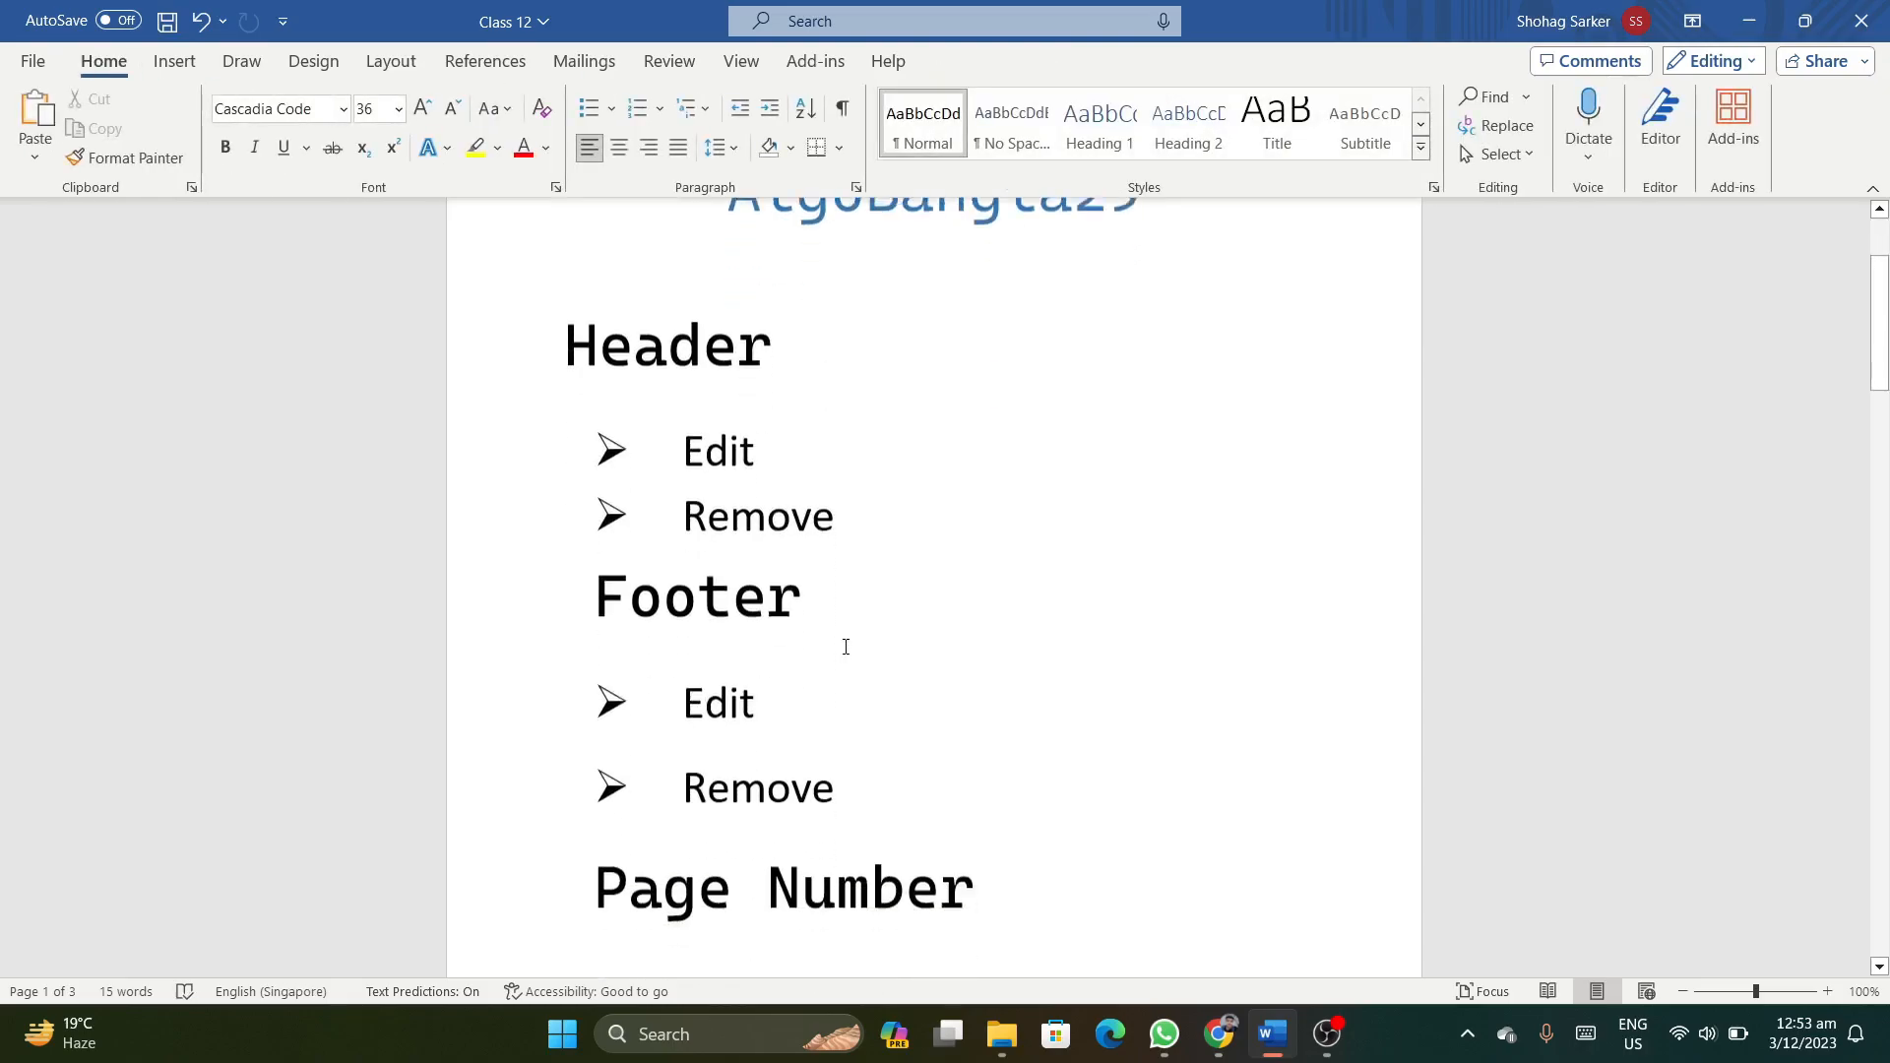
pyautogui.scroll(-1, 846, 647)
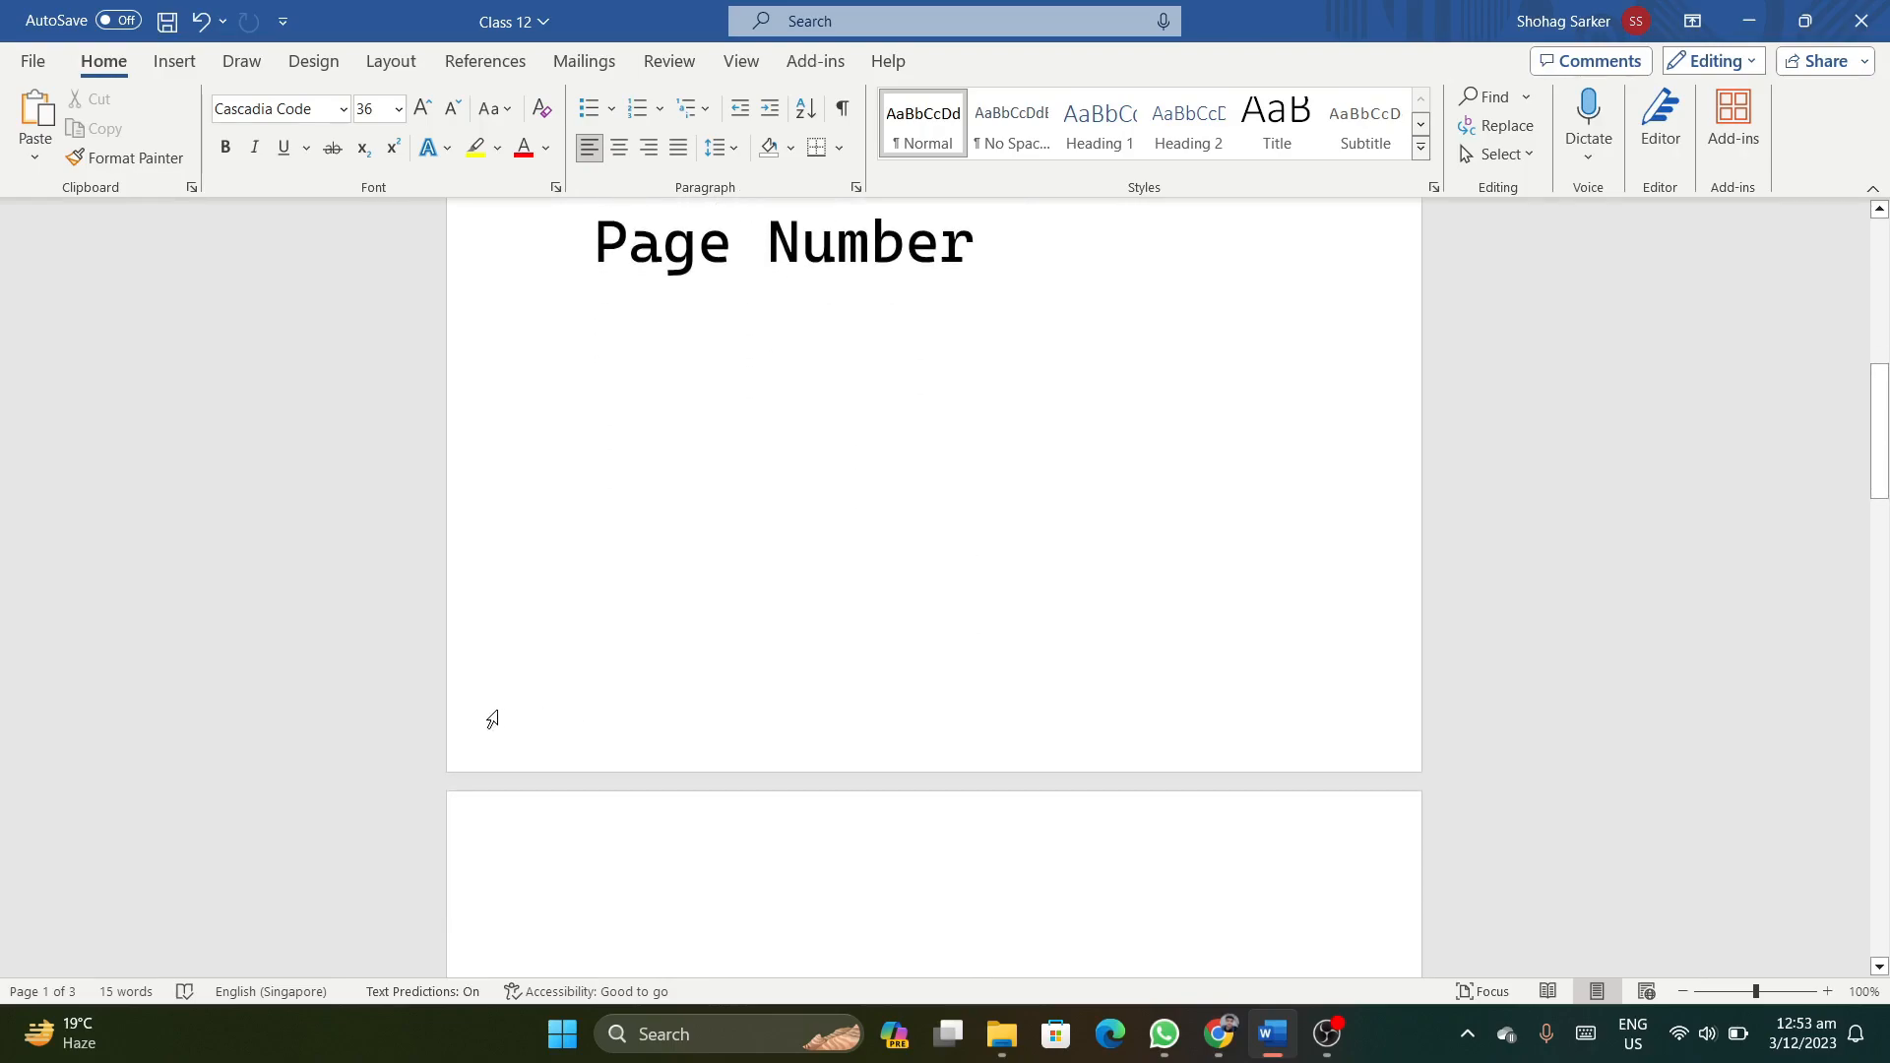
pyautogui.scroll(-10, 586, 857)
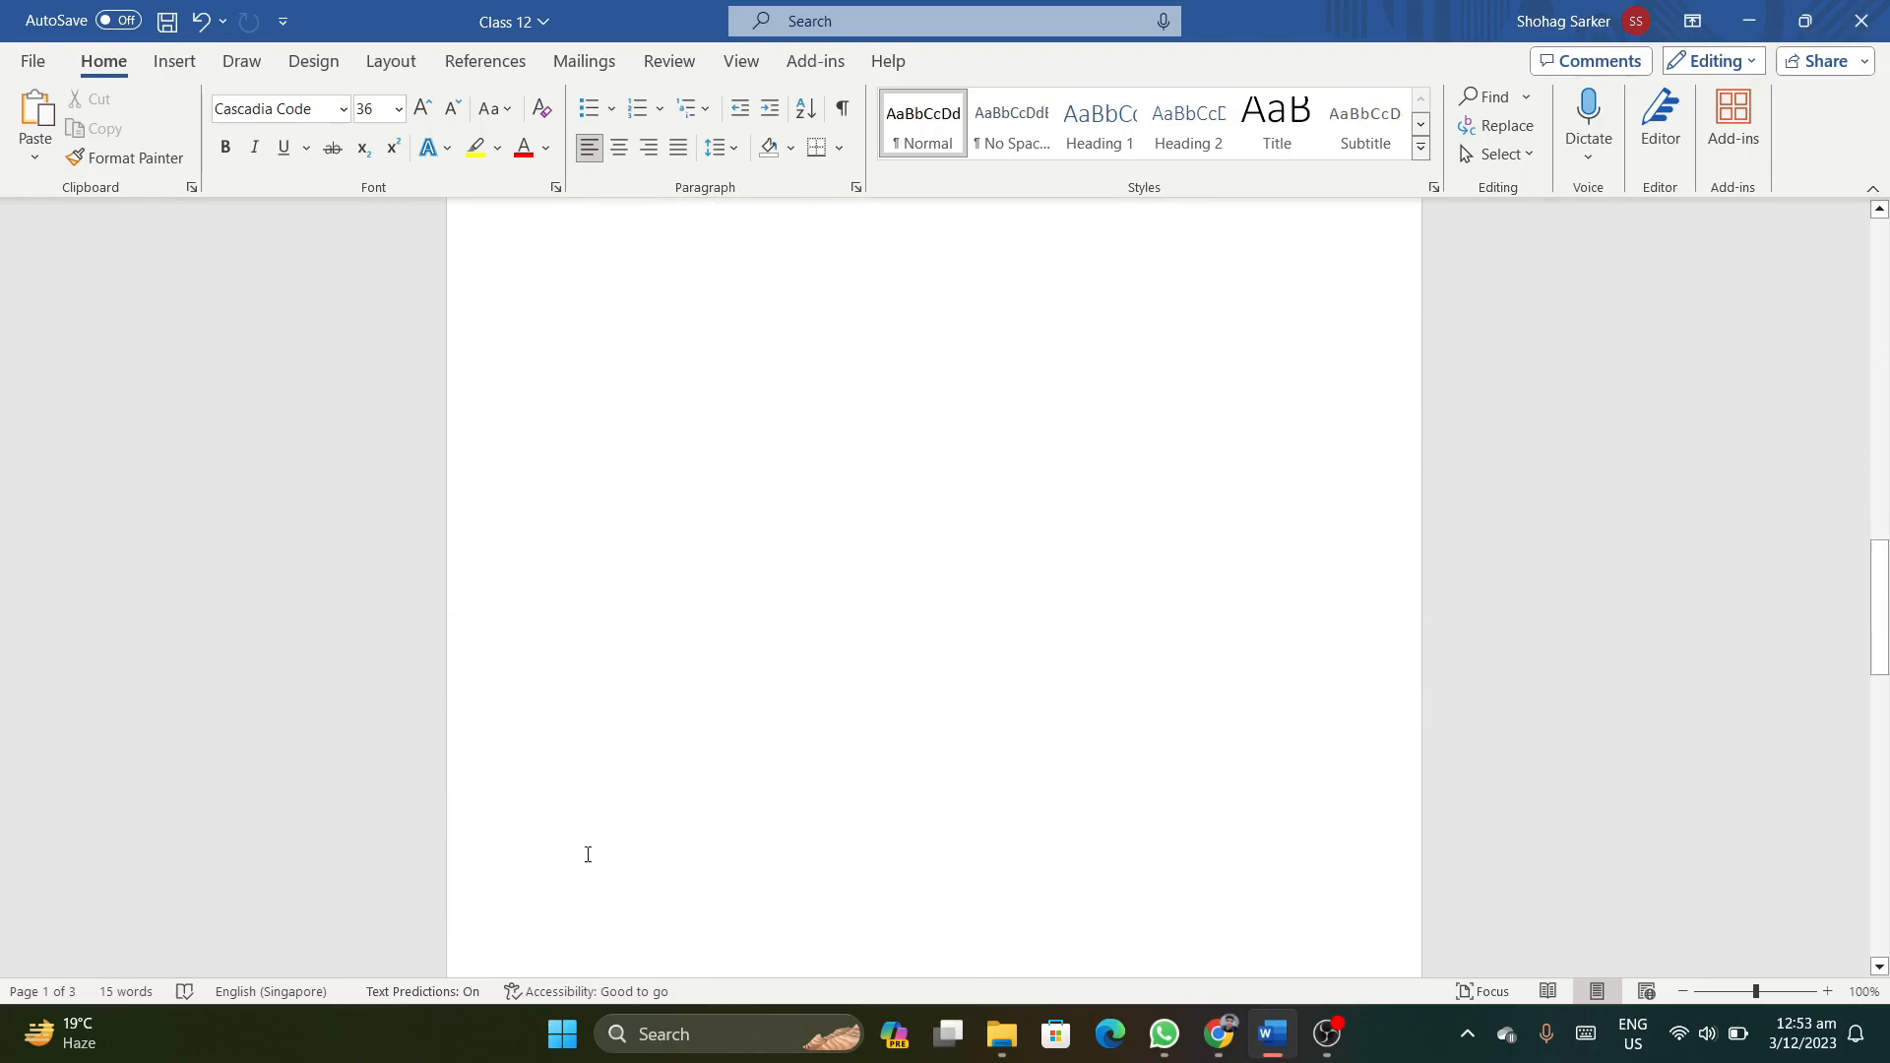
pyautogui.doubleClick(588, 584)
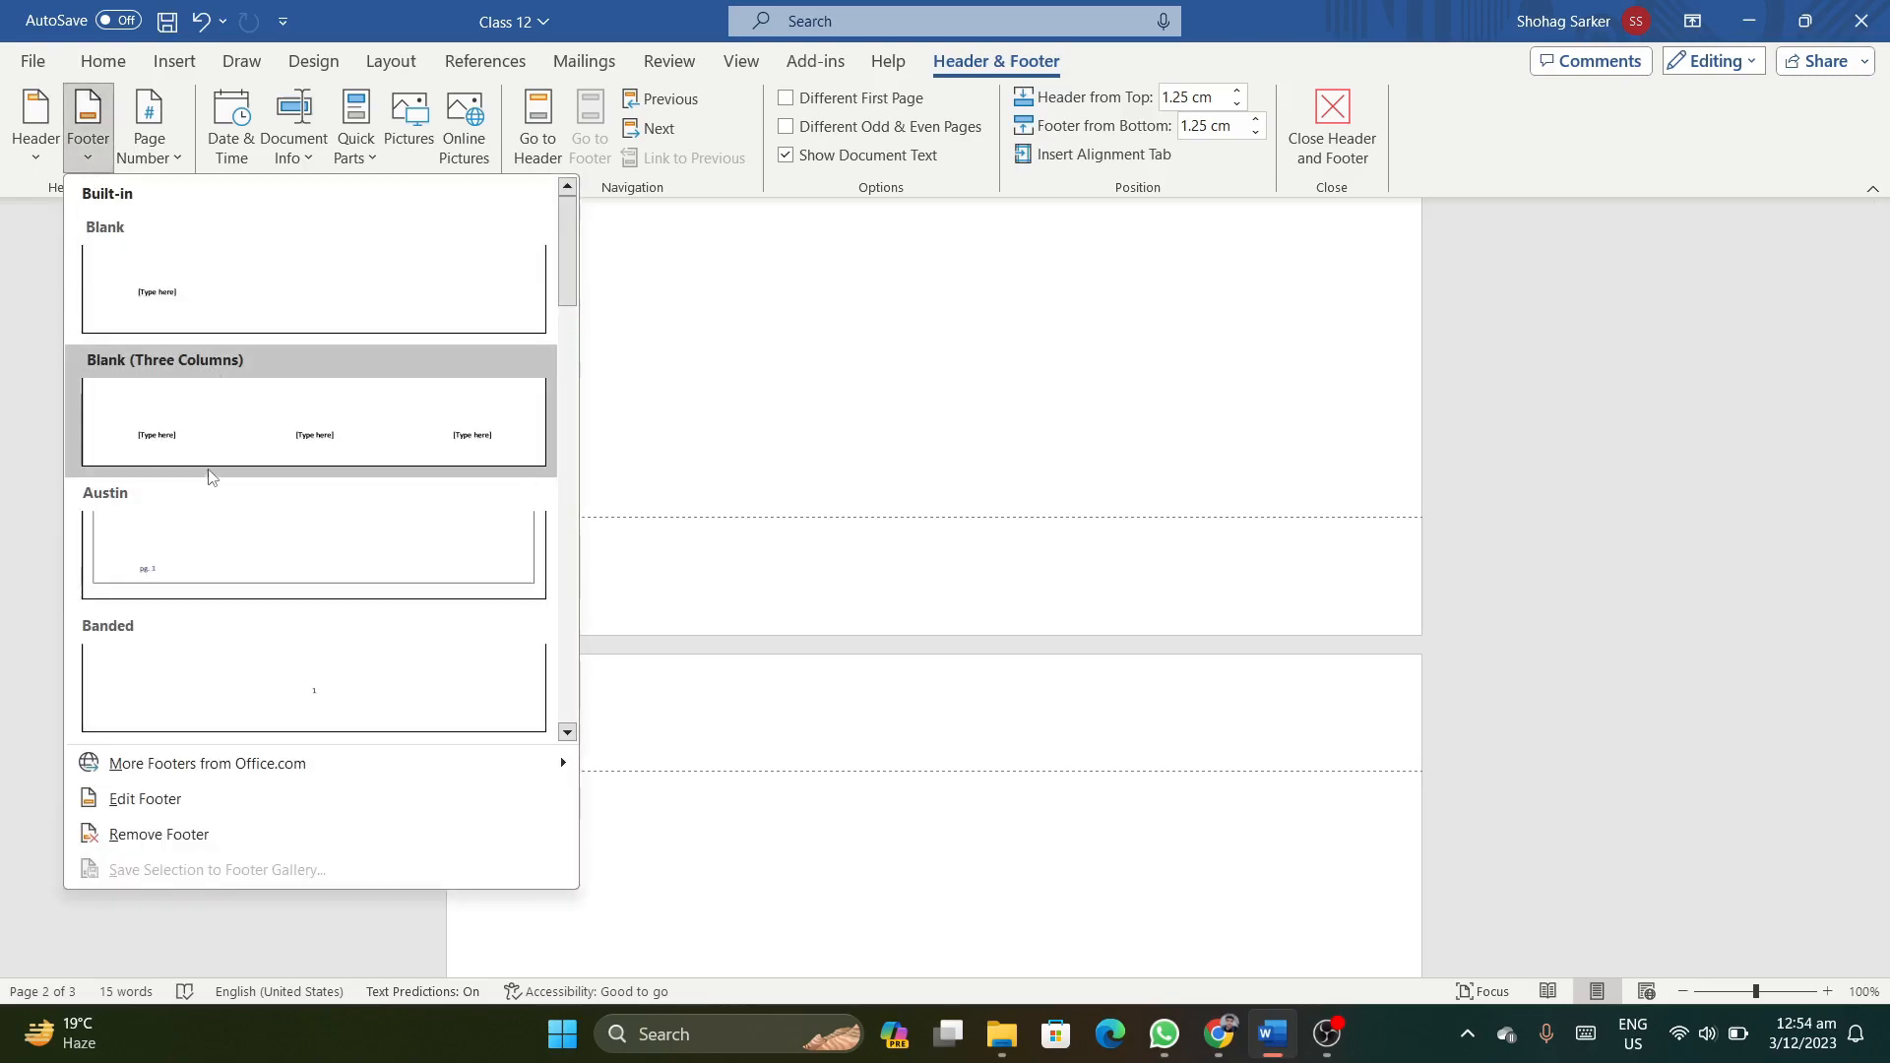
pyautogui.scroll(-5, 207, 480)
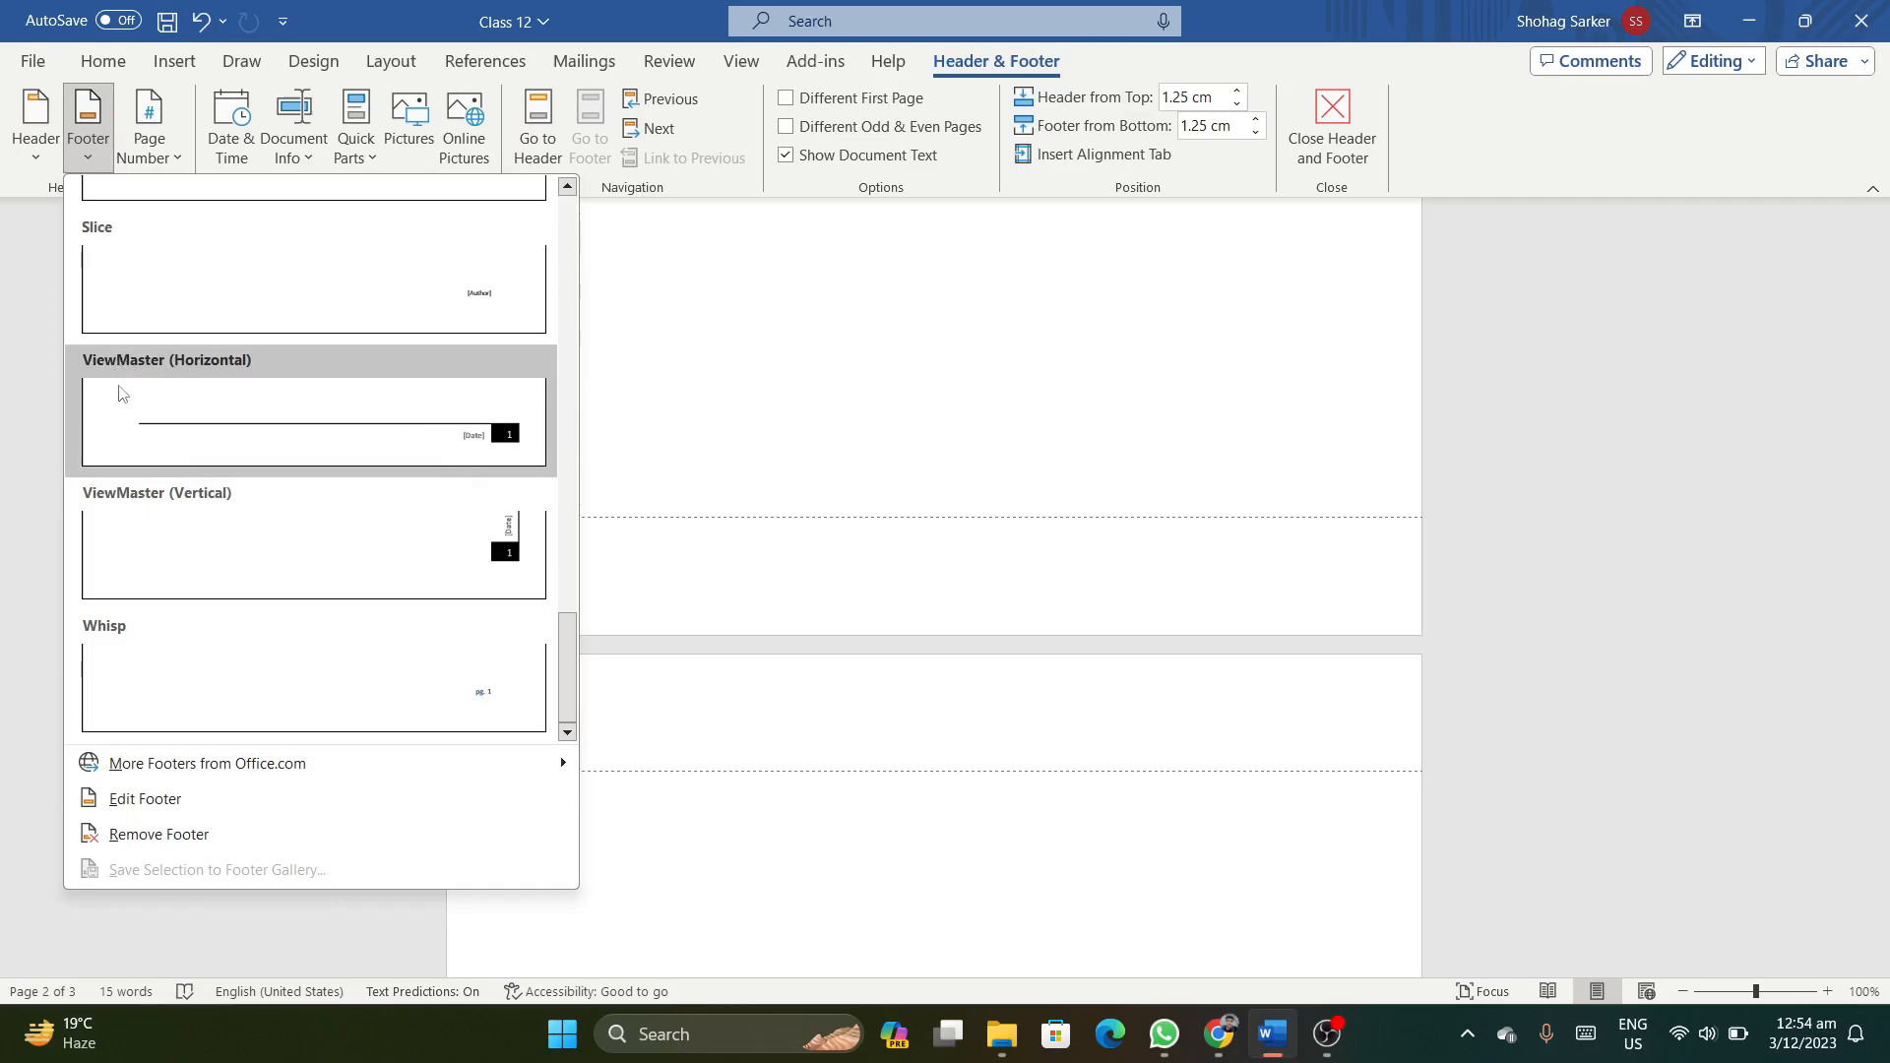
pyautogui.click(359, 413)
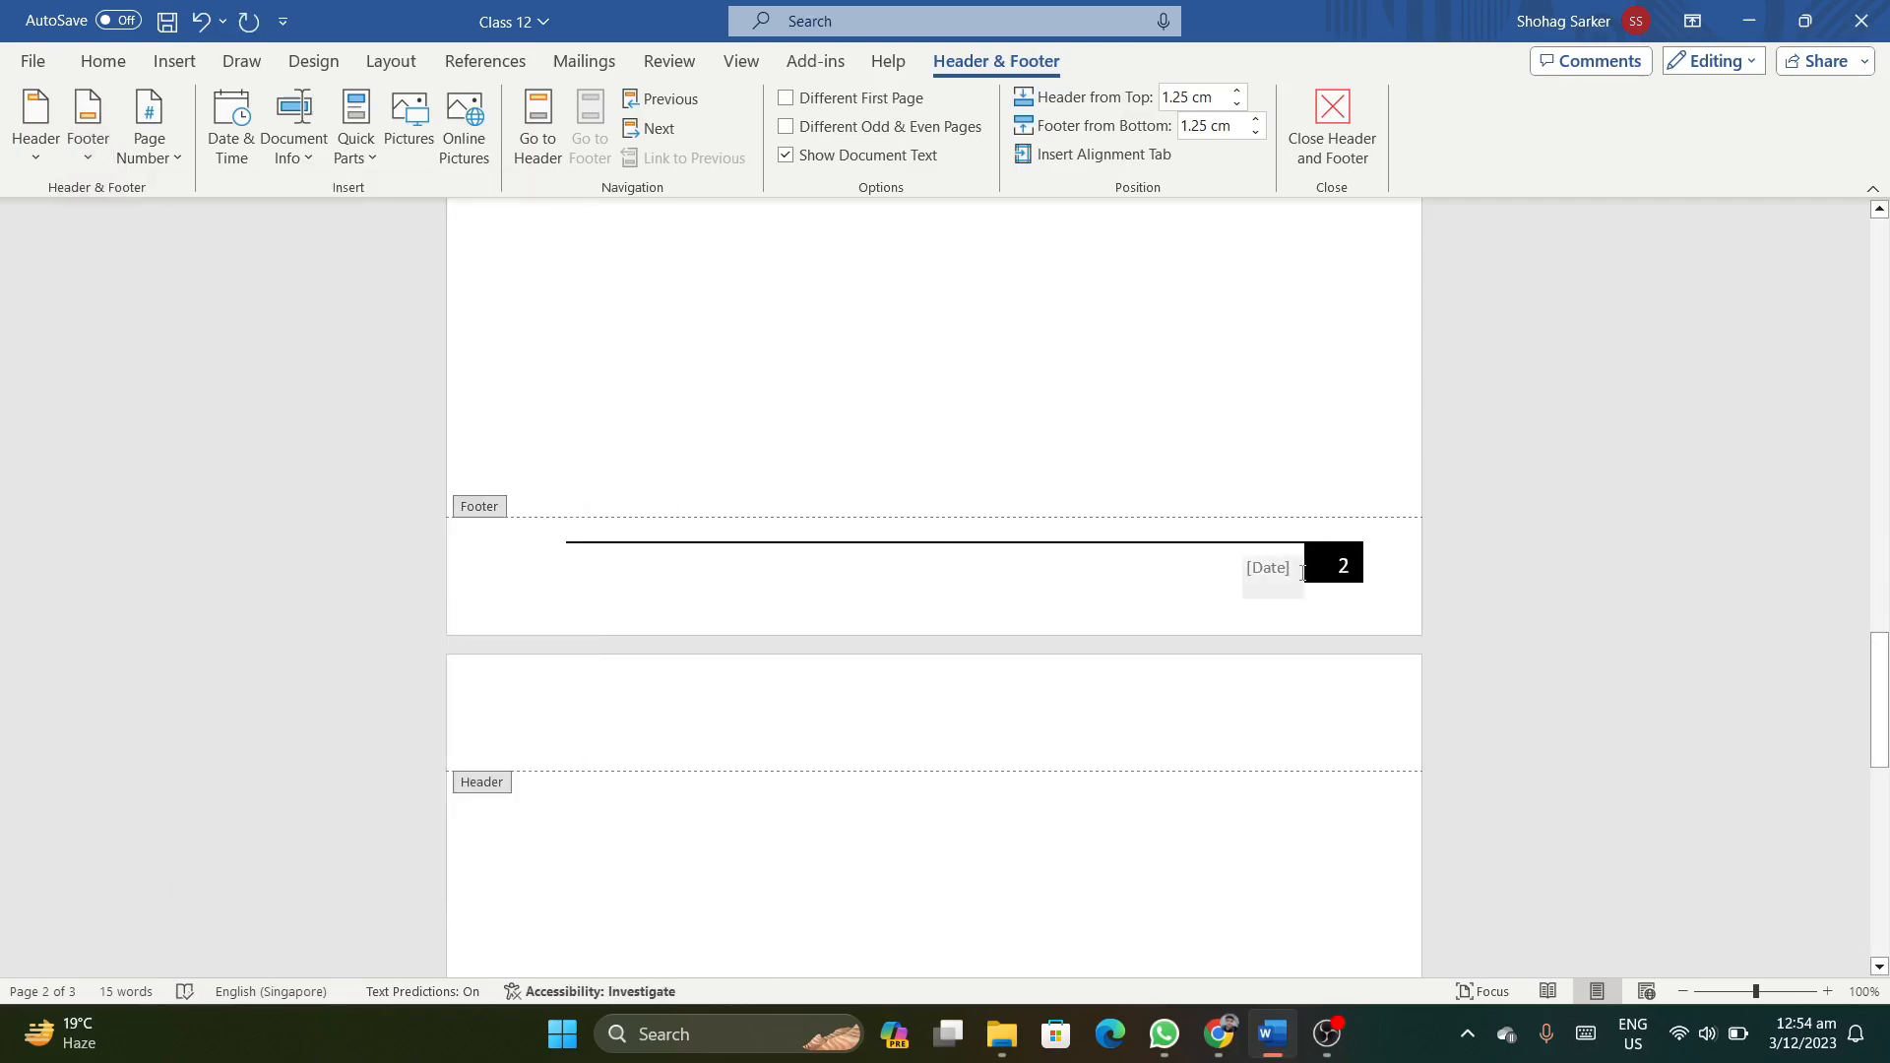
# Examine how the ViewMaster footer and its page number repeat on all three pages.
pyautogui.scroll(7, 1302, 581)
pyautogui.scroll(3, 1301, 581)
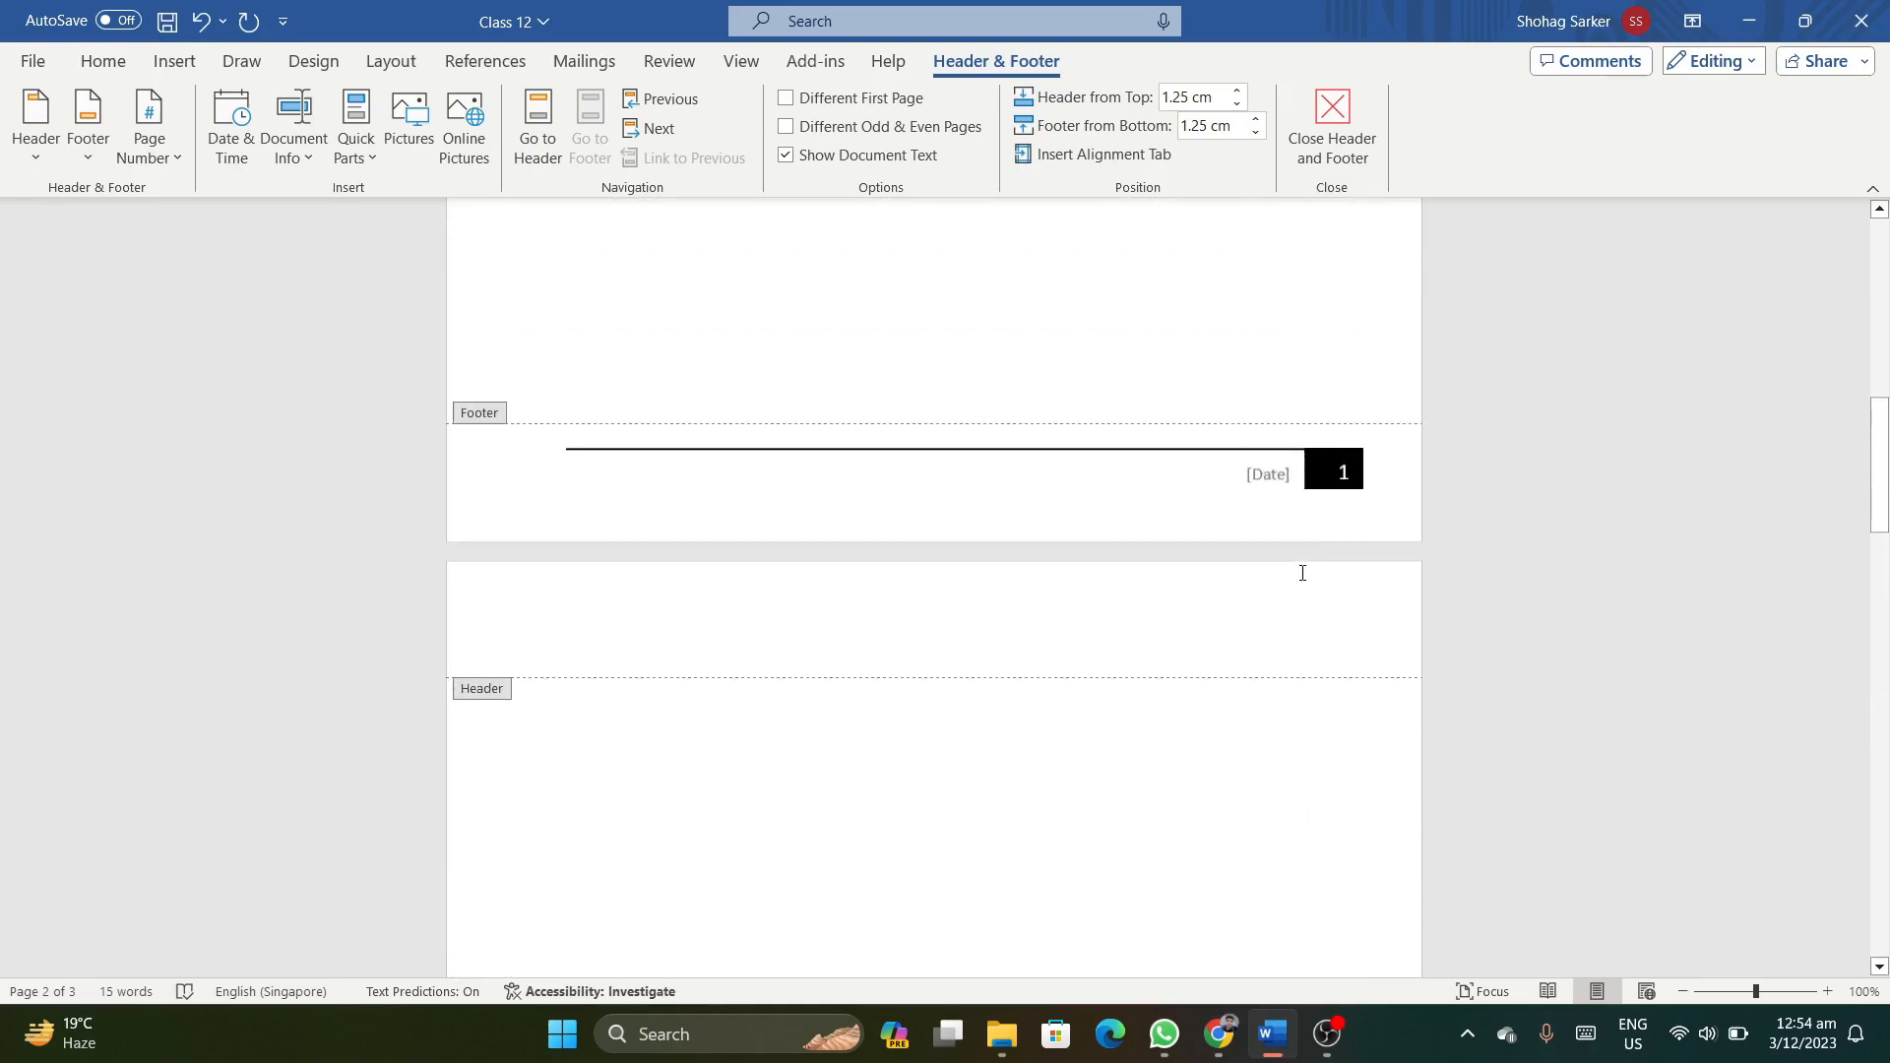
pyautogui.scroll(-6, 1308, 536)
pyautogui.scroll(-12, 1299, 590)
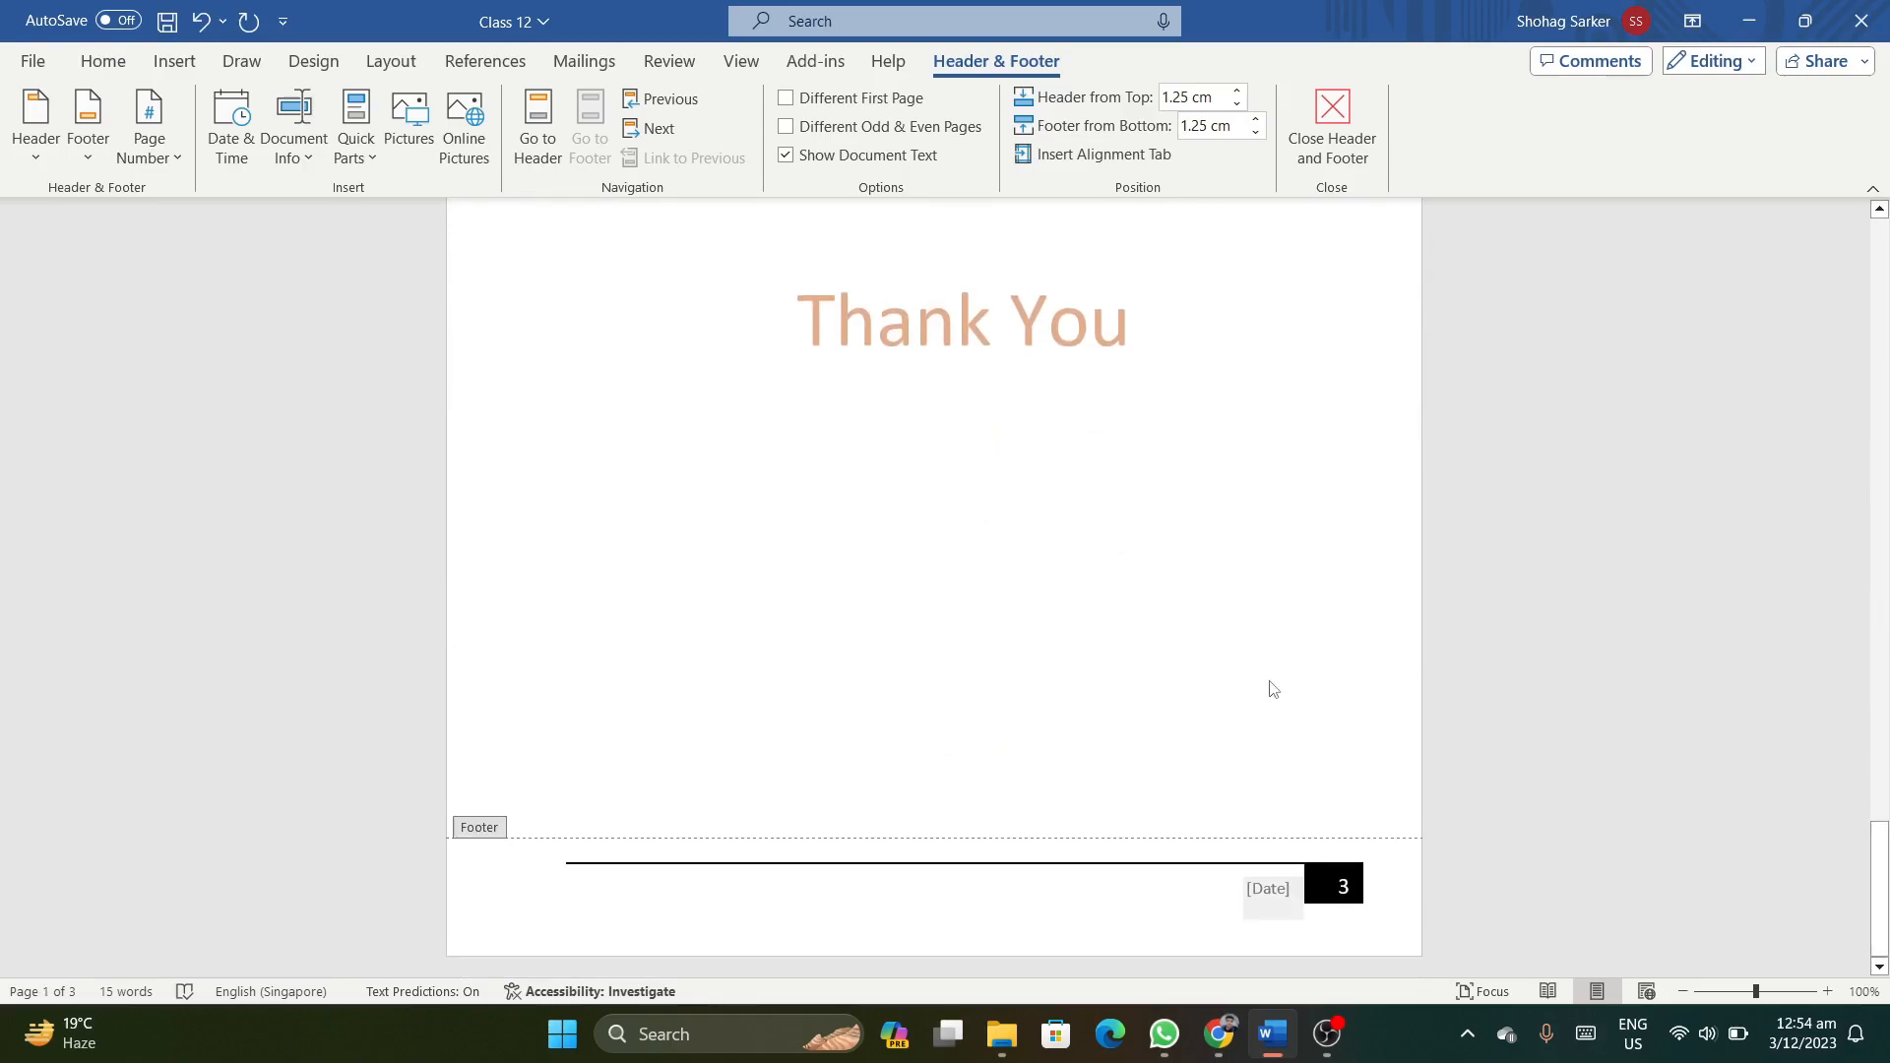
pyautogui.scroll(4, 1270, 688)
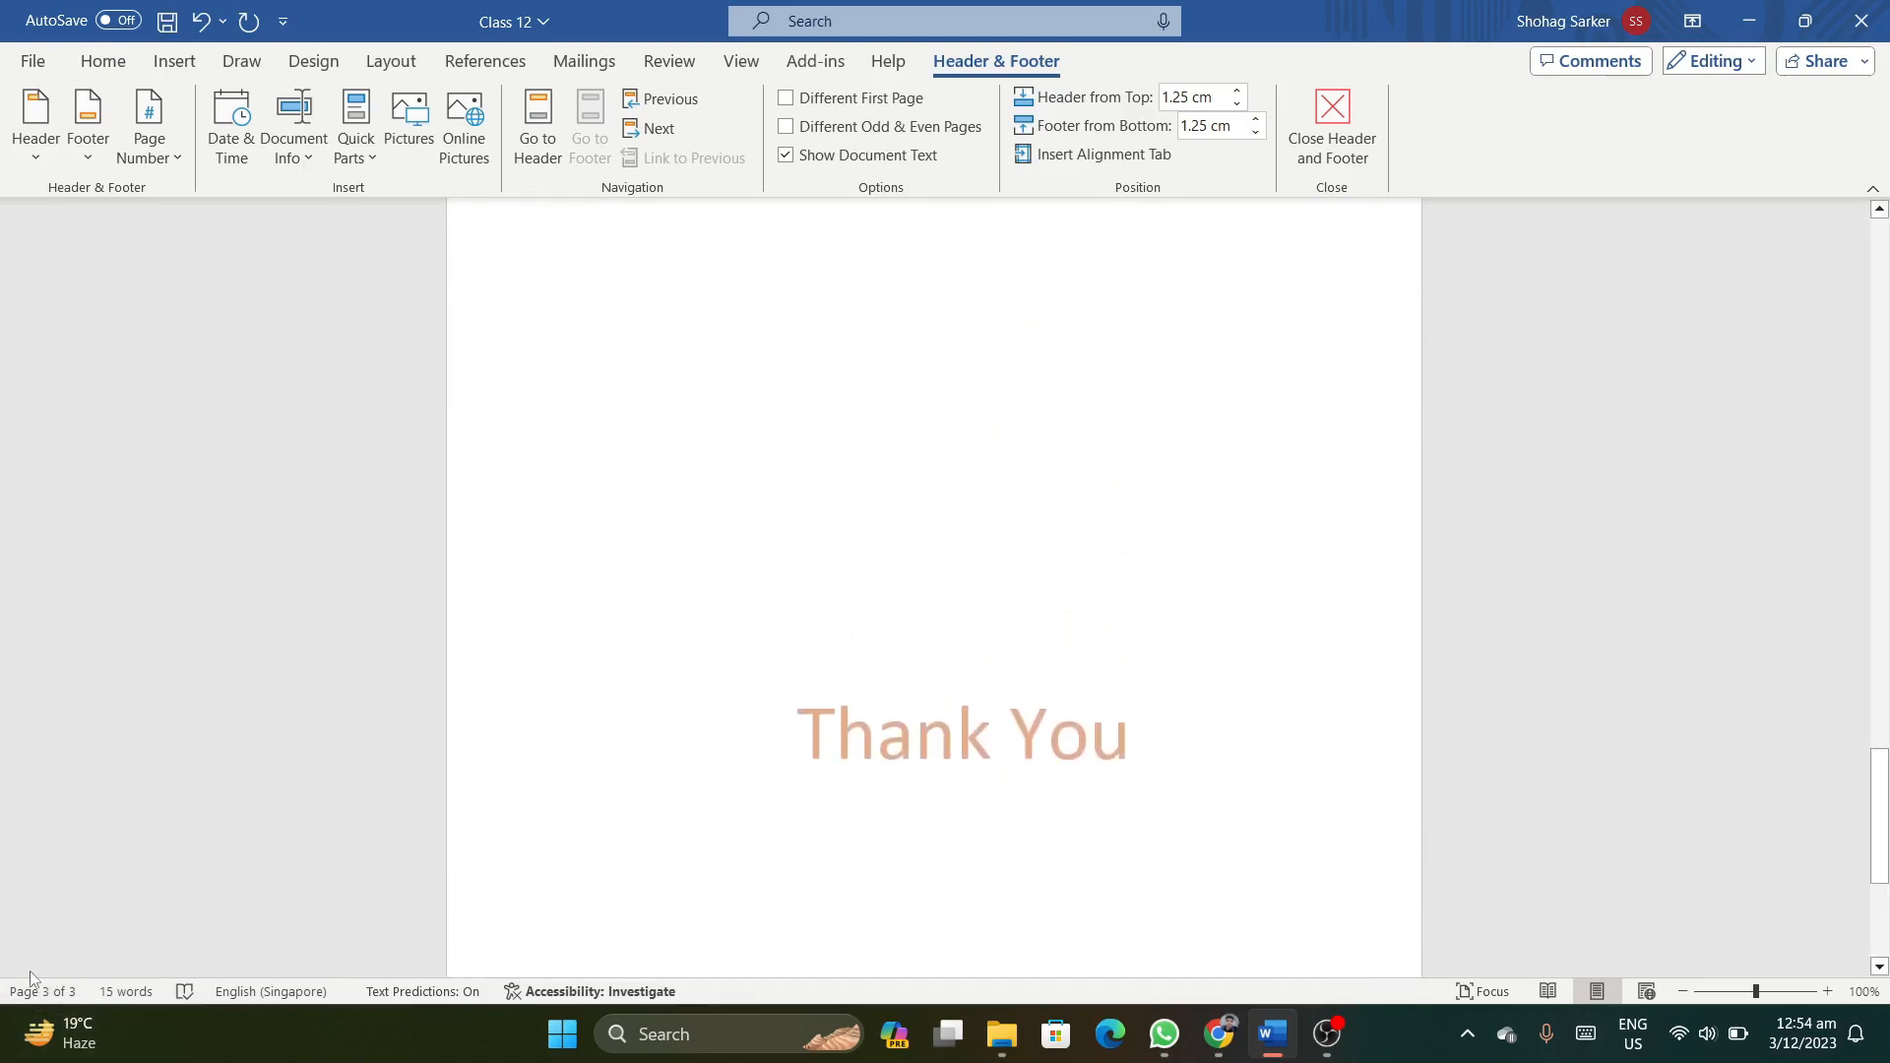
pyautogui.scroll(12, 996, 748)
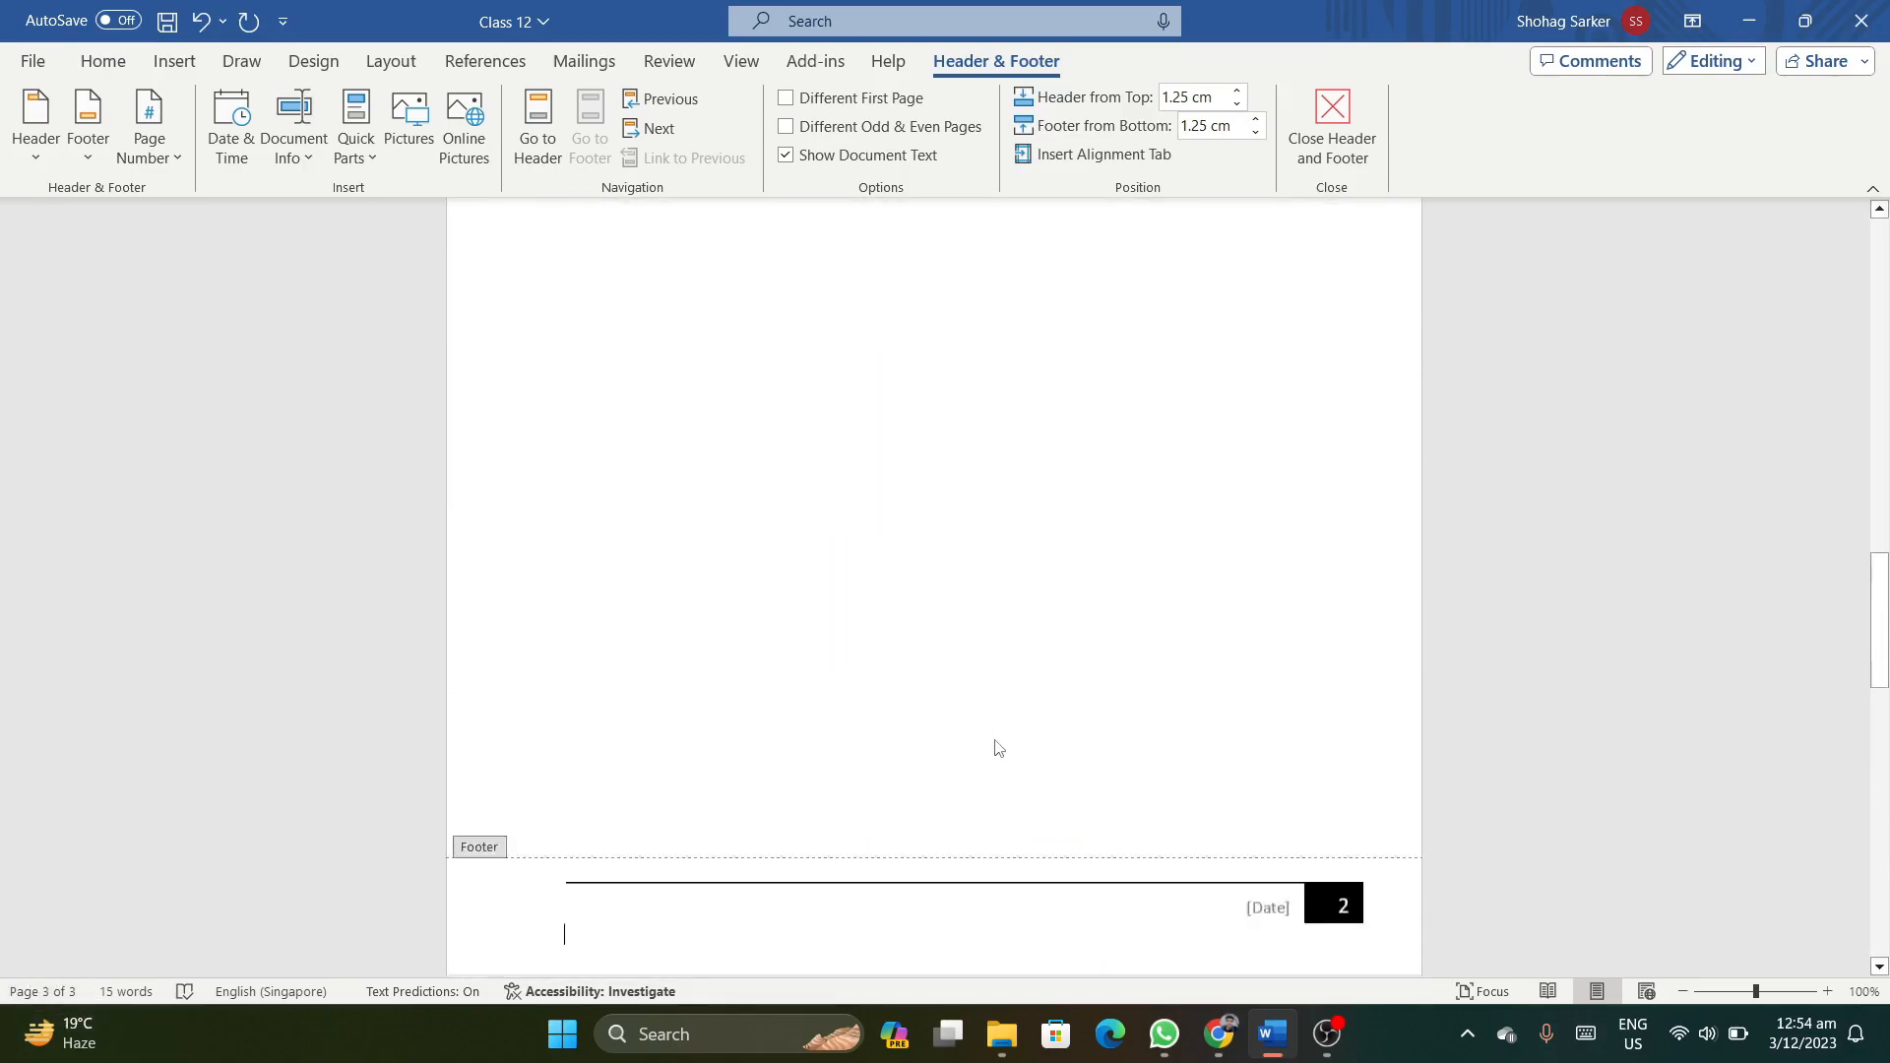
# Set the footer's date to 03.12.2023 on the first page and check it on the following pages.
pyautogui.scroll(5, 996, 748)
pyautogui.click(1236, 662)
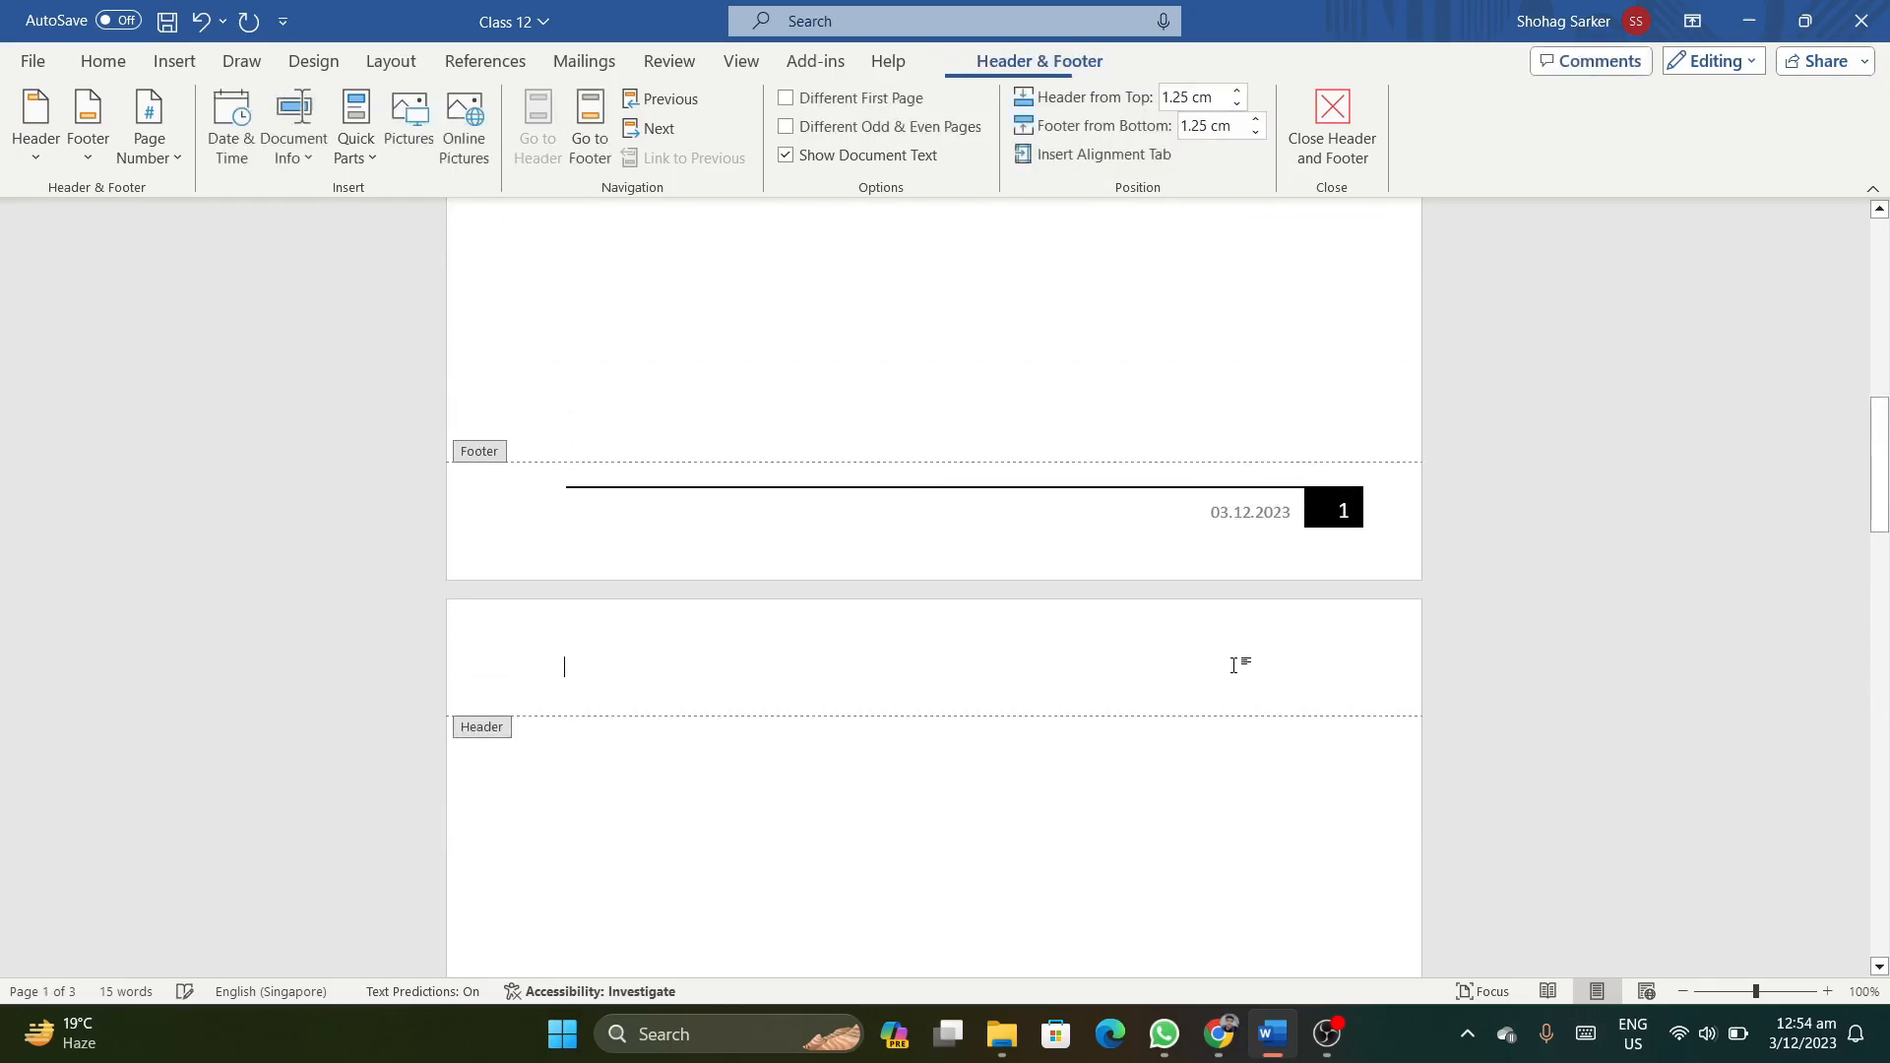
pyautogui.scroll(-10, 1240, 651)
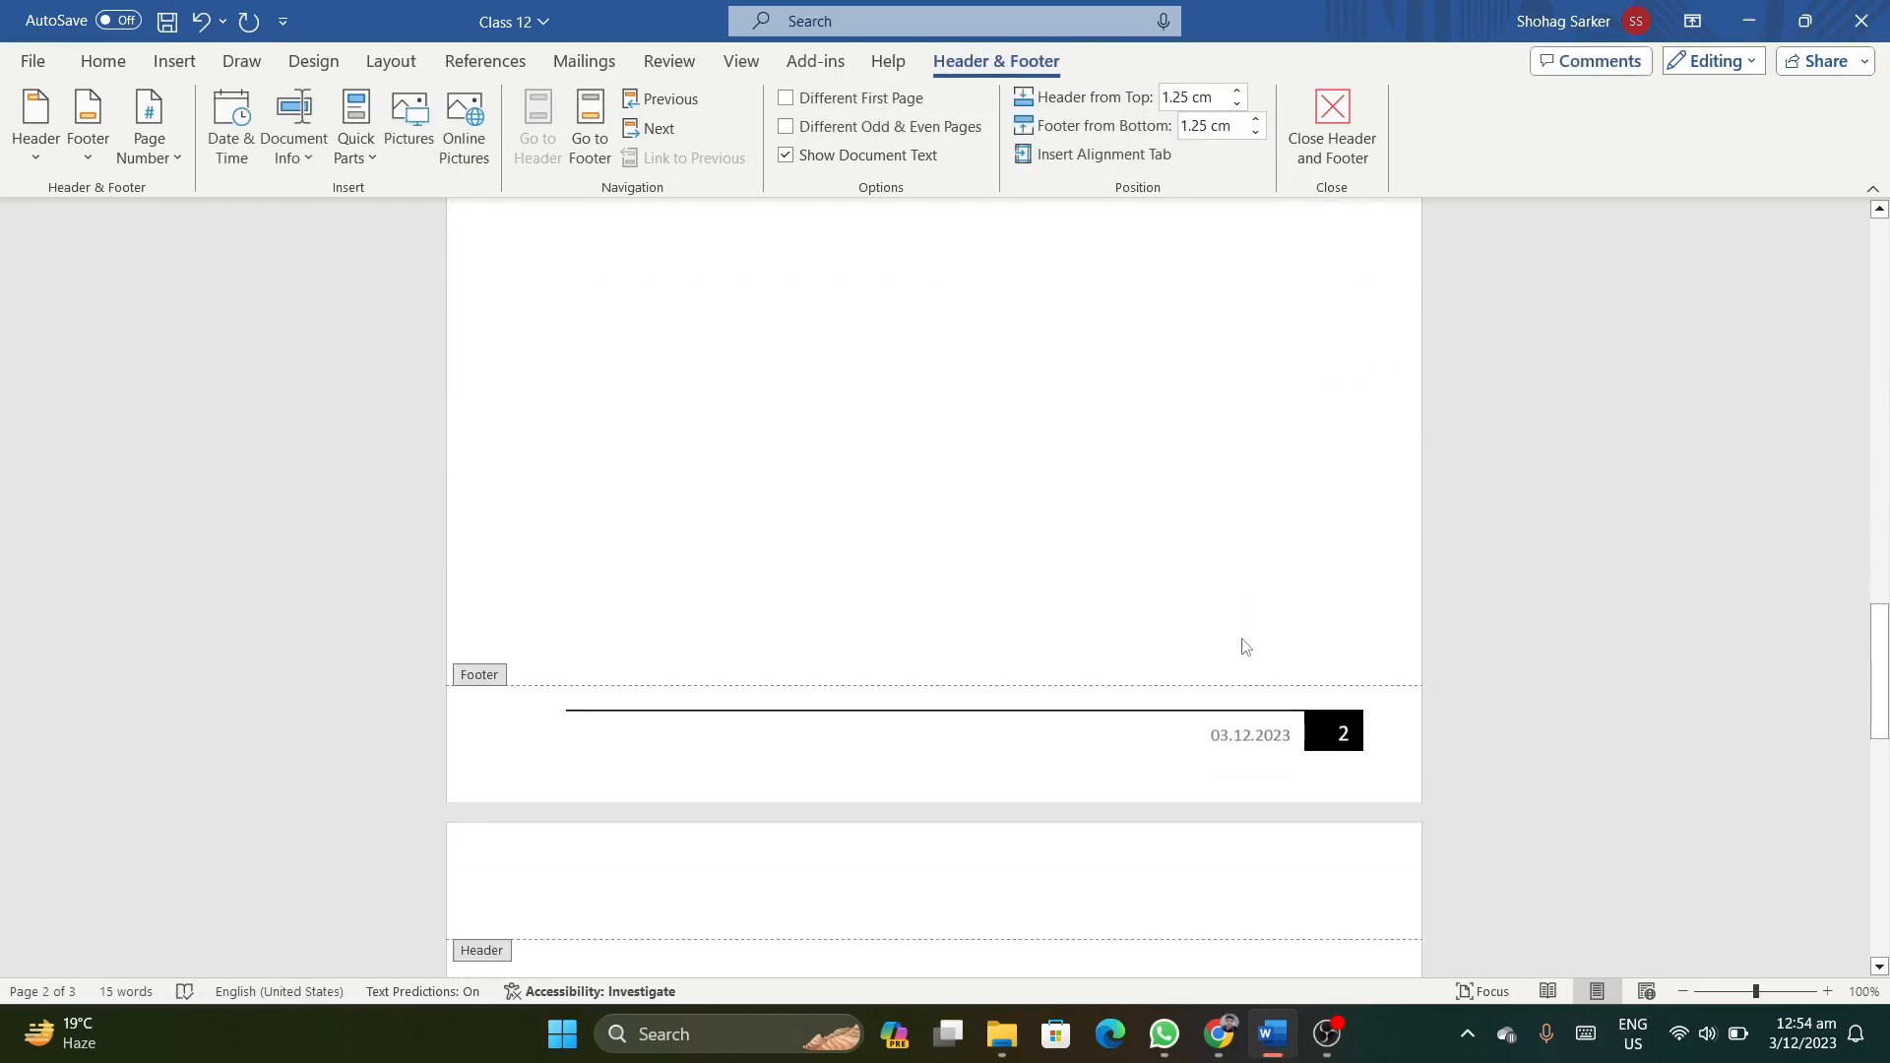
pyautogui.scroll(-10, 1242, 645)
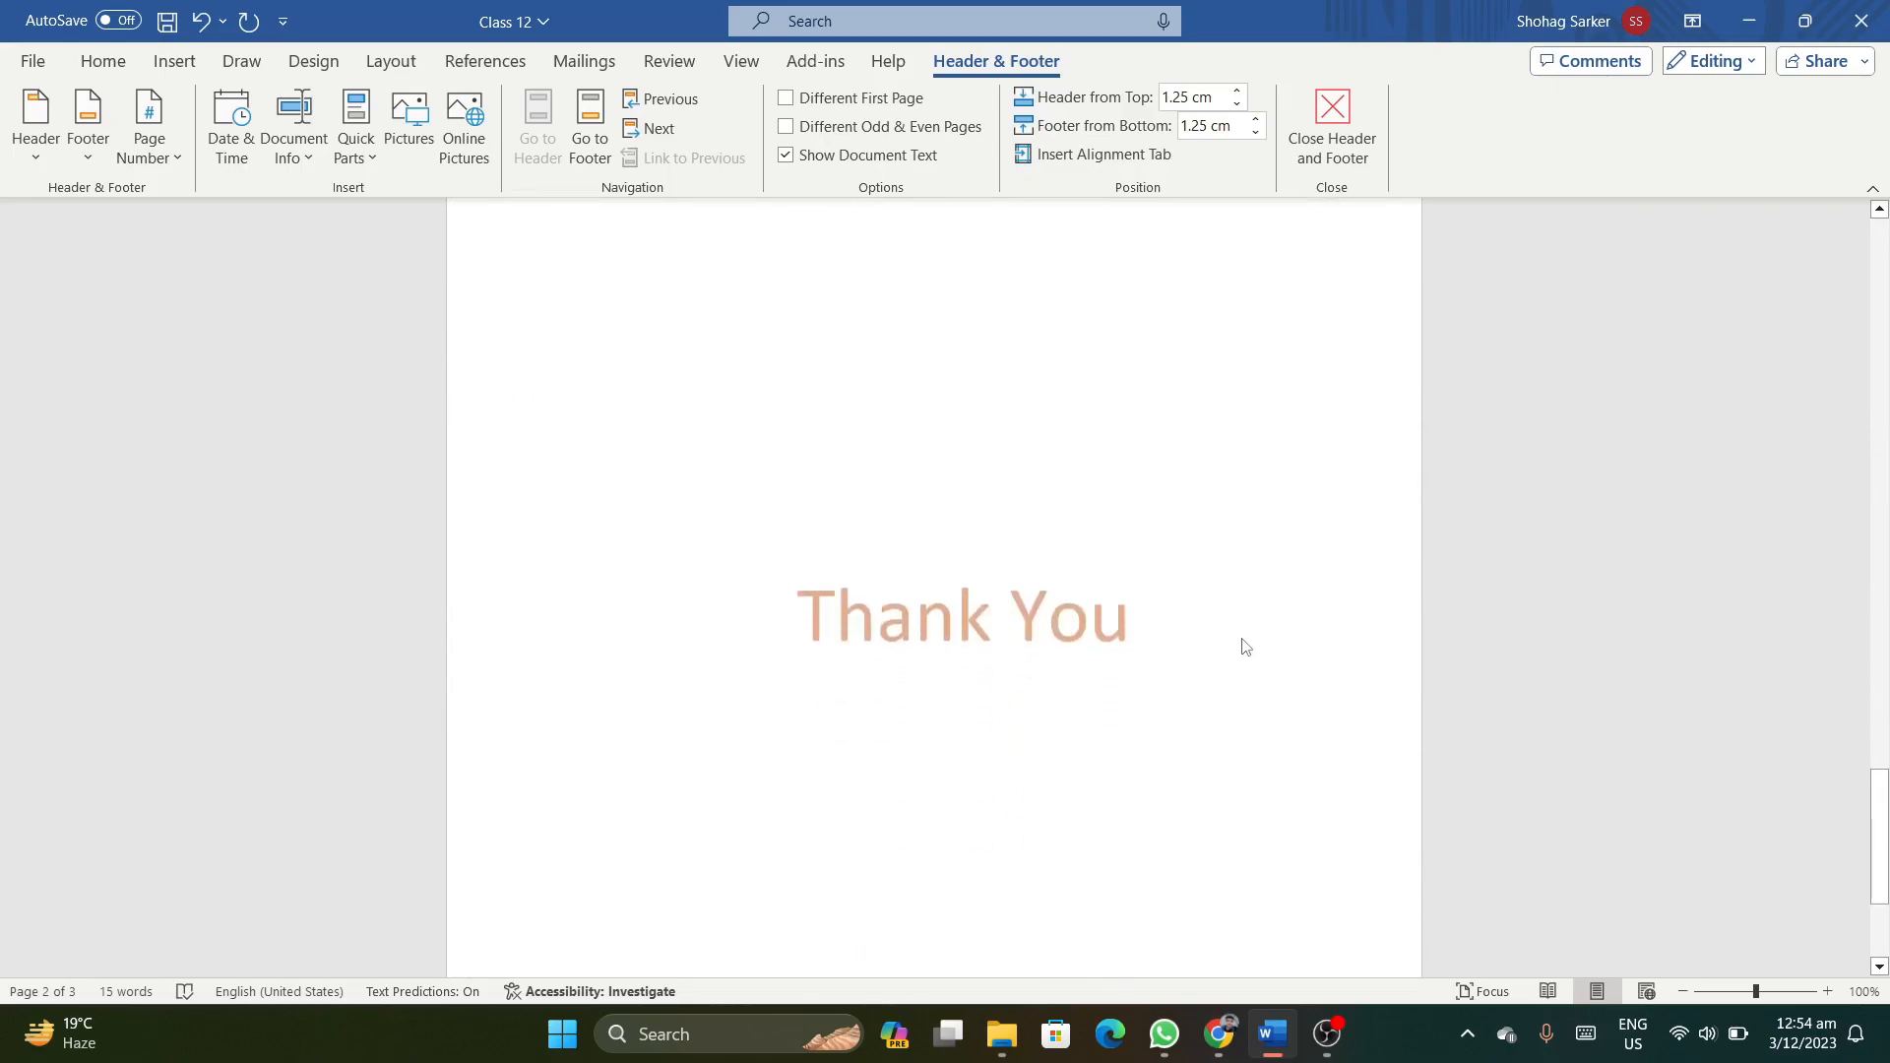
pyautogui.scroll(12, 1243, 646)
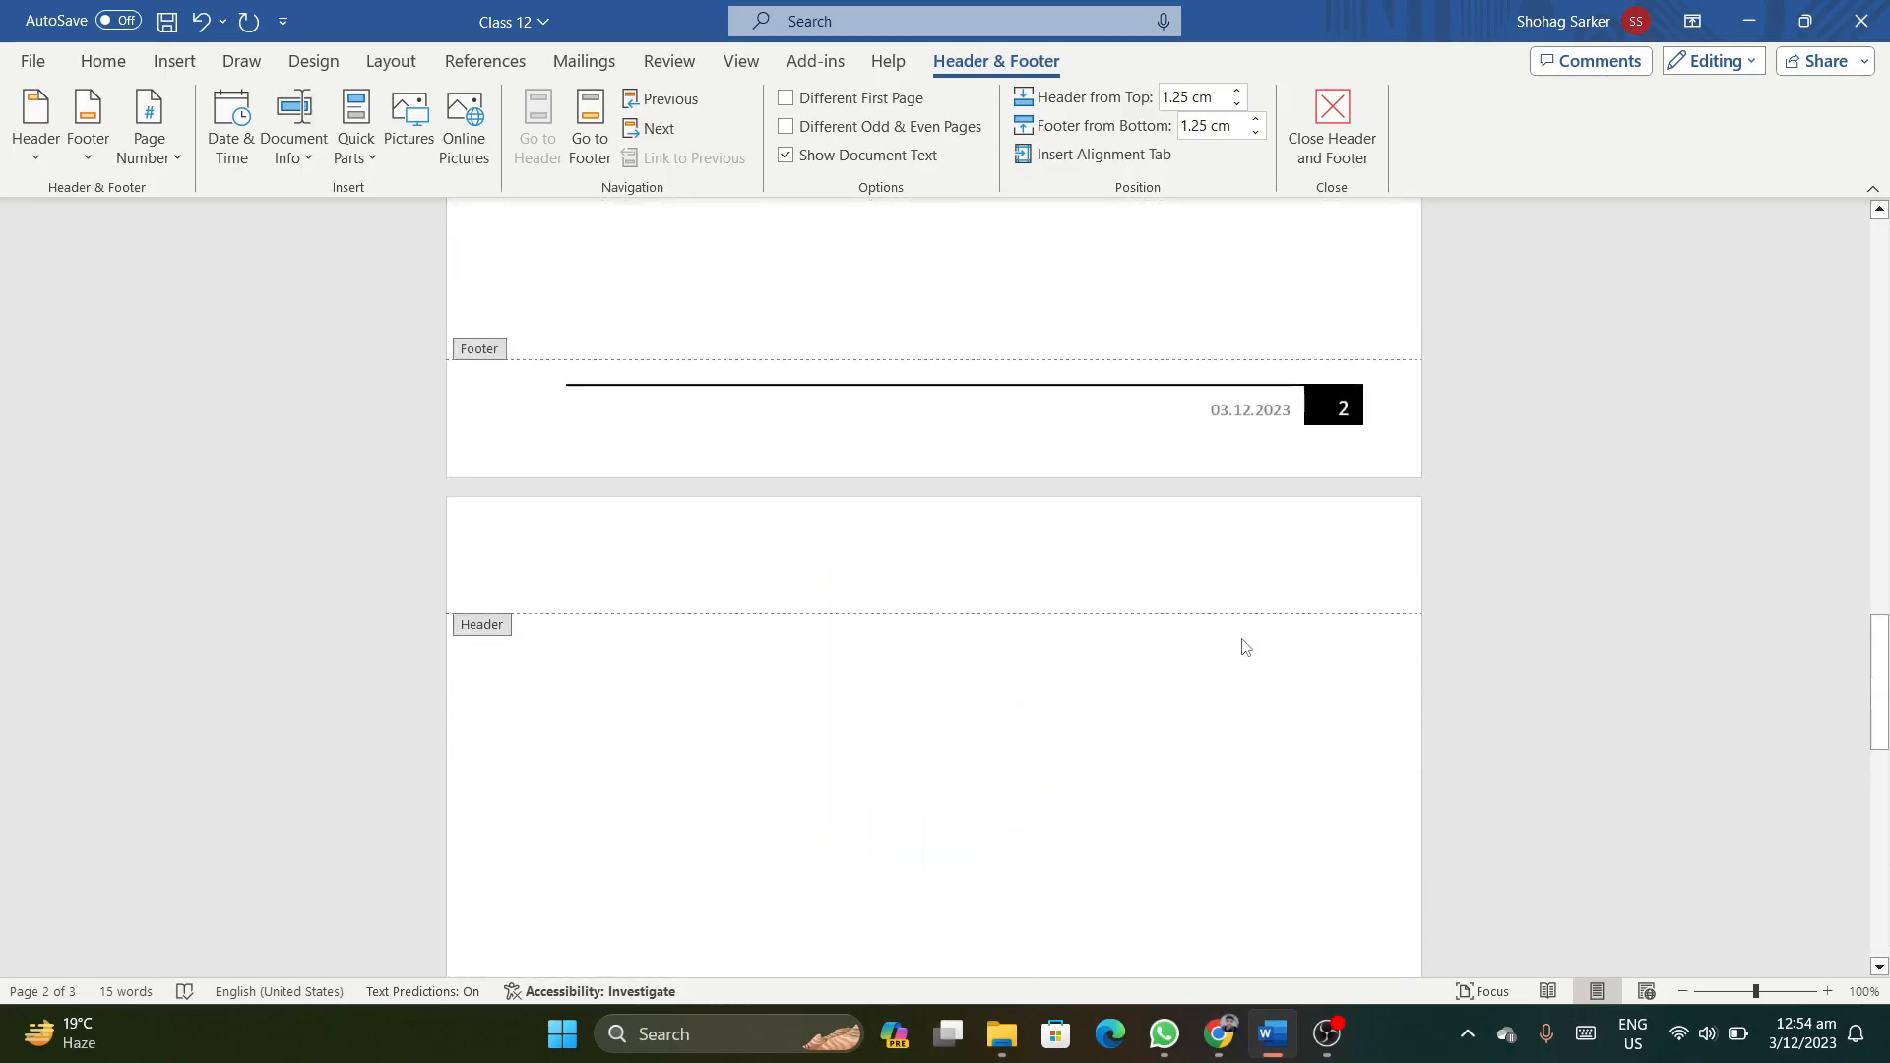
pyautogui.scroll(8, 1242, 645)
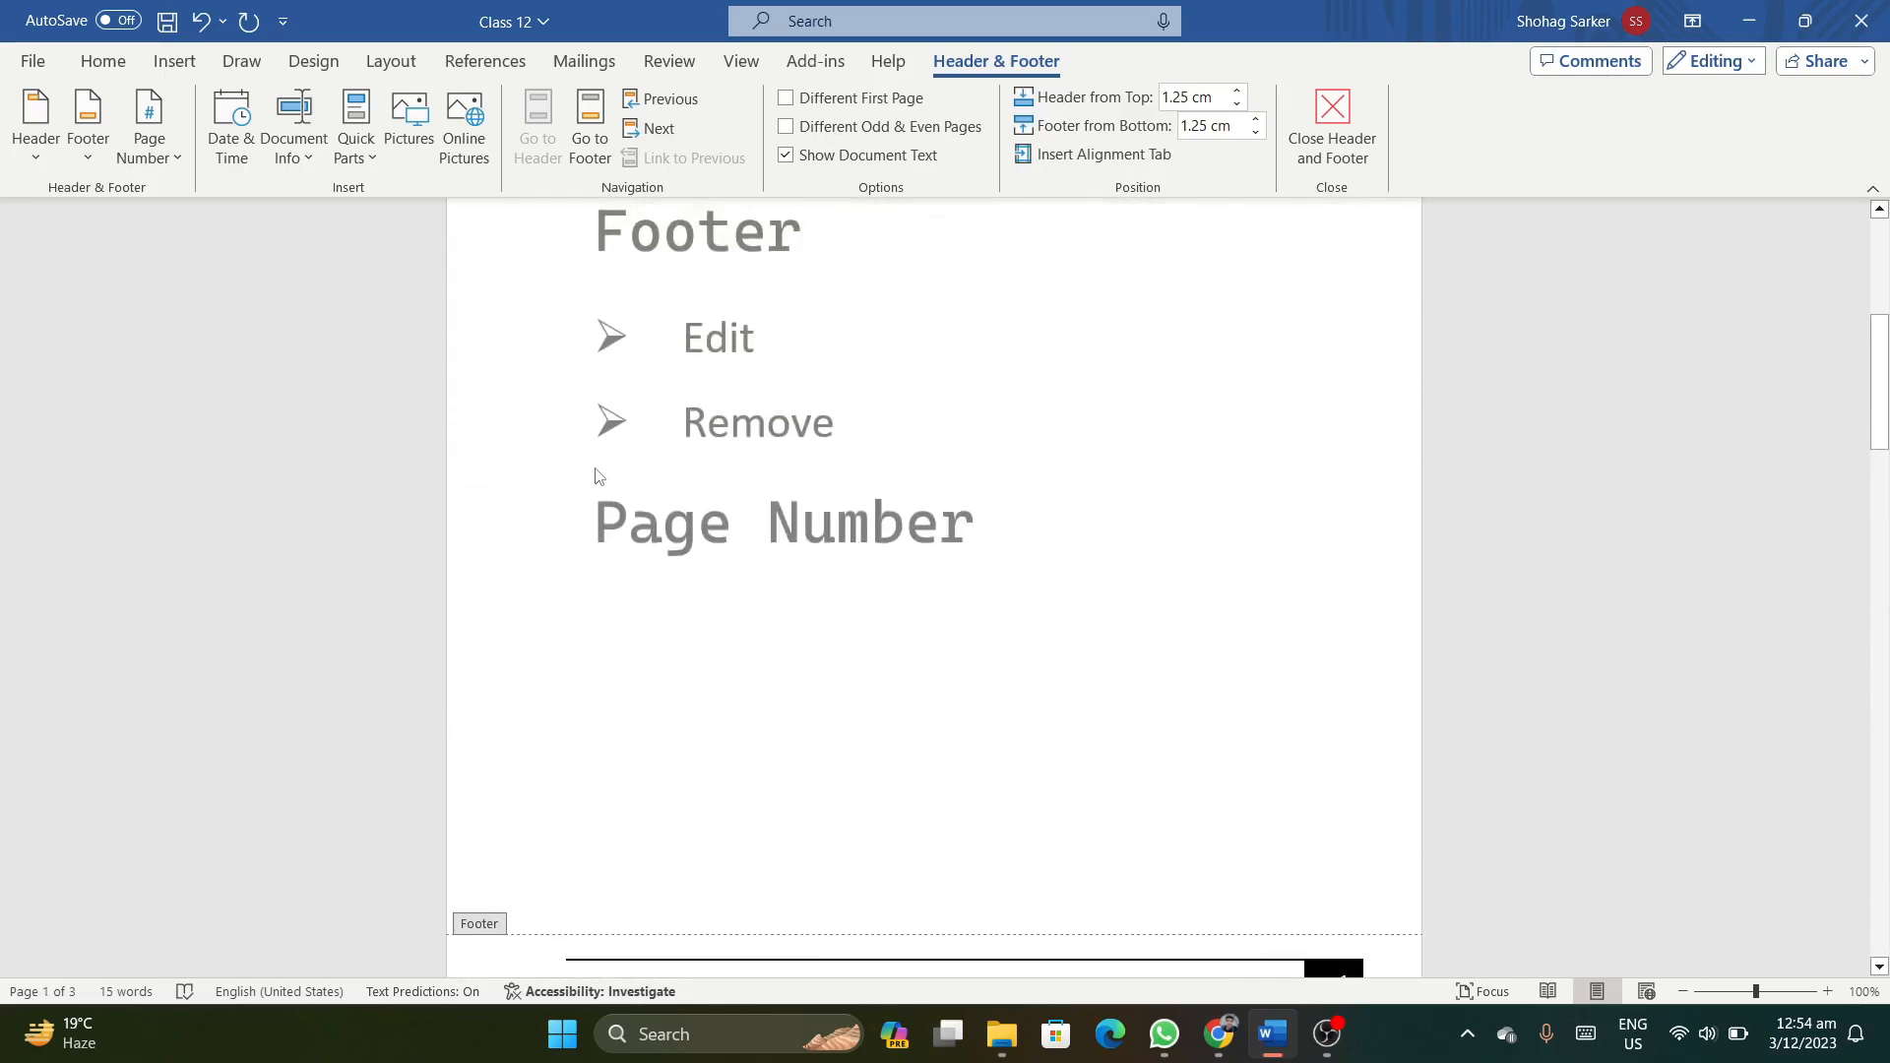
# Replace the ViewMaster footer with the Element footer design from Office.com.
pyautogui.click(88, 126)
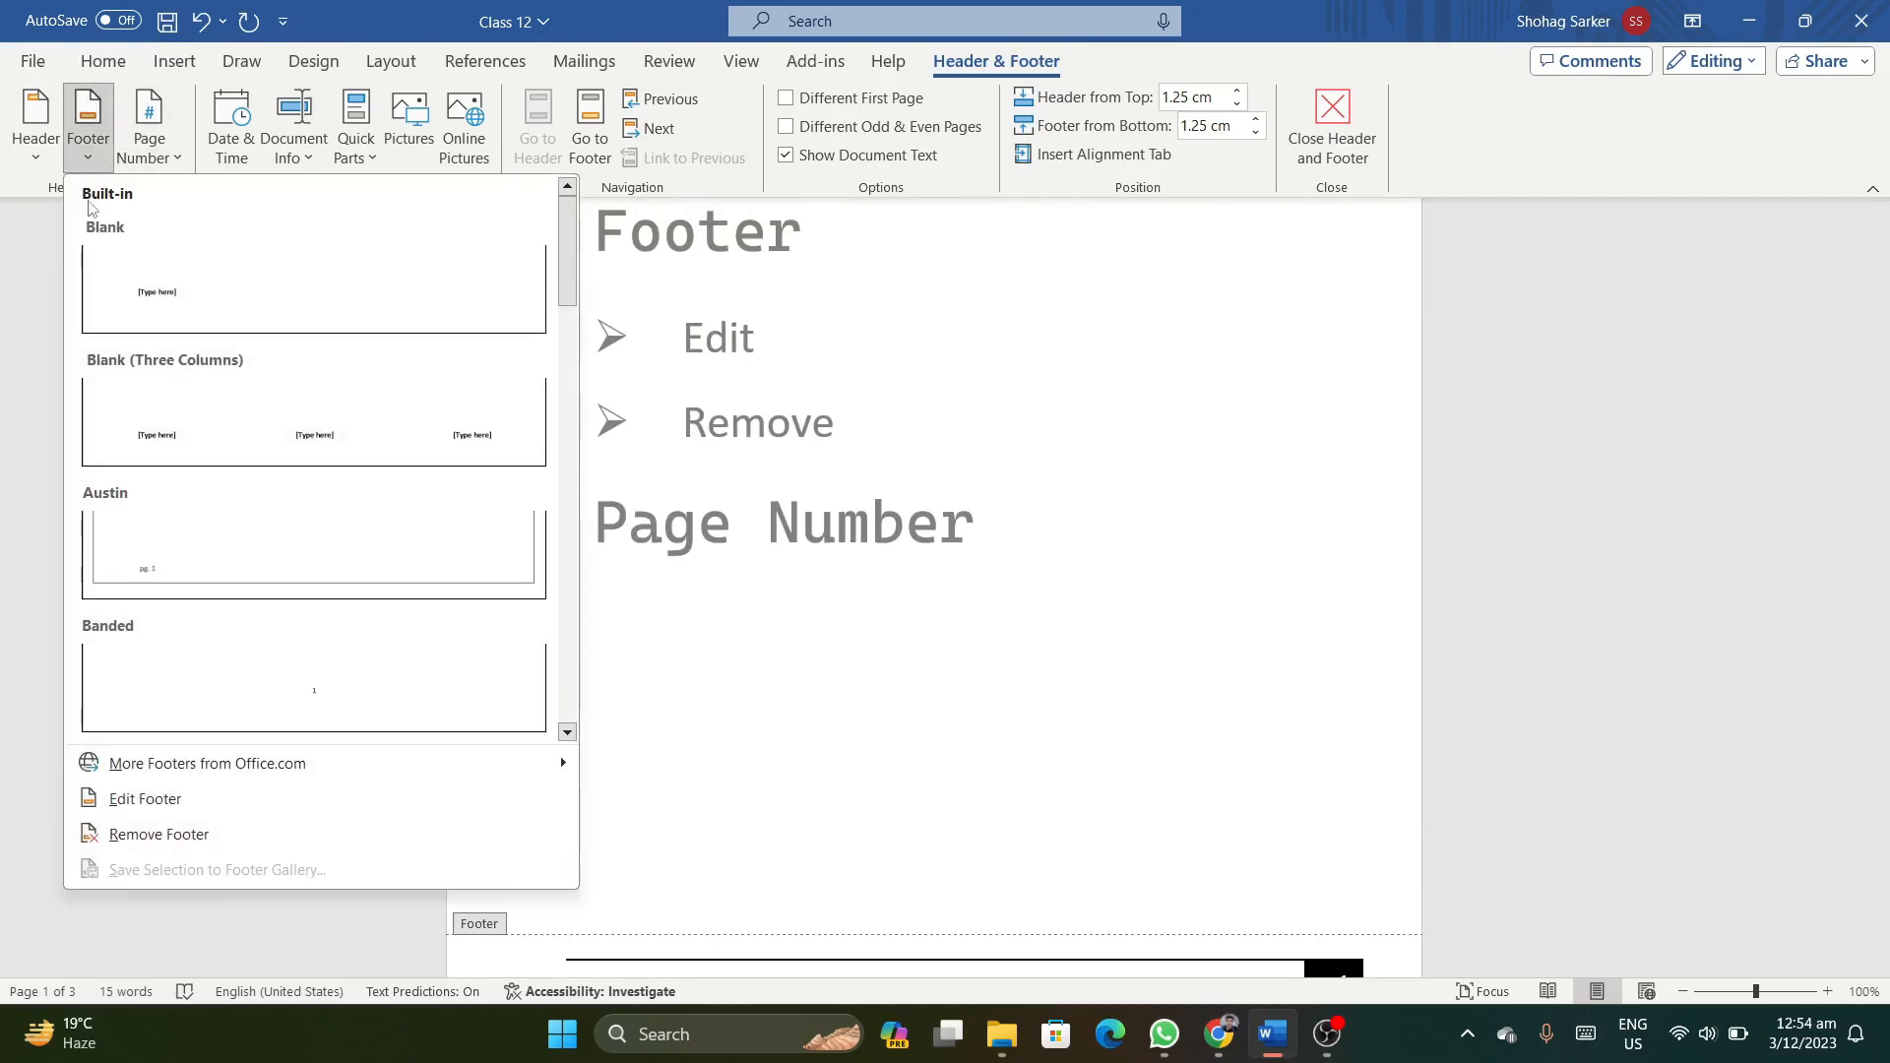
pyautogui.moveTo(559, 758)
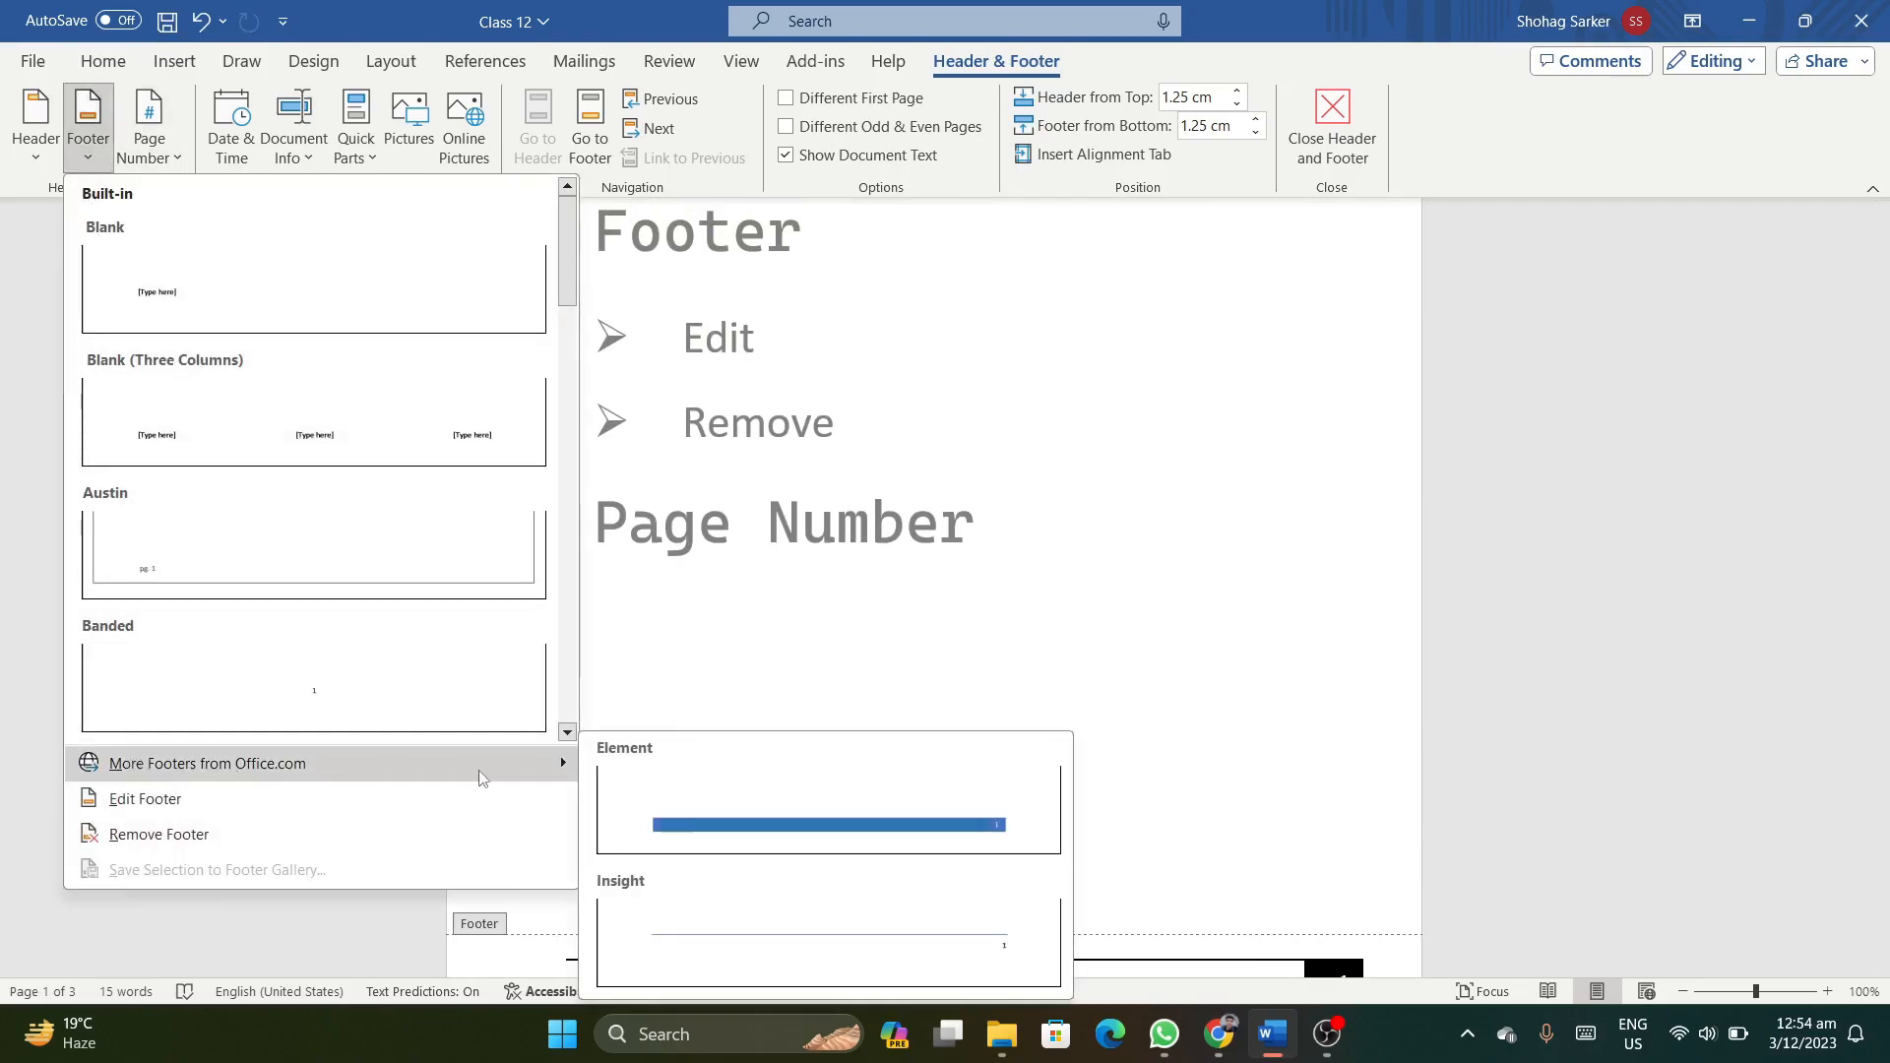
pyautogui.click(669, 802)
pyautogui.scroll(-4, 696, 823)
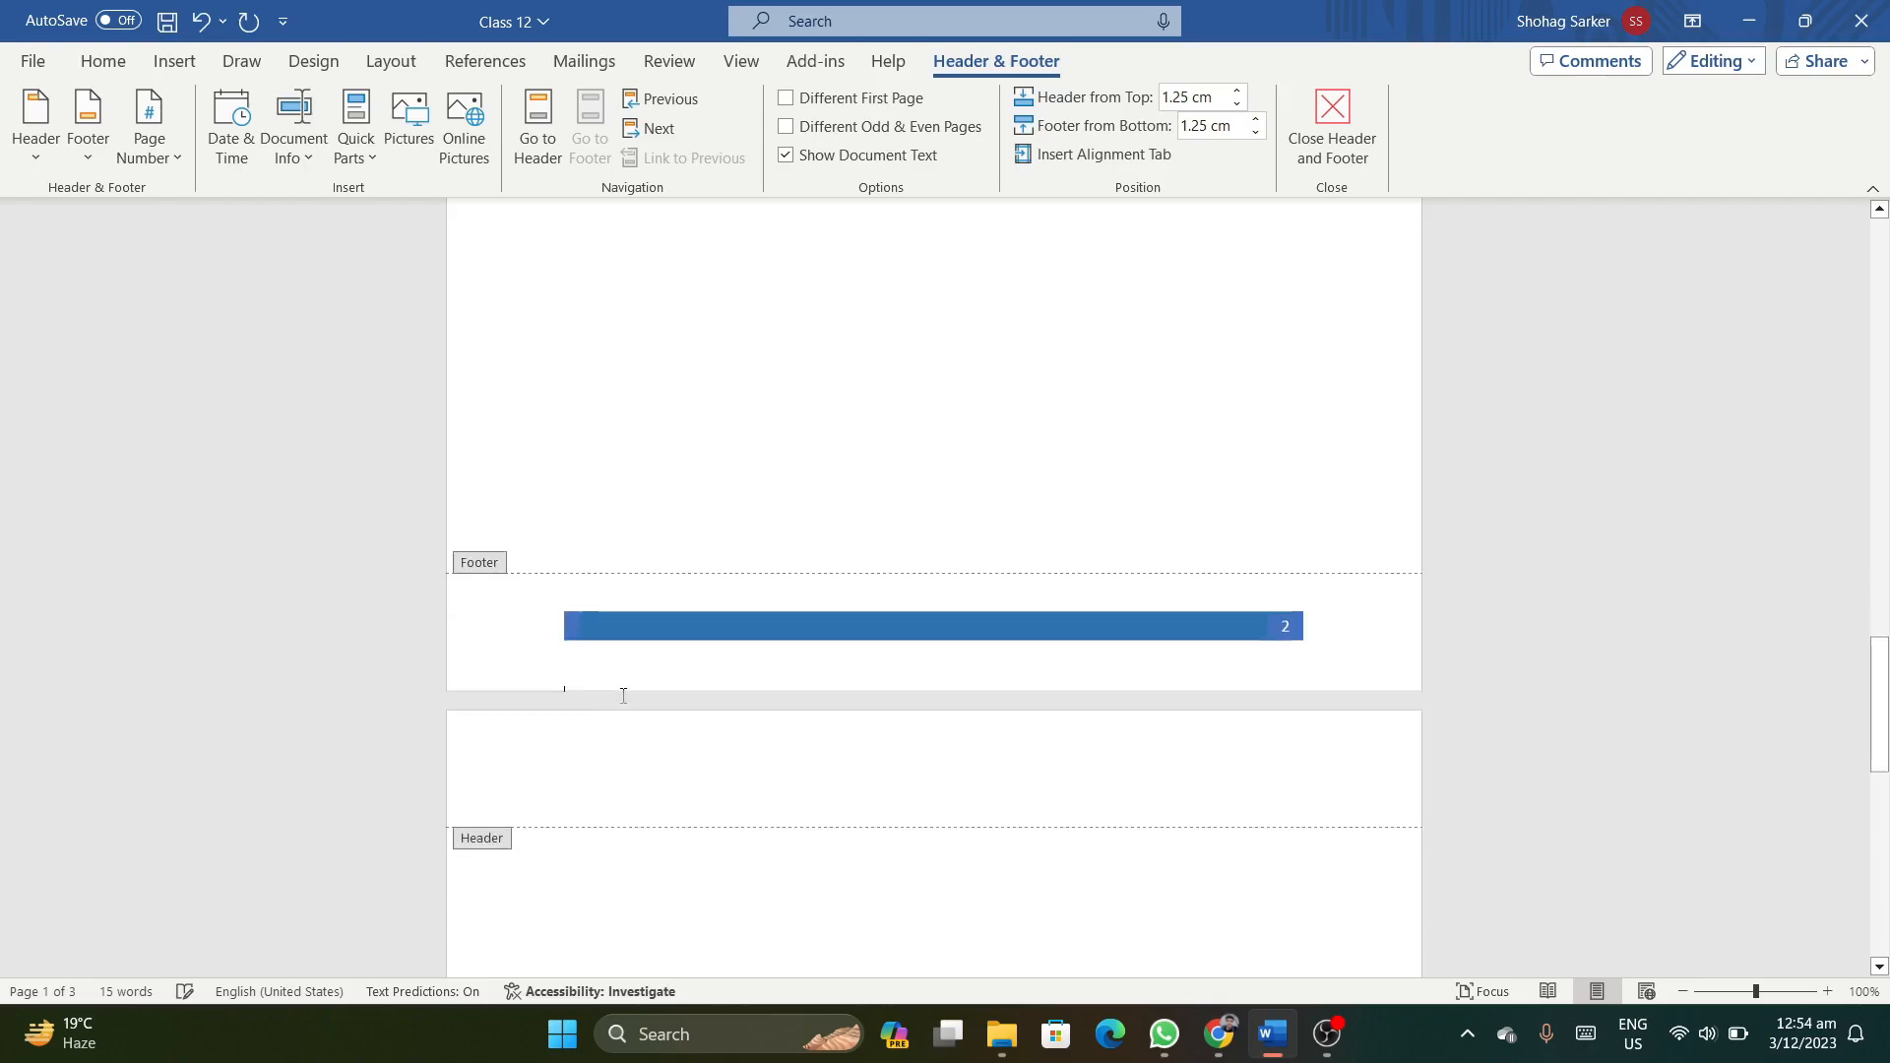
pyautogui.click(962, 597)
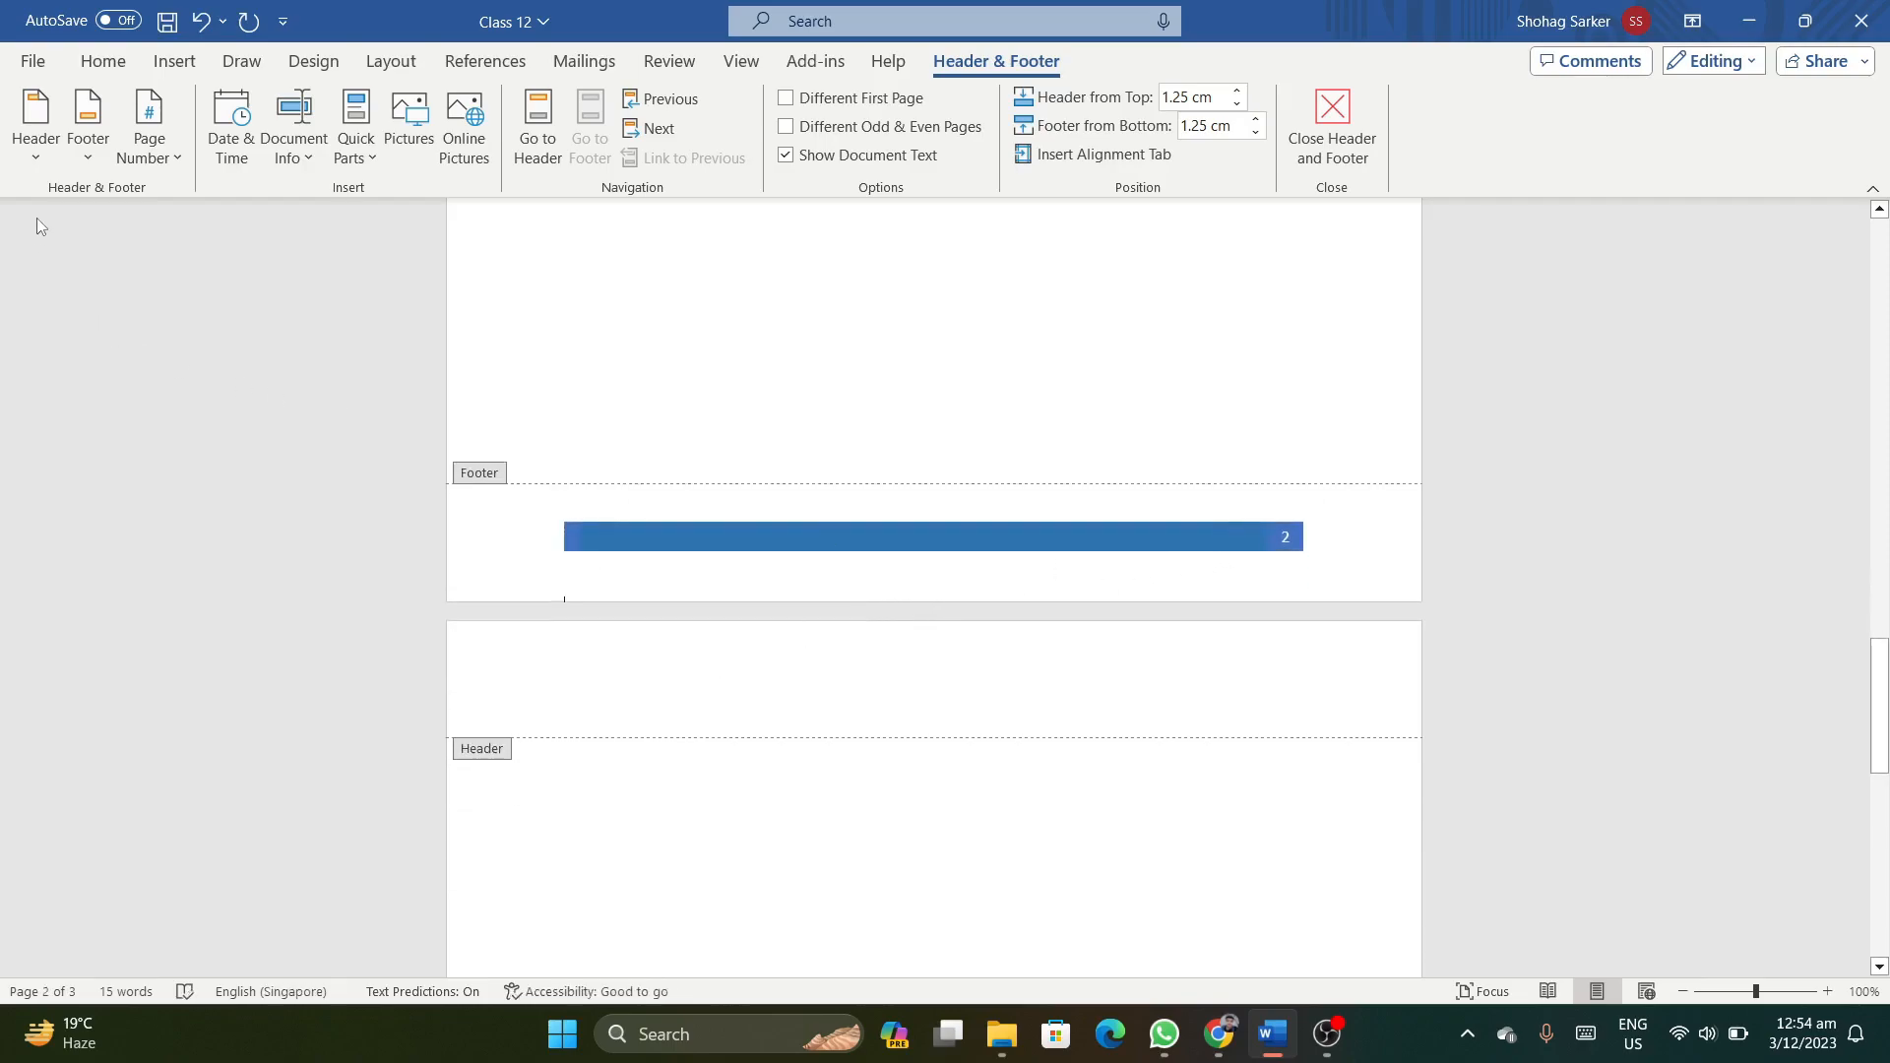
# Edit the Element footer, select its blue banner and set its text wrapping to Tight.
pyautogui.click(88, 123)
pyautogui.moveTo(169, 766)
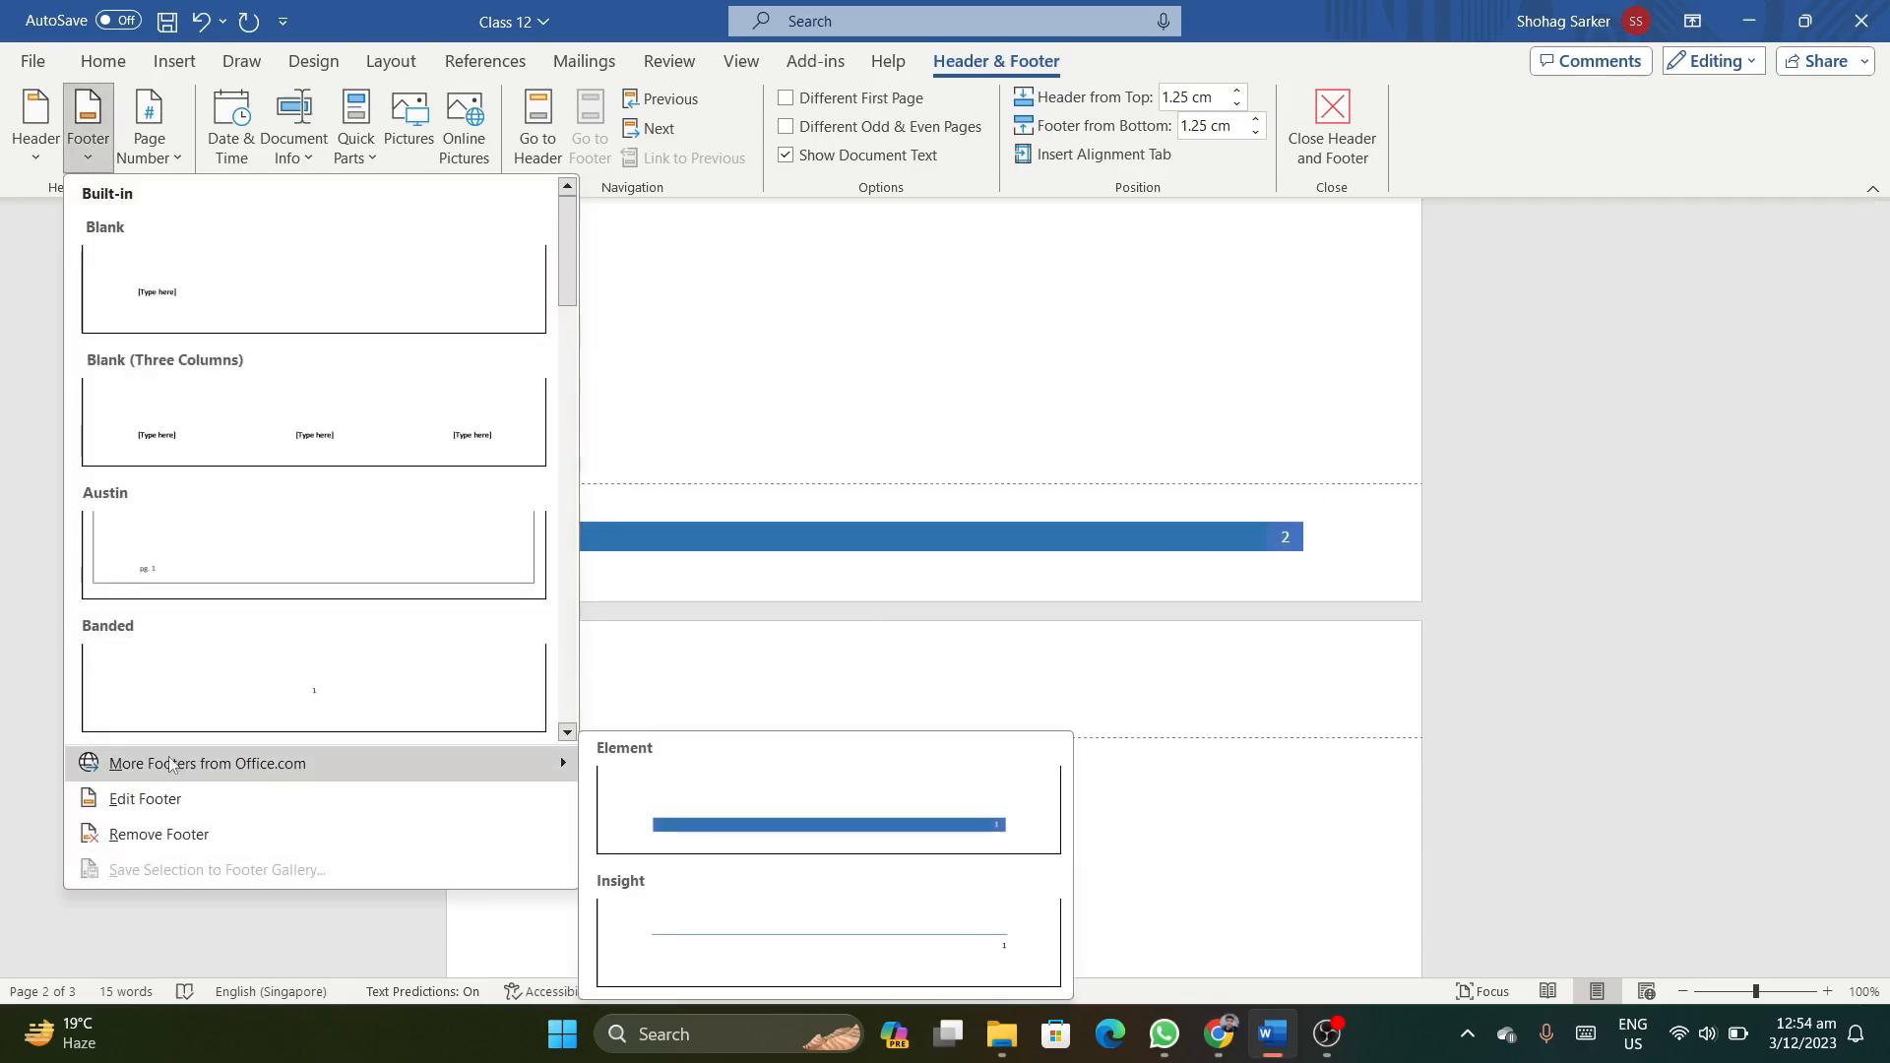
pyautogui.click(164, 805)
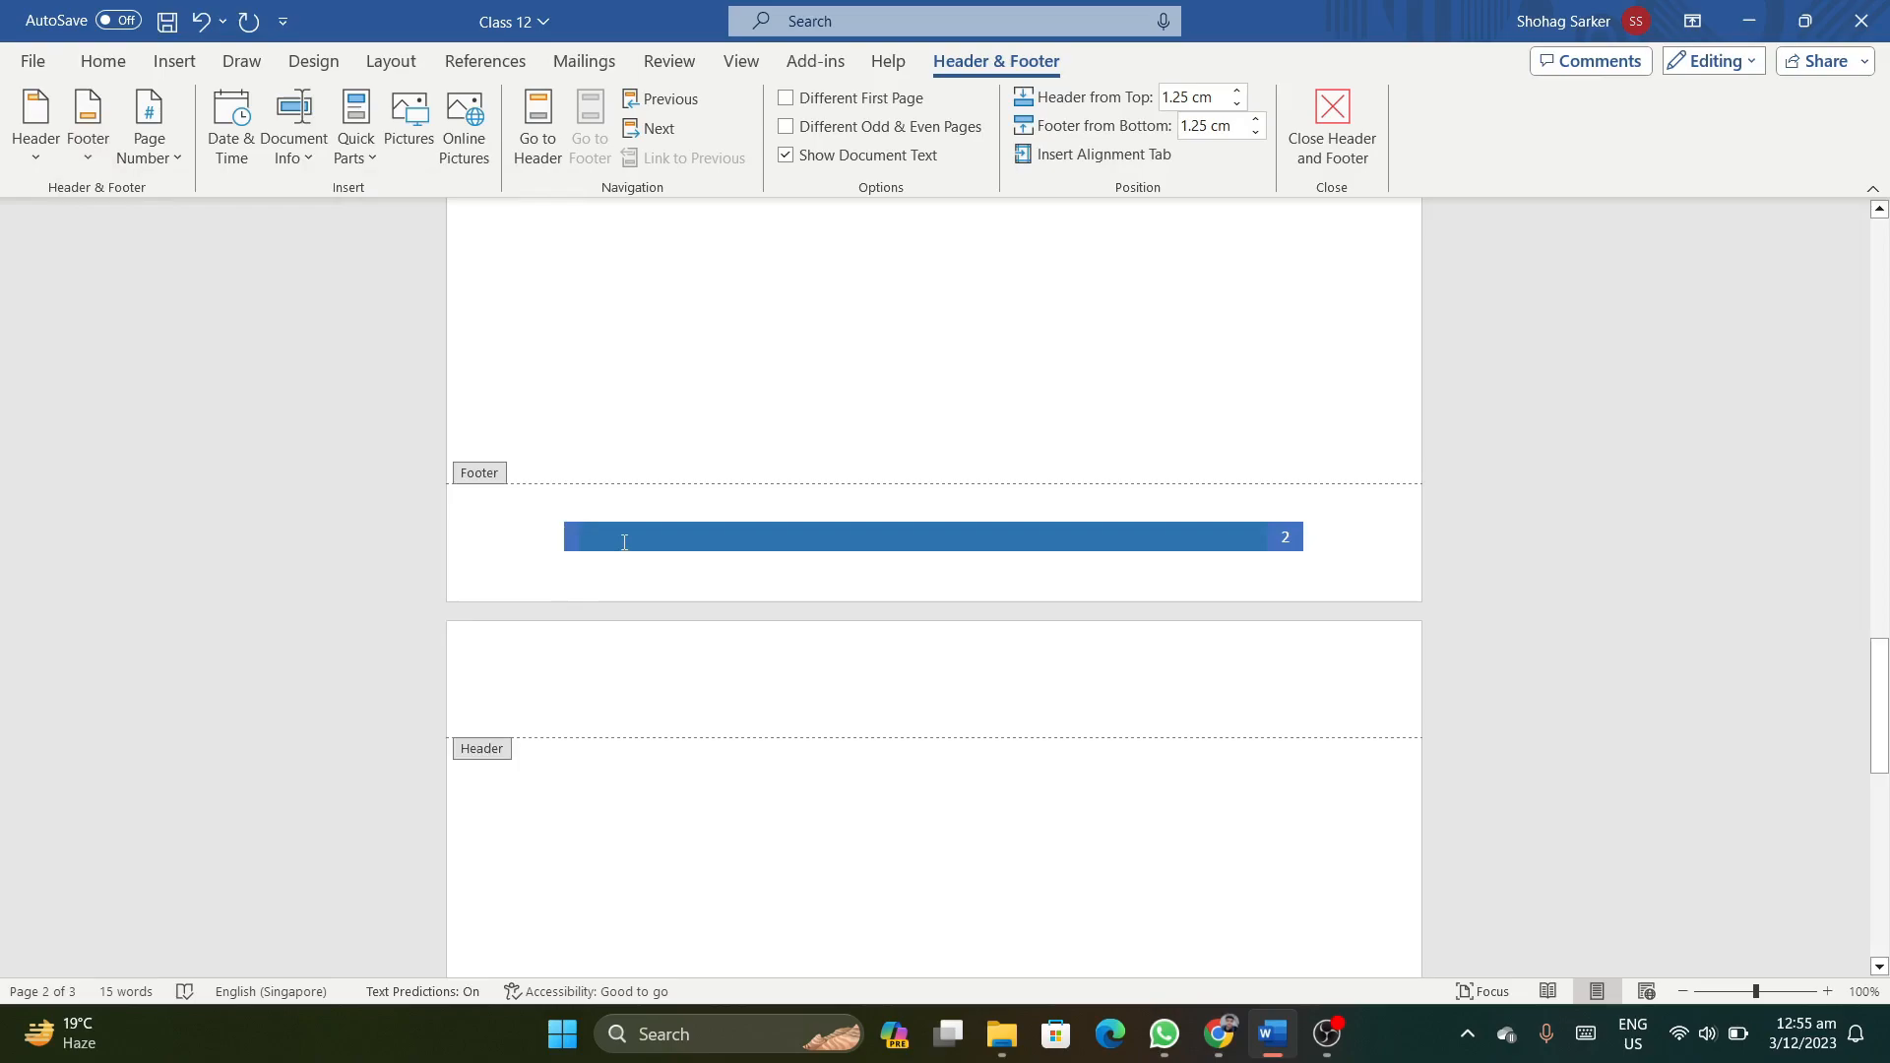
pyautogui.click(702, 534)
pyautogui.click(1336, 537)
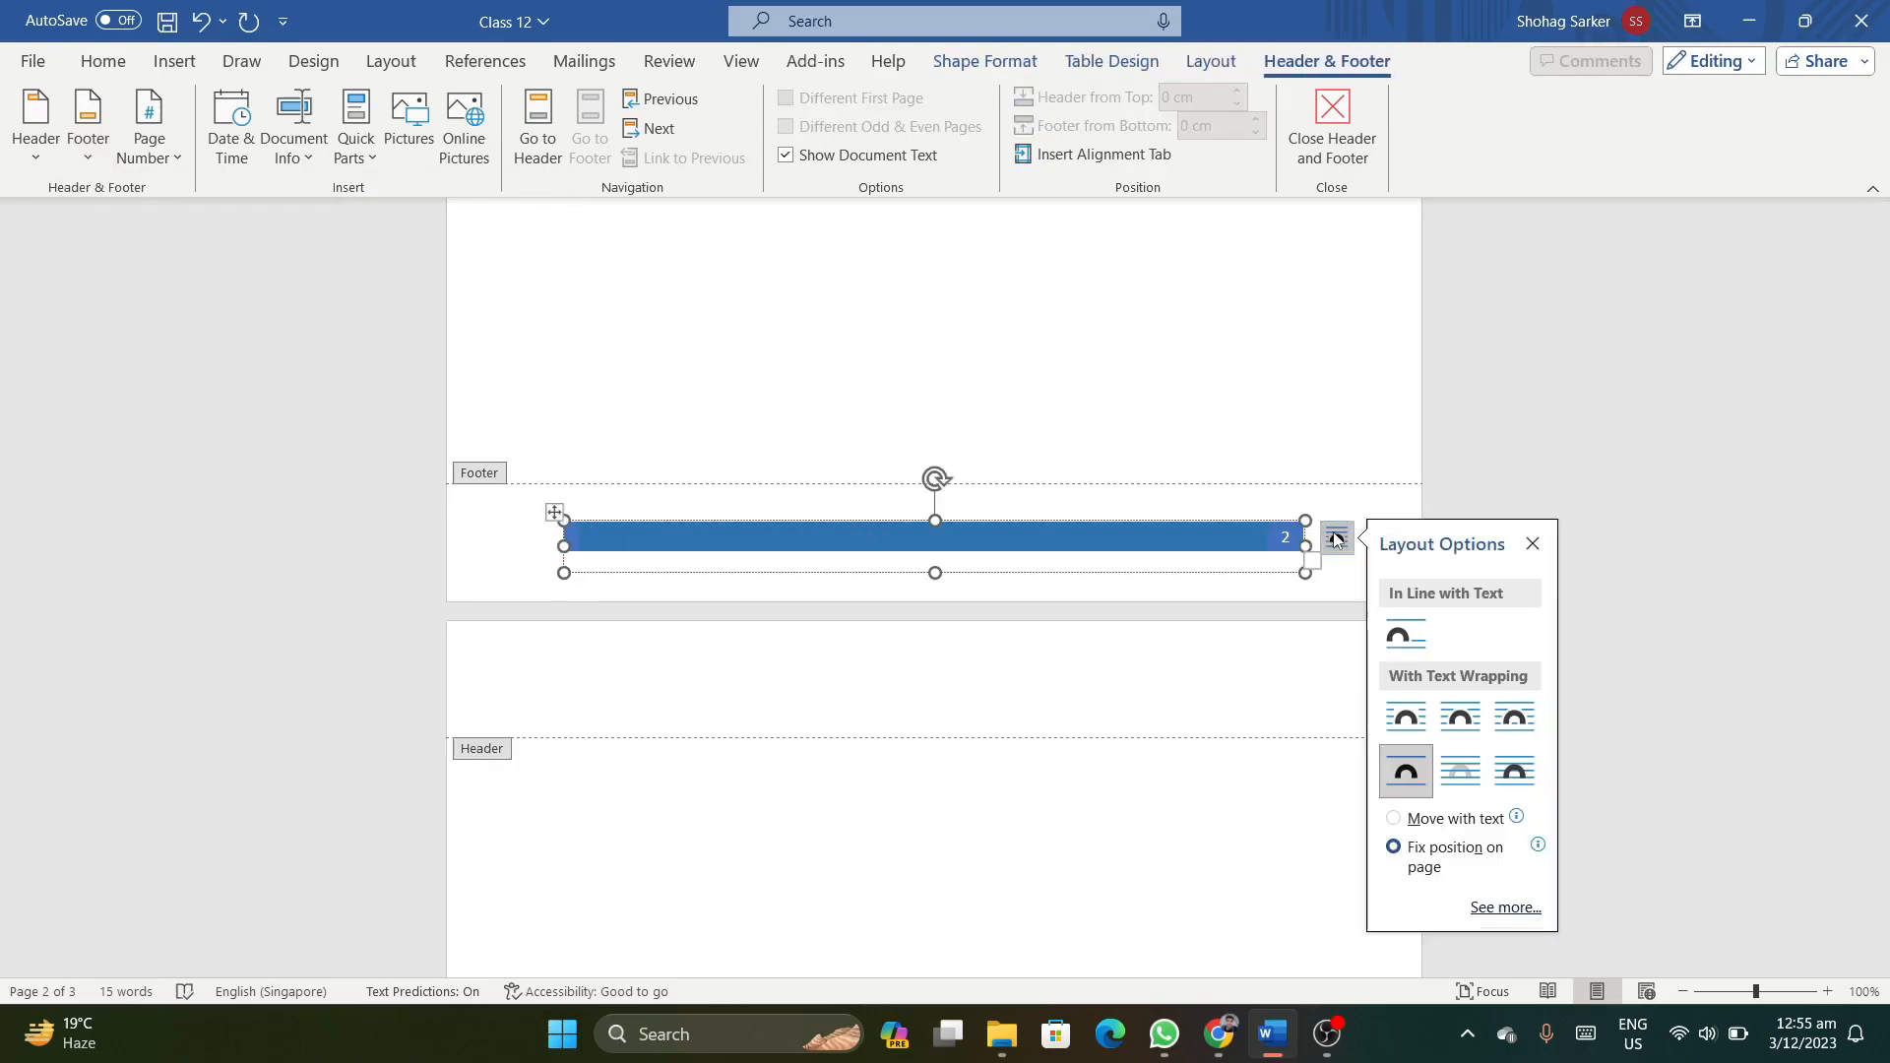
pyautogui.click(1470, 724)
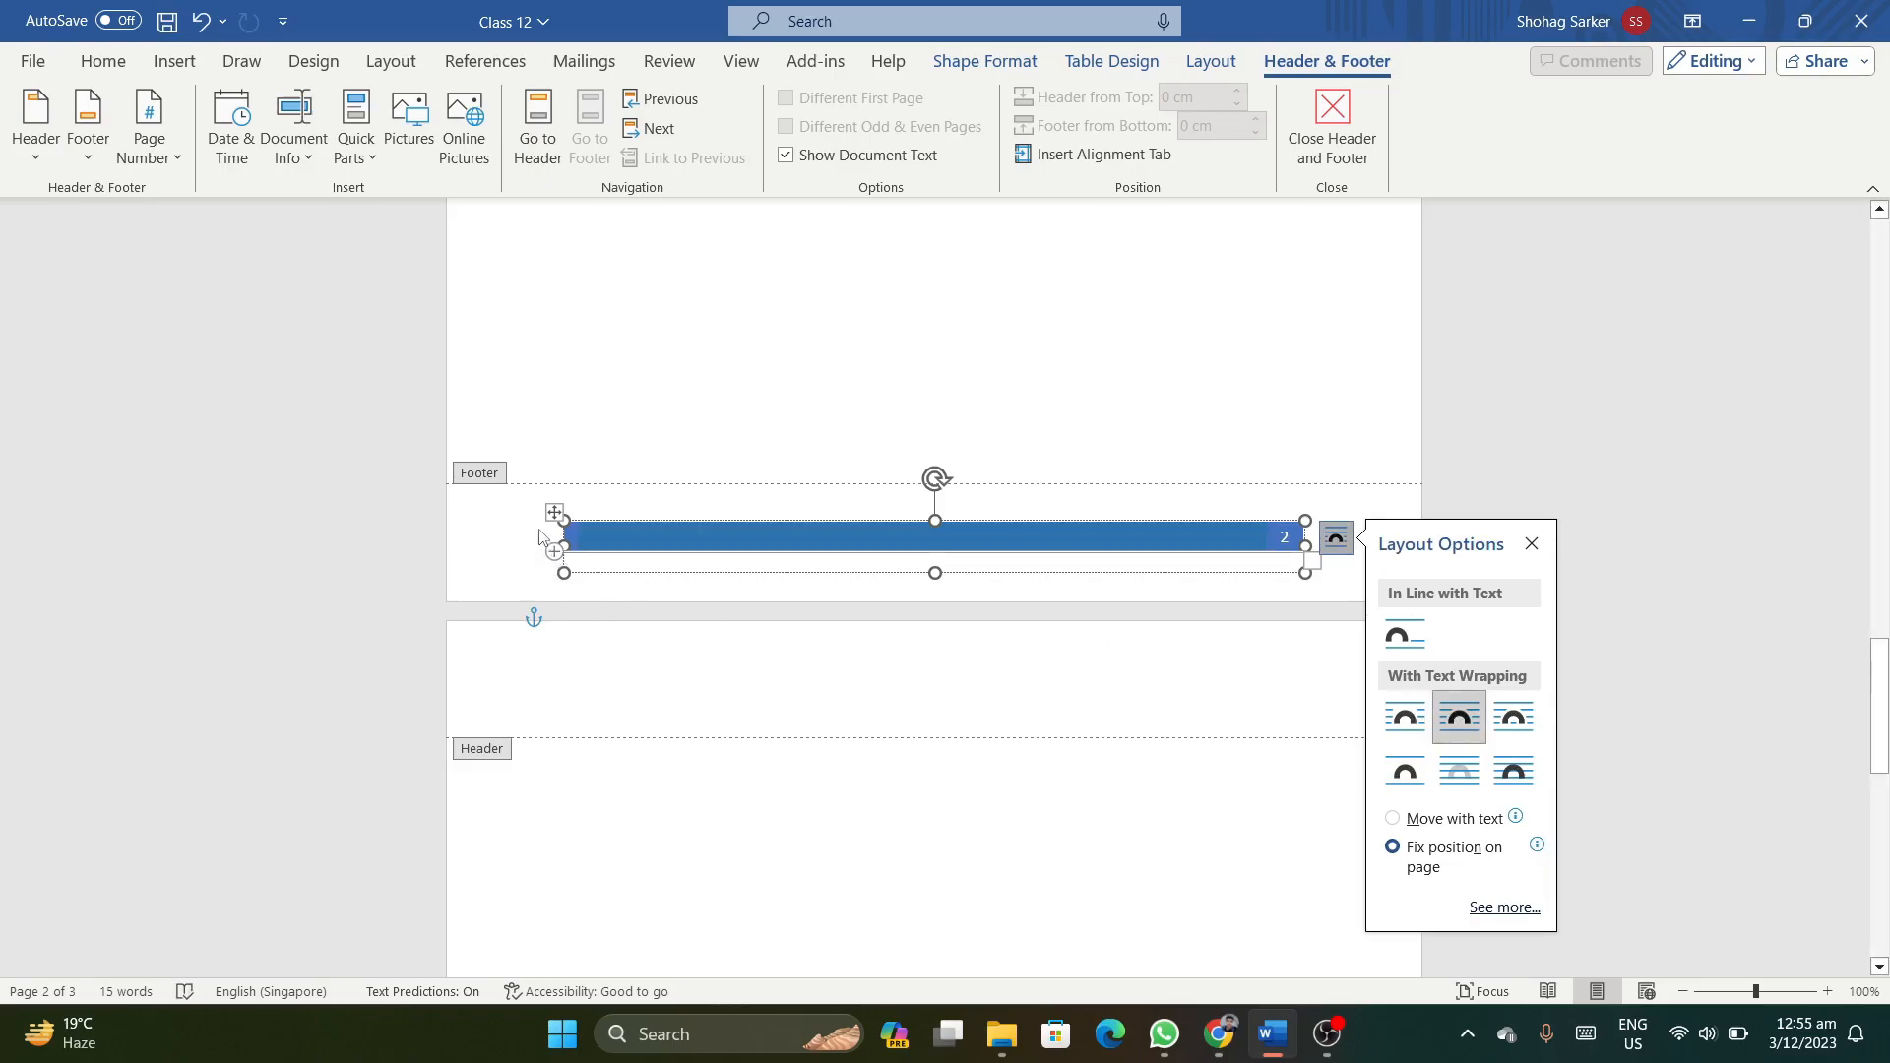
# Move the Element footer's blue banner down towards the page's lower-left corner, remove the footer and return to the first page's body text.
pyautogui.moveTo(554, 510); pyautogui.dragTo(500, 519)
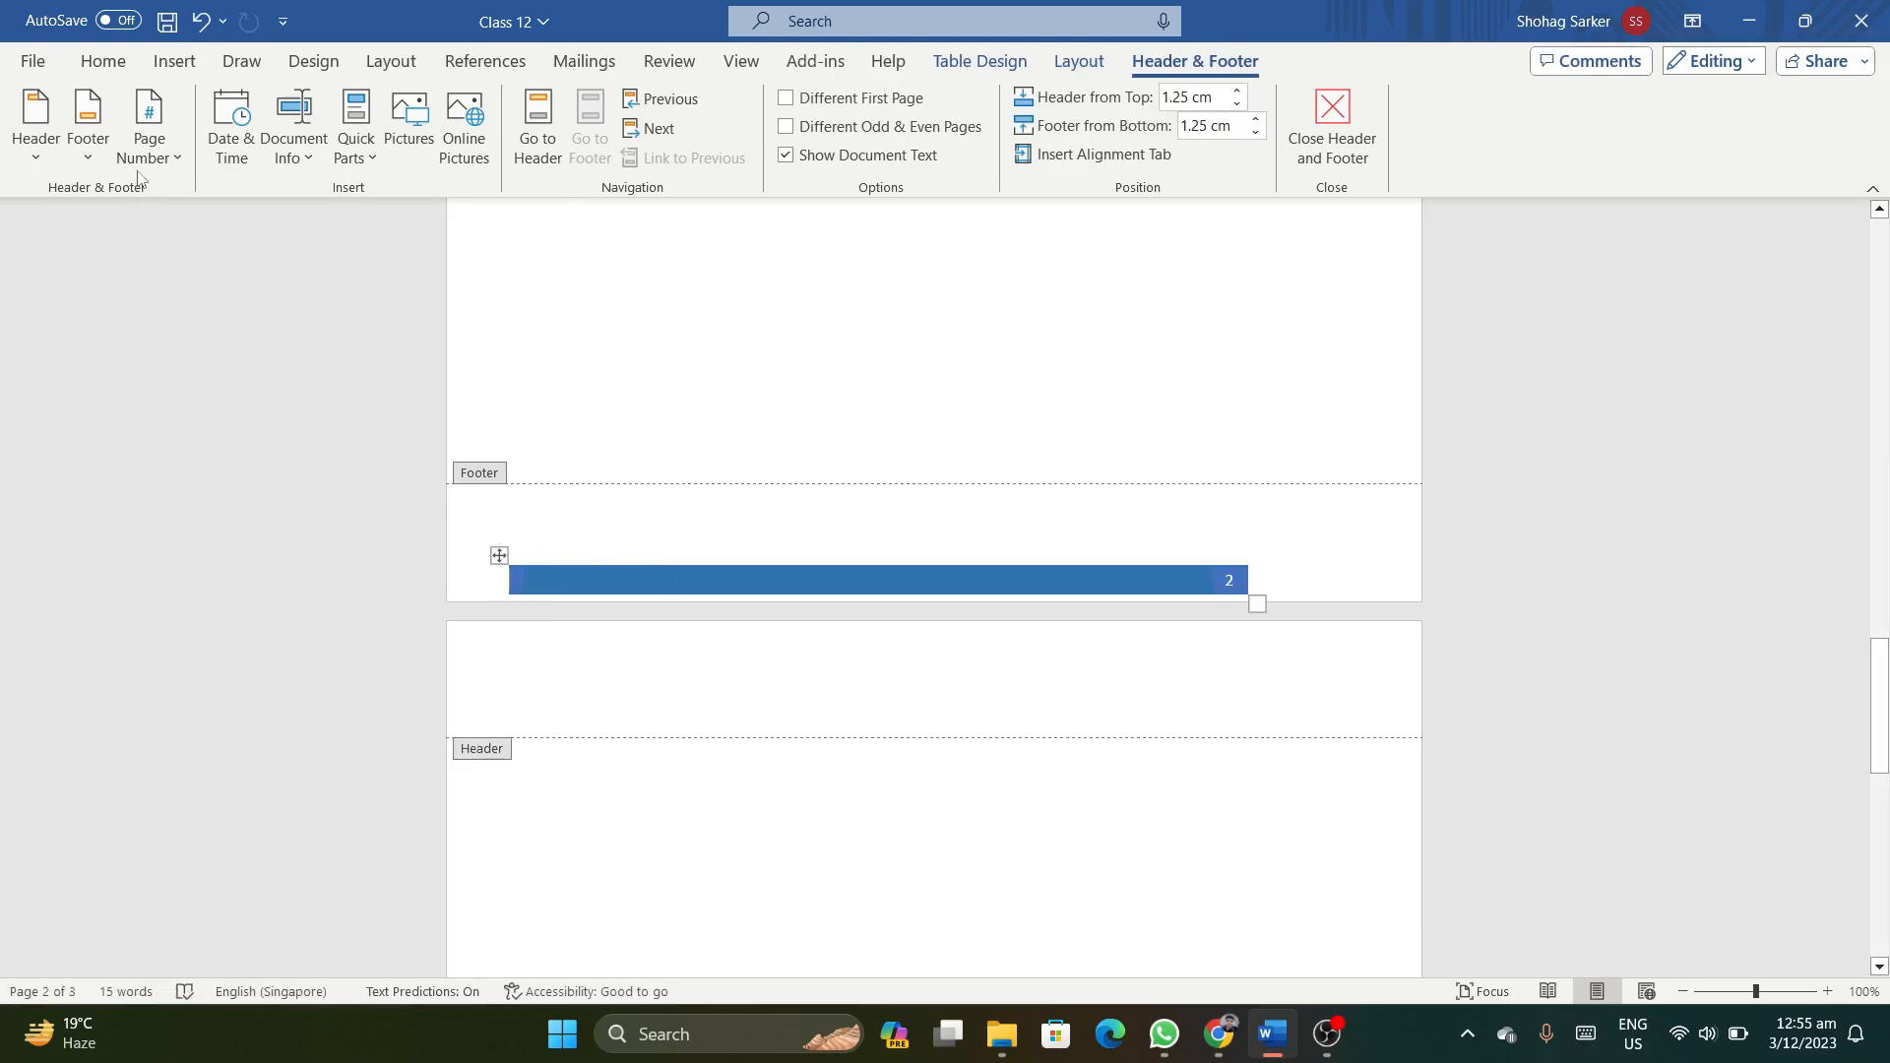
pyautogui.click(87, 157)
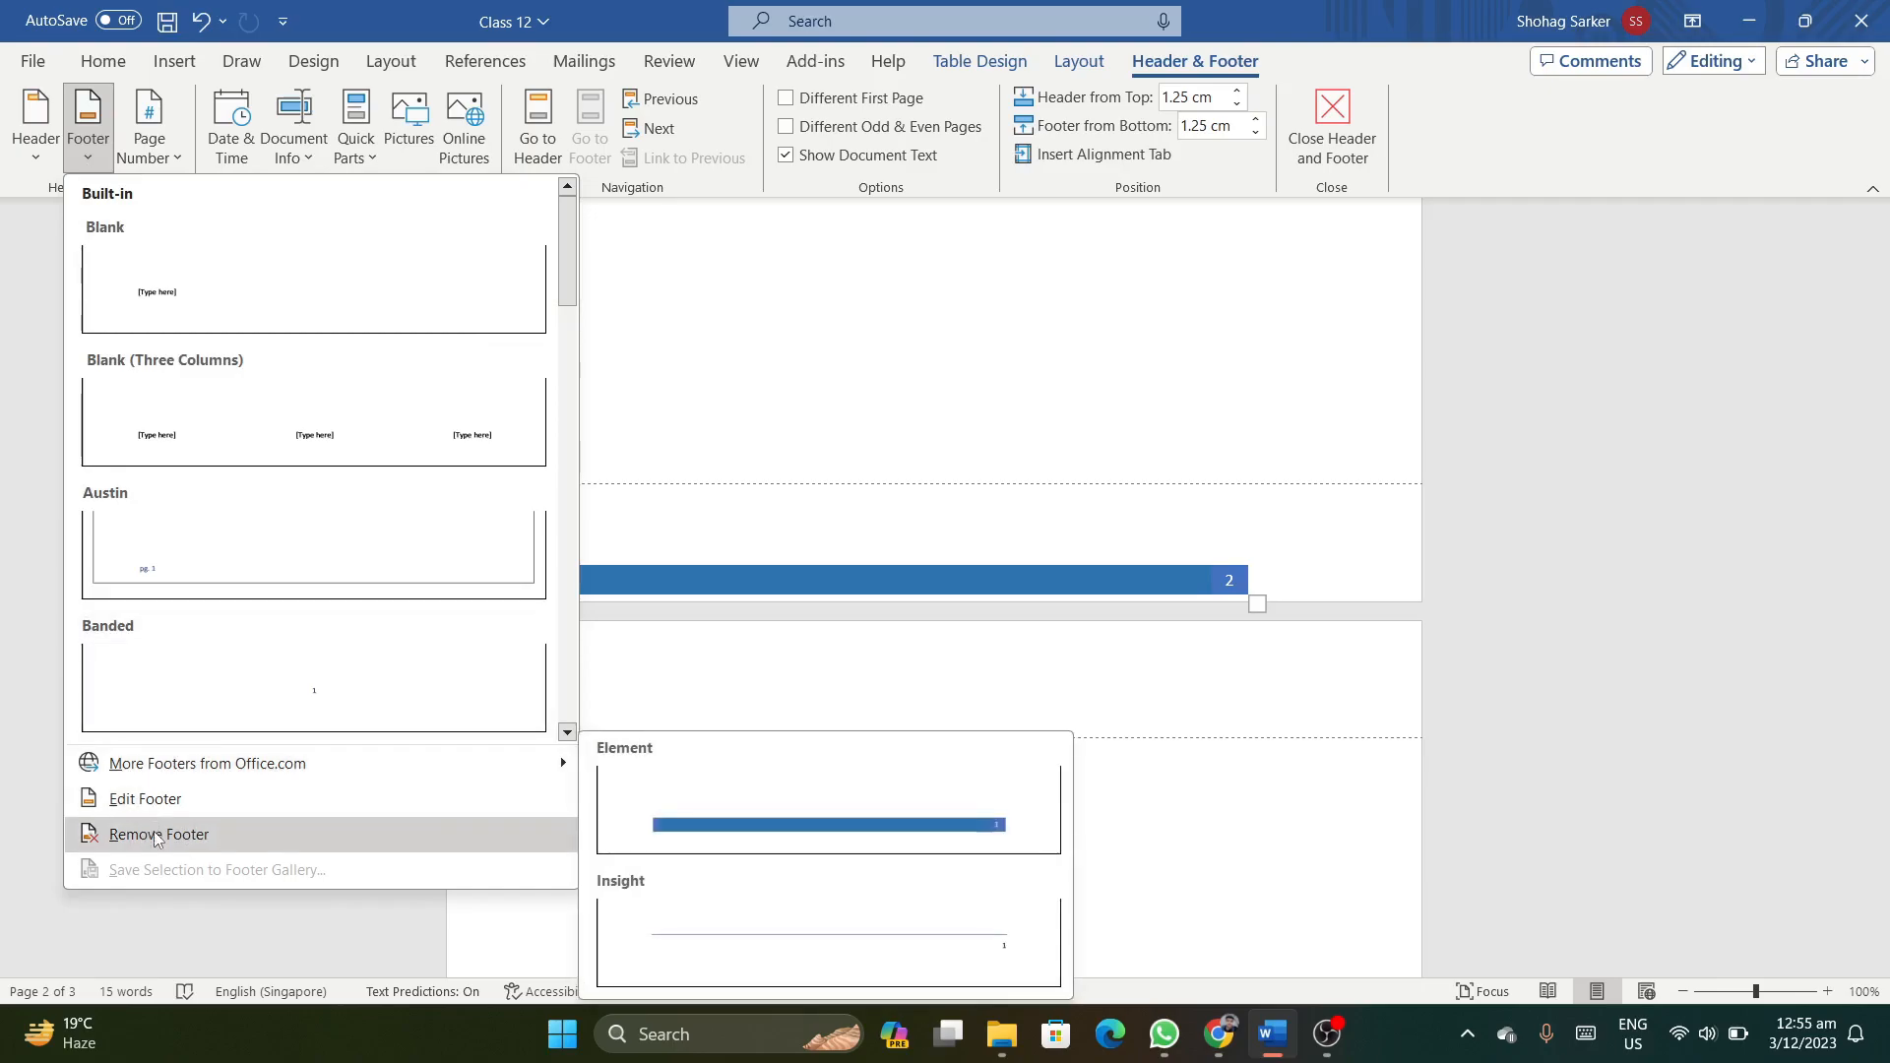
pyautogui.click(153, 834)
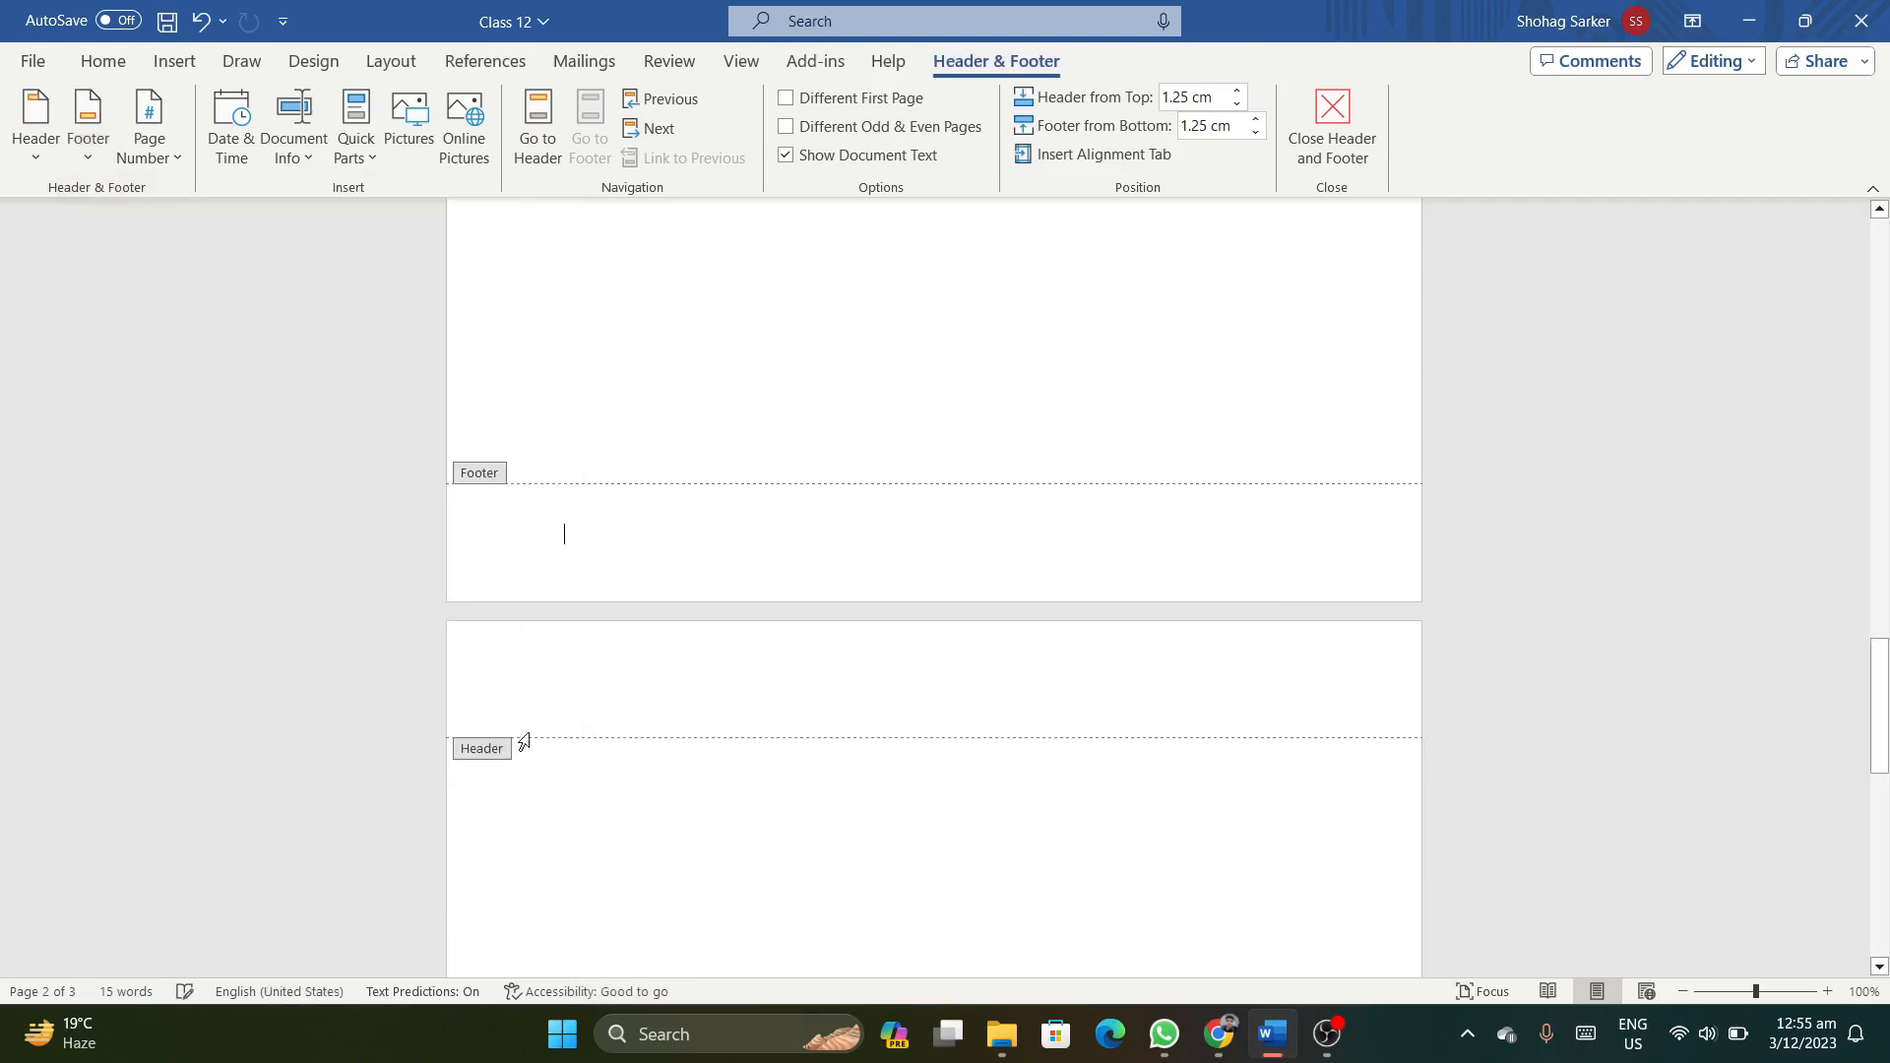
pyautogui.scroll(2, 724, 691)
pyautogui.scroll(15, 723, 694)
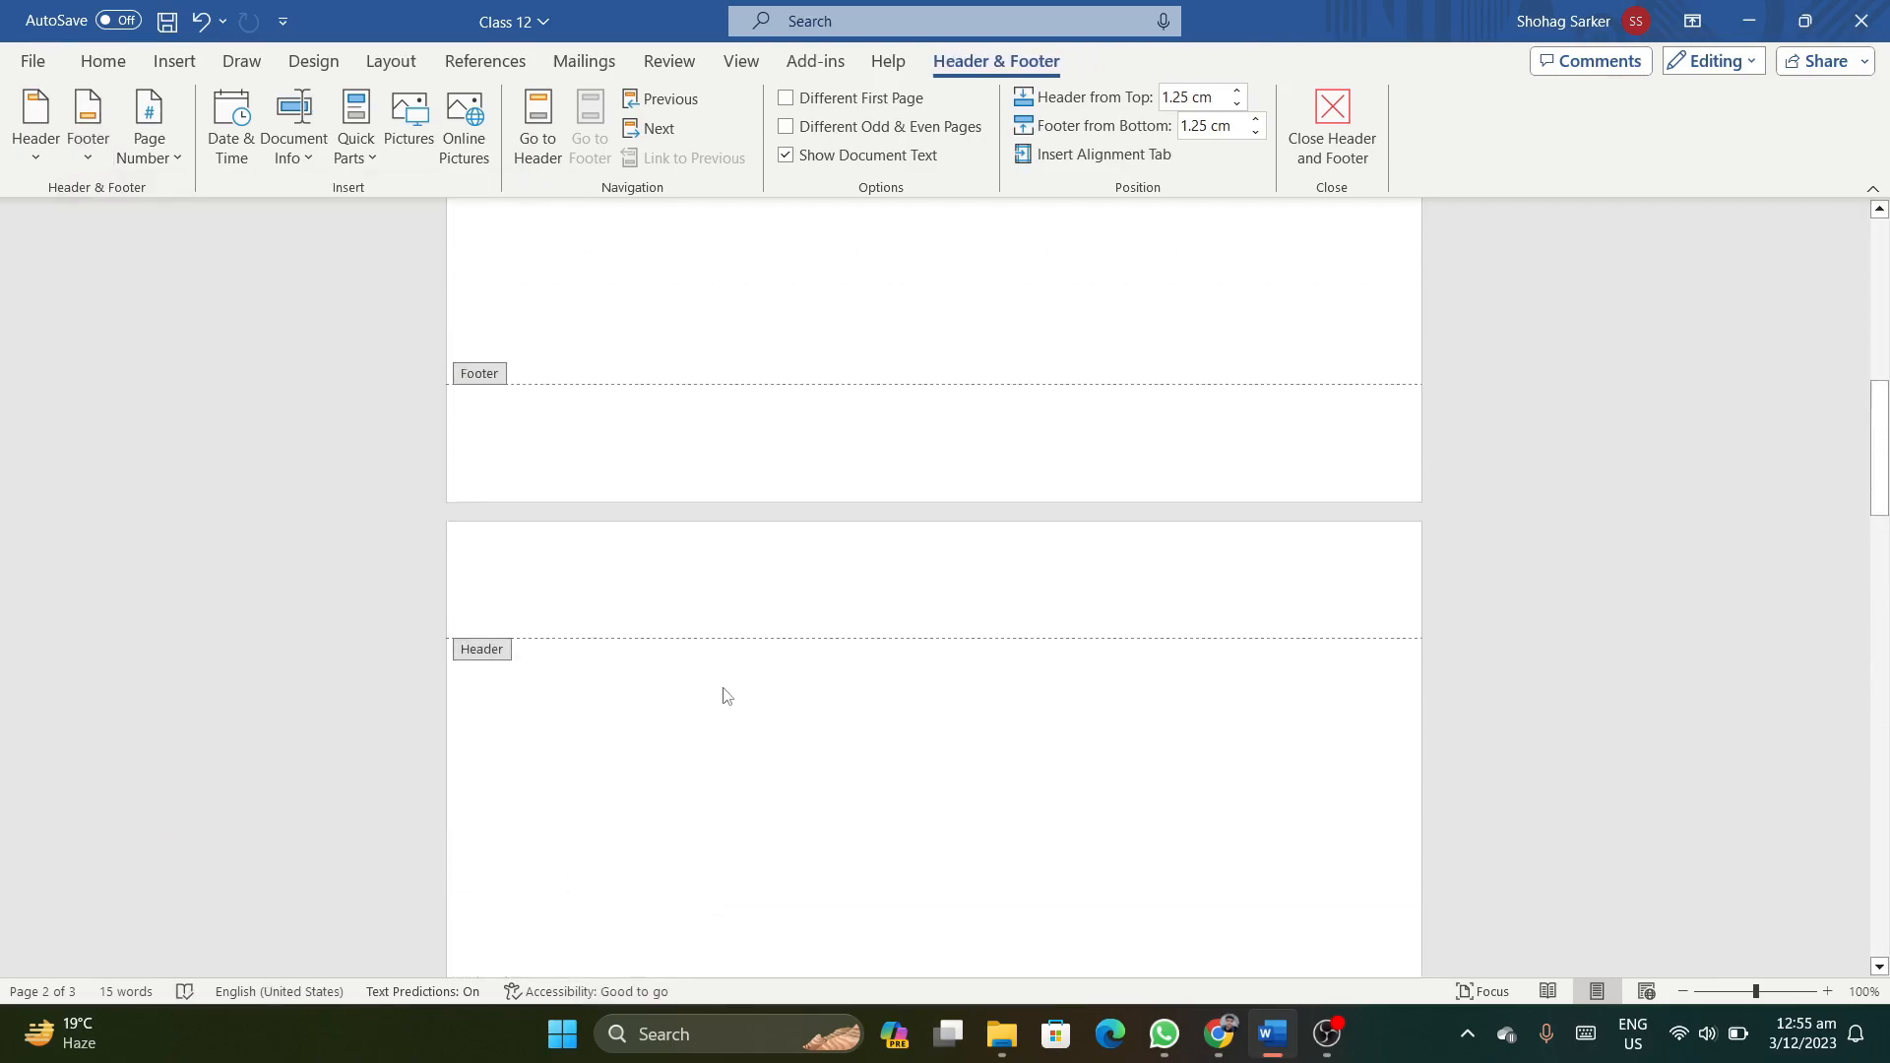
pyautogui.scroll(1, 723, 694)
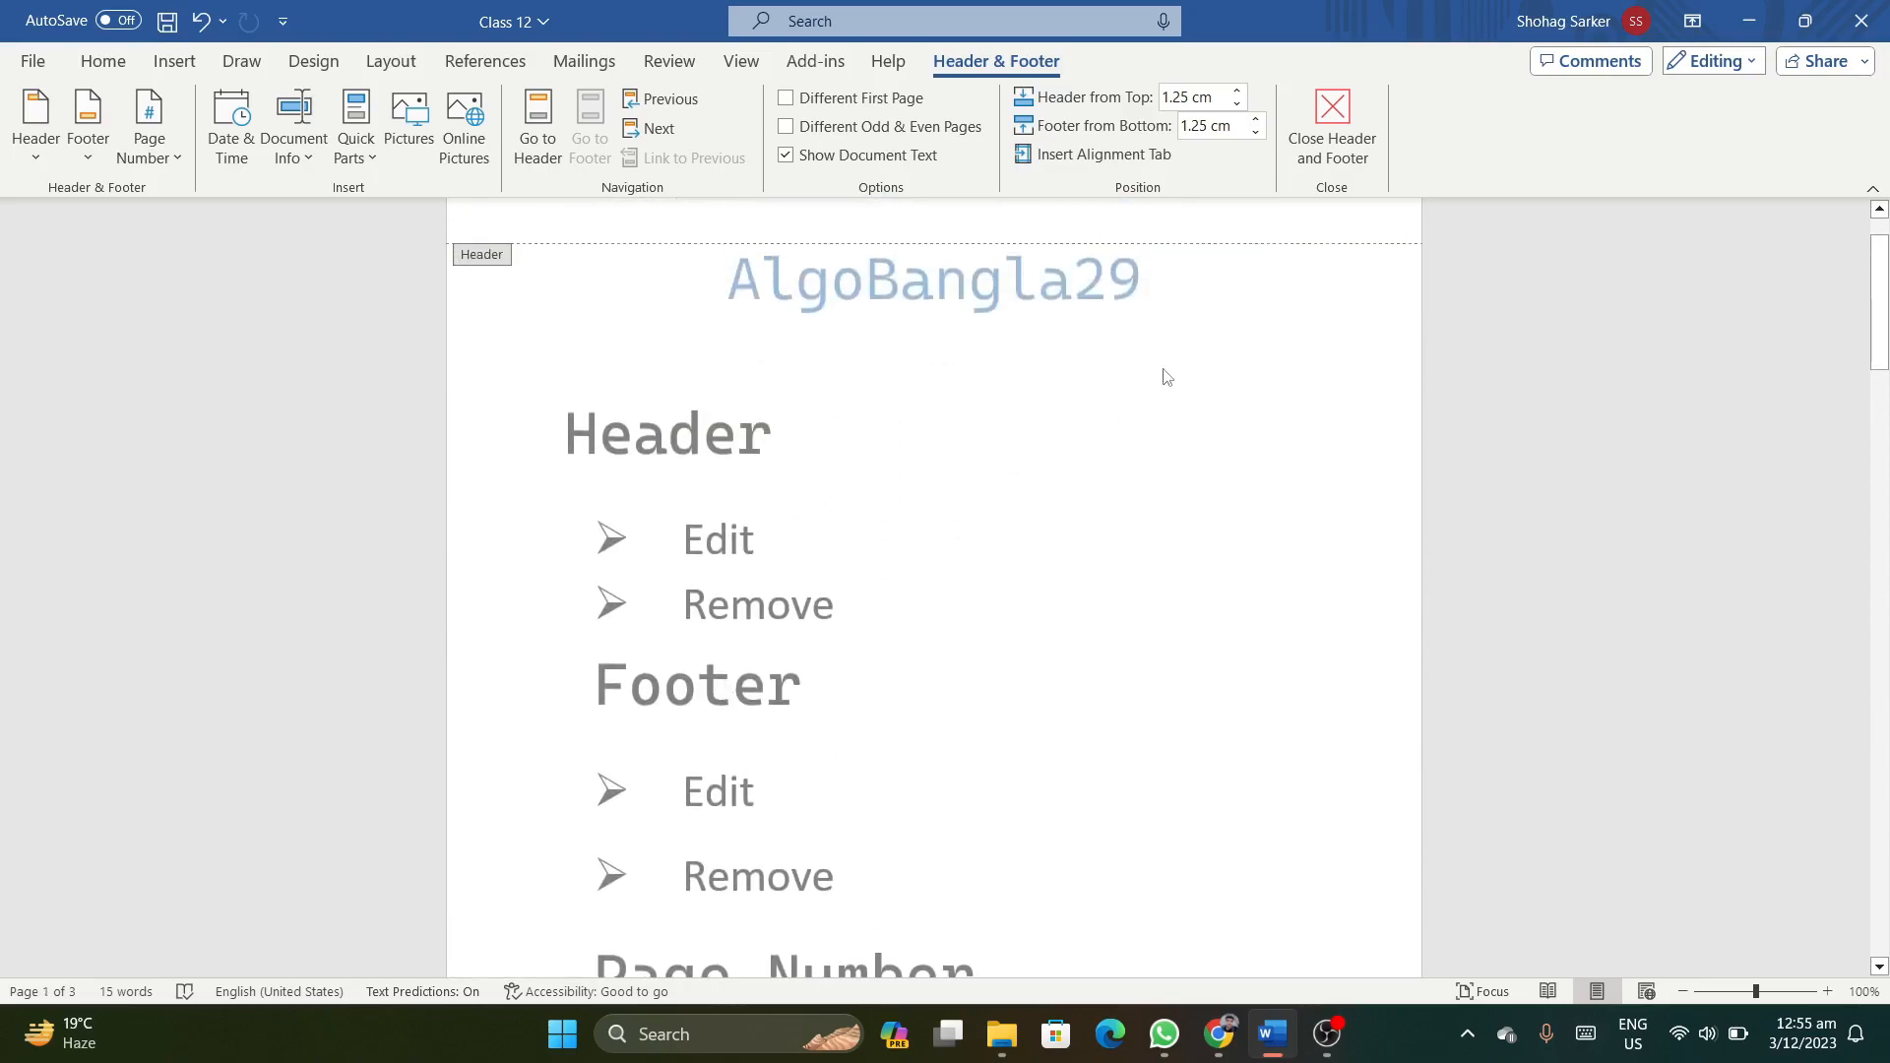
pyautogui.scroll(1, 842, 559)
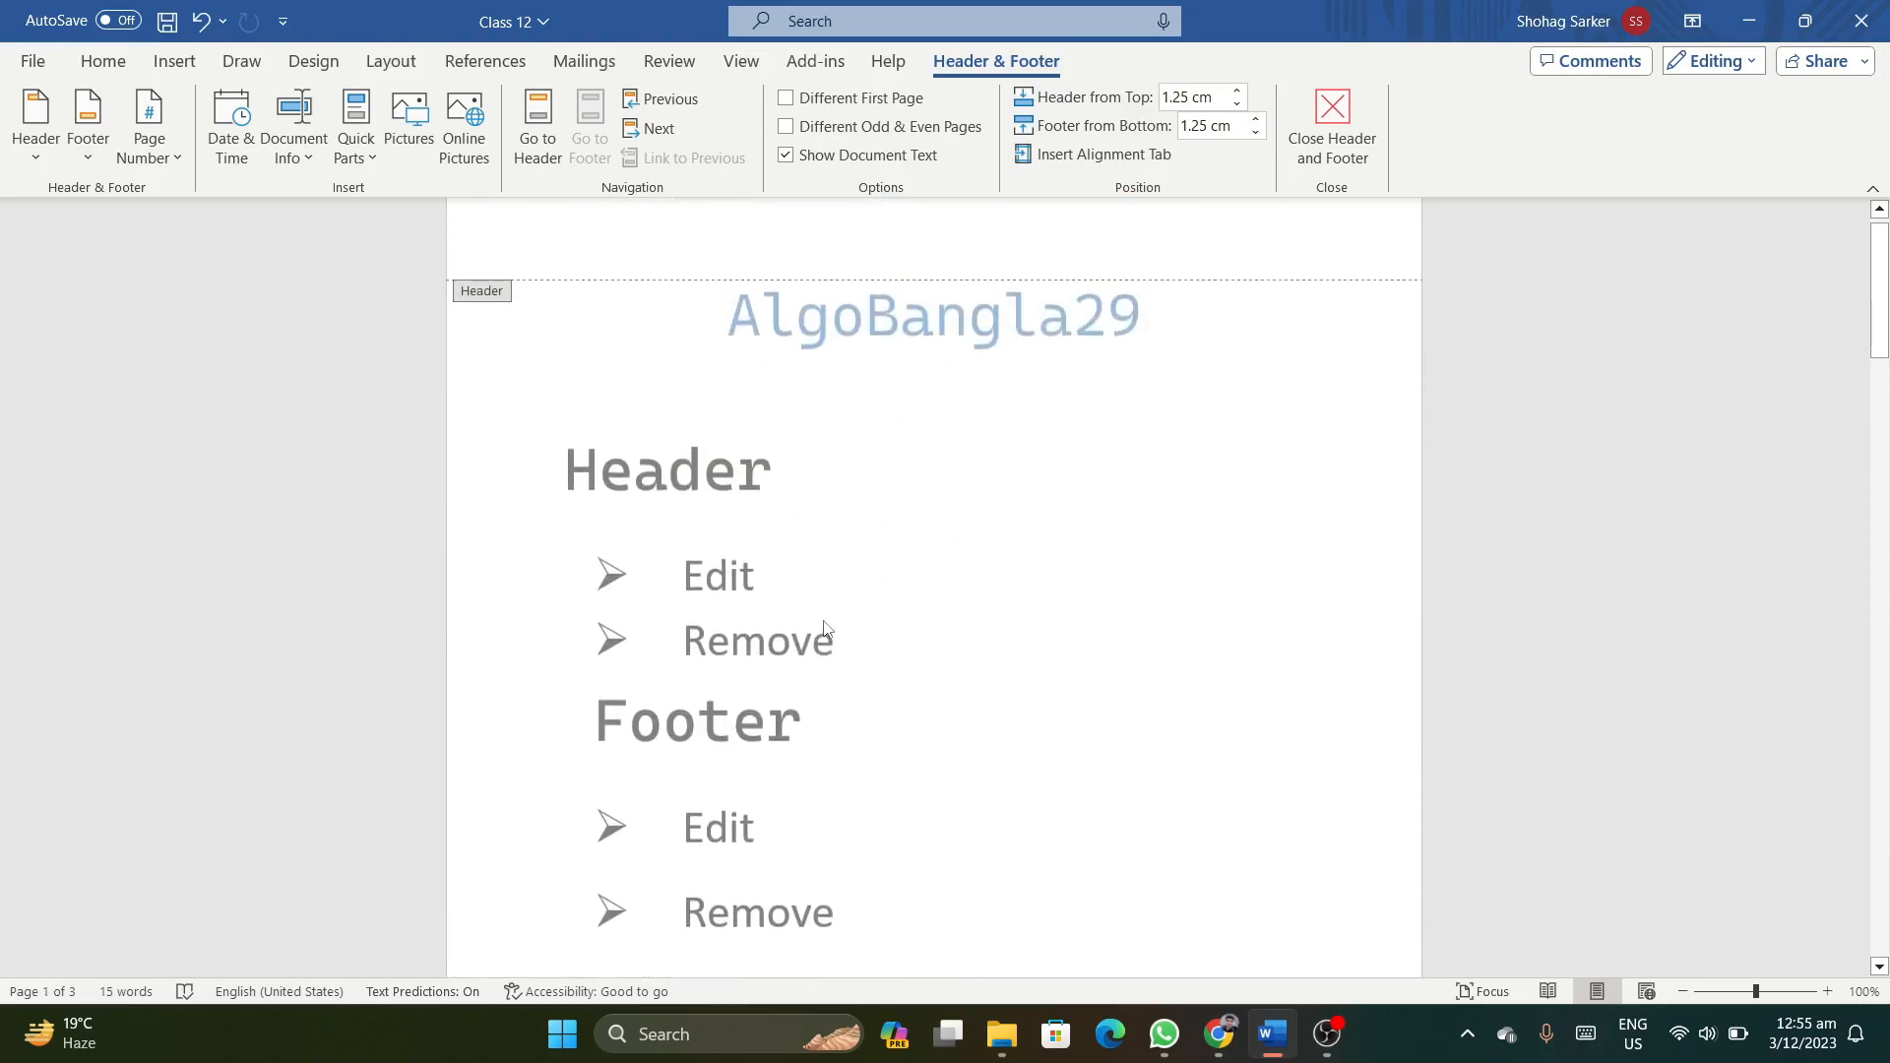
pyautogui.doubleClick(879, 529)
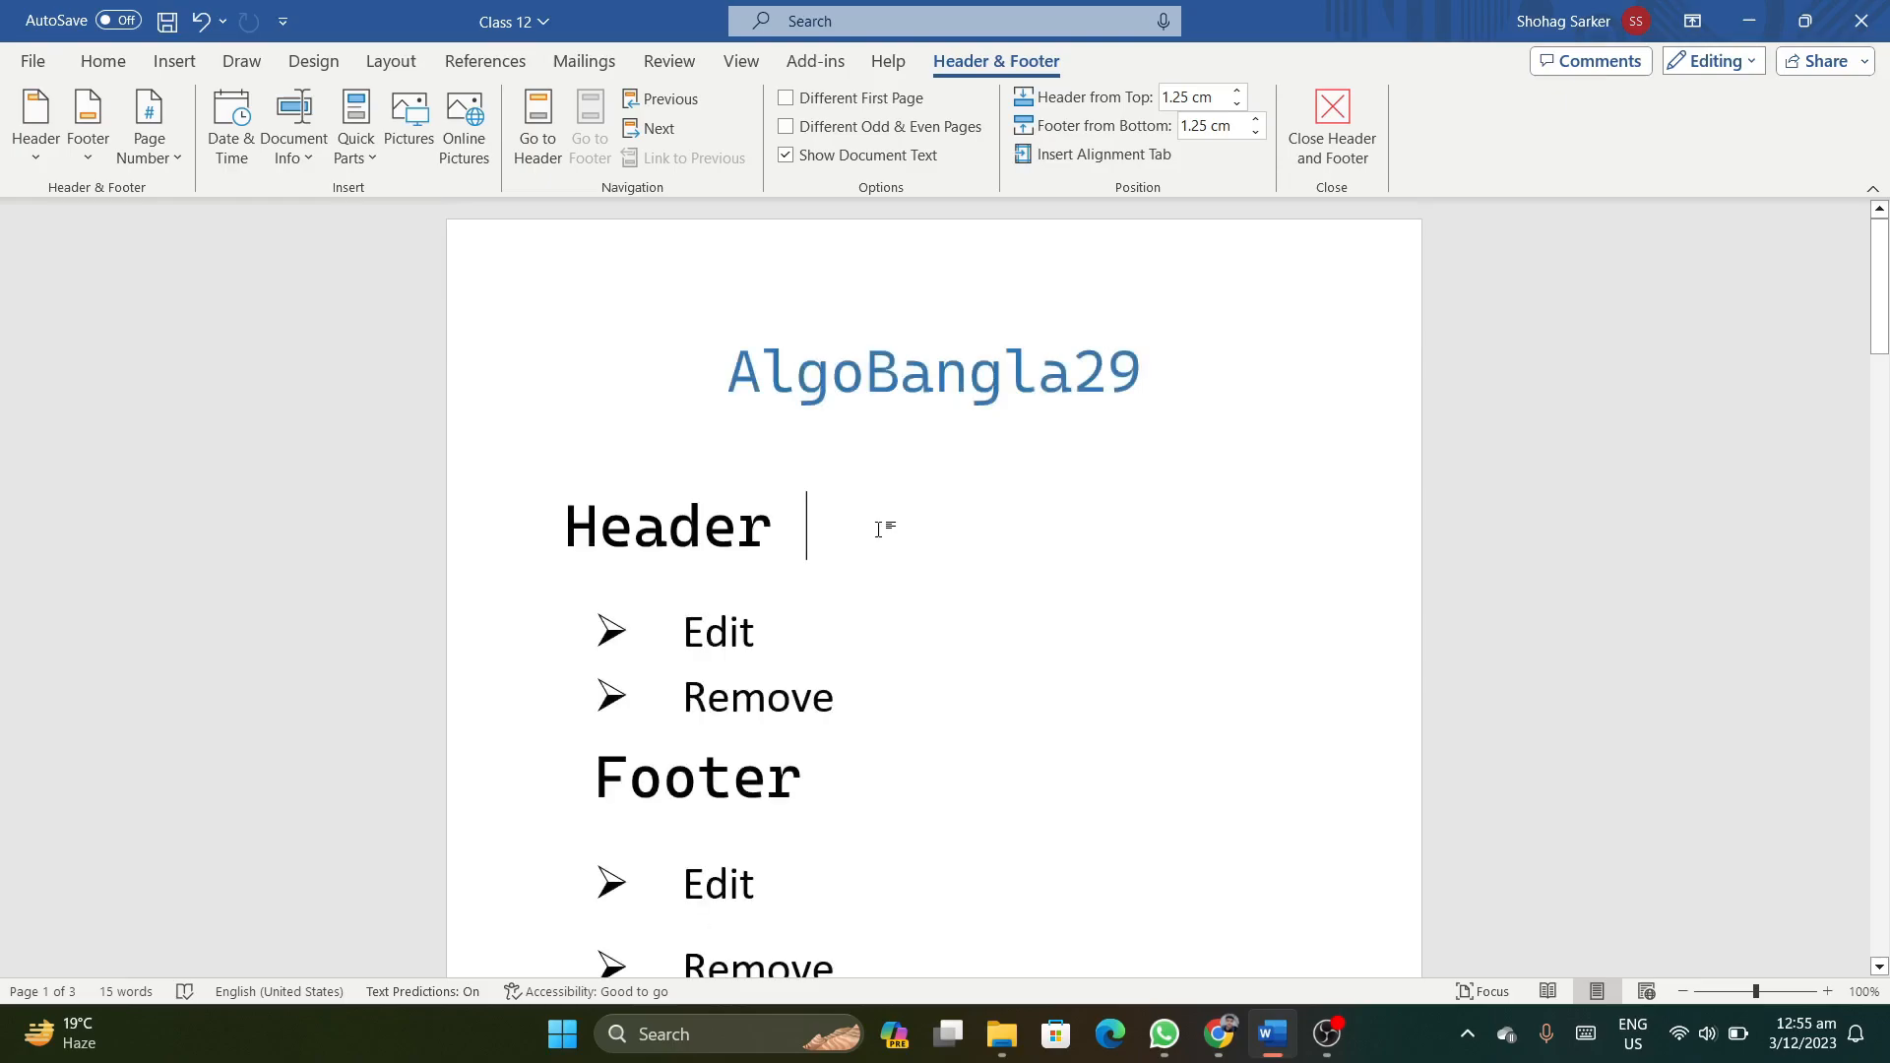
# Examine the page number designs offered for the top of the page, bottom of the page and page margins.
pyautogui.scroll(-5, 879, 529)
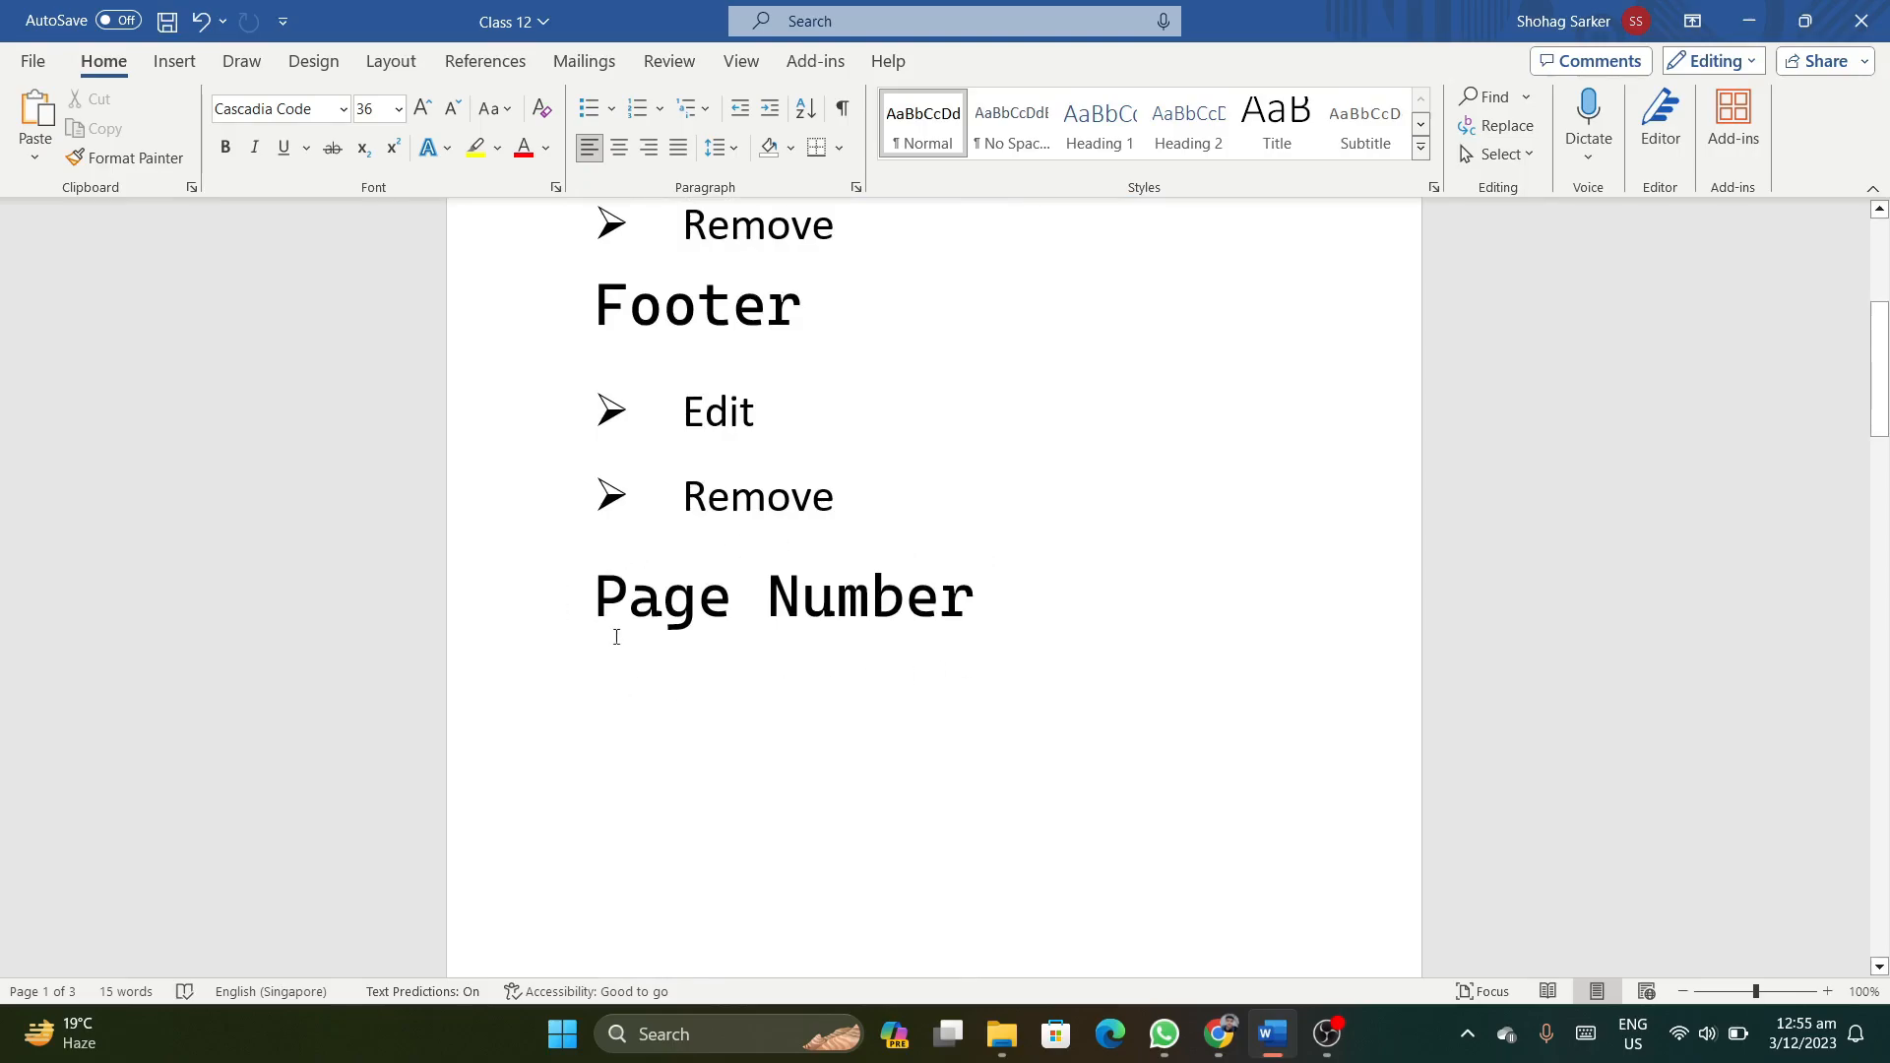
pyautogui.scroll(5, 915, 588)
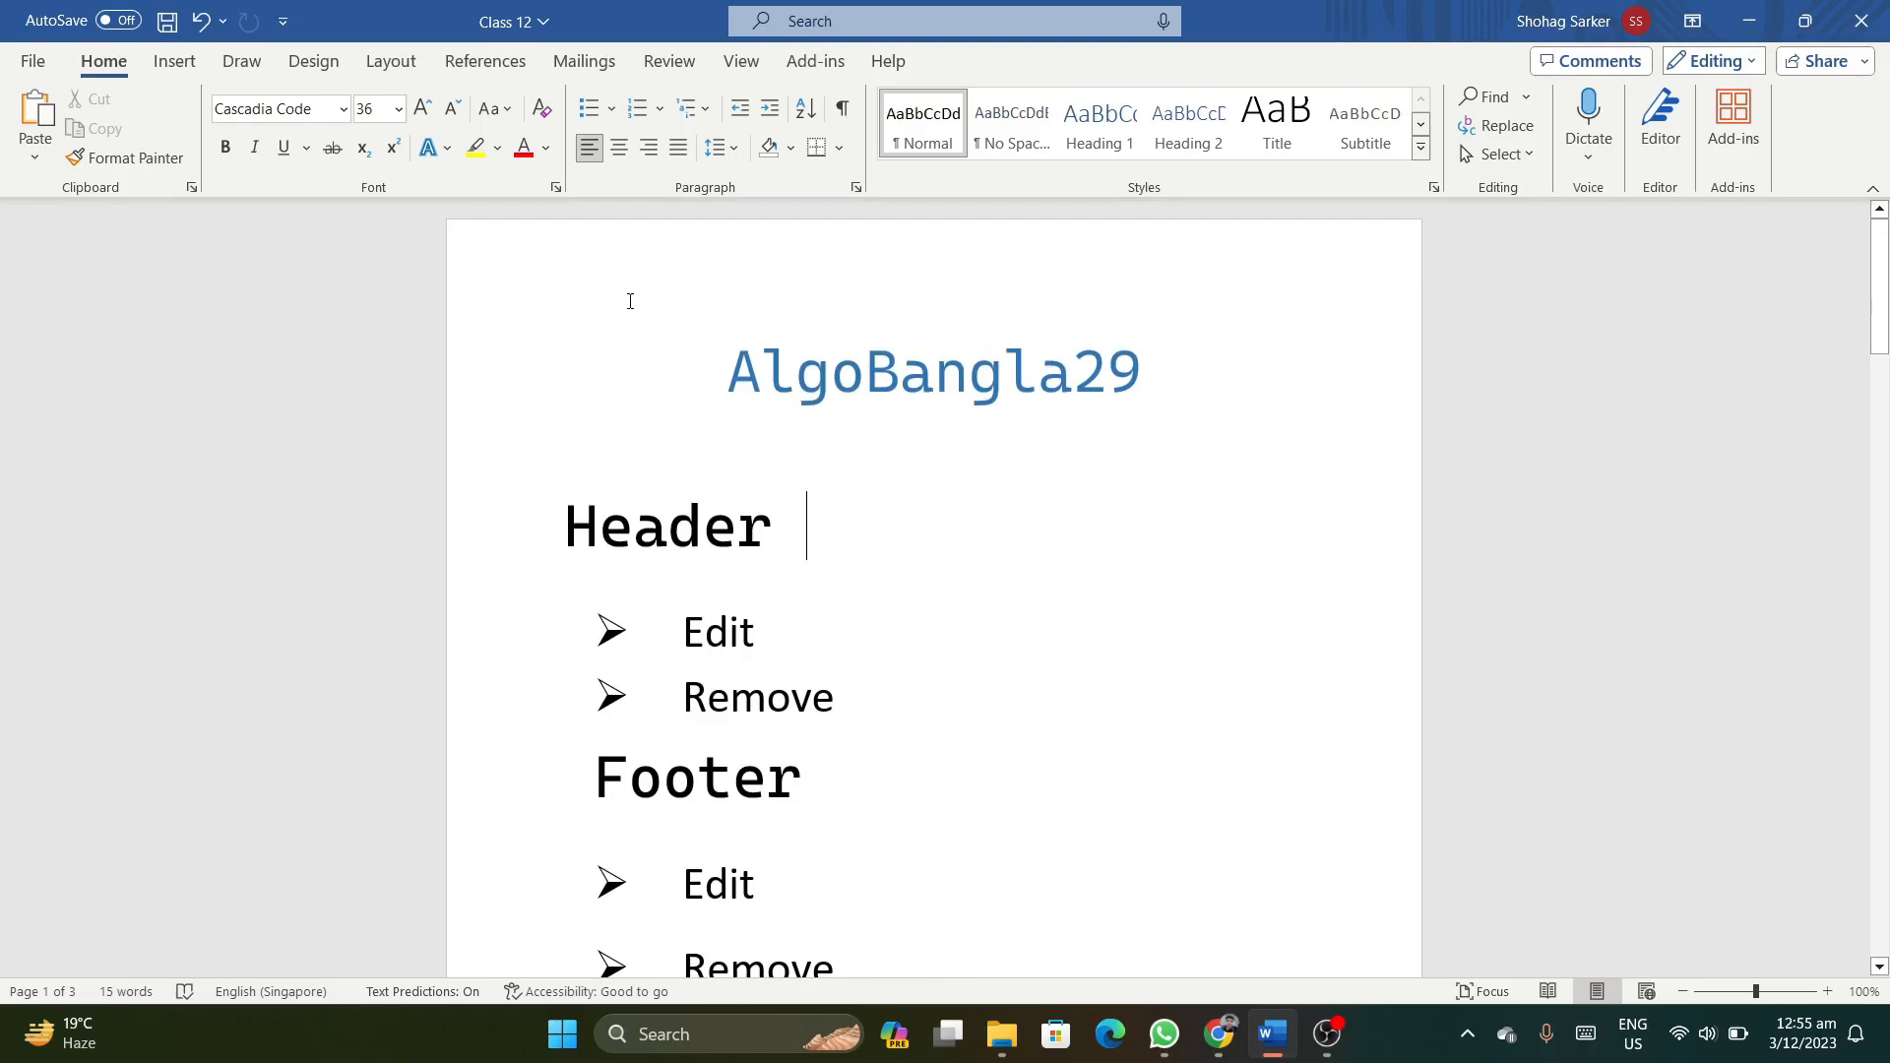
pyautogui.doubleClick(630, 302)
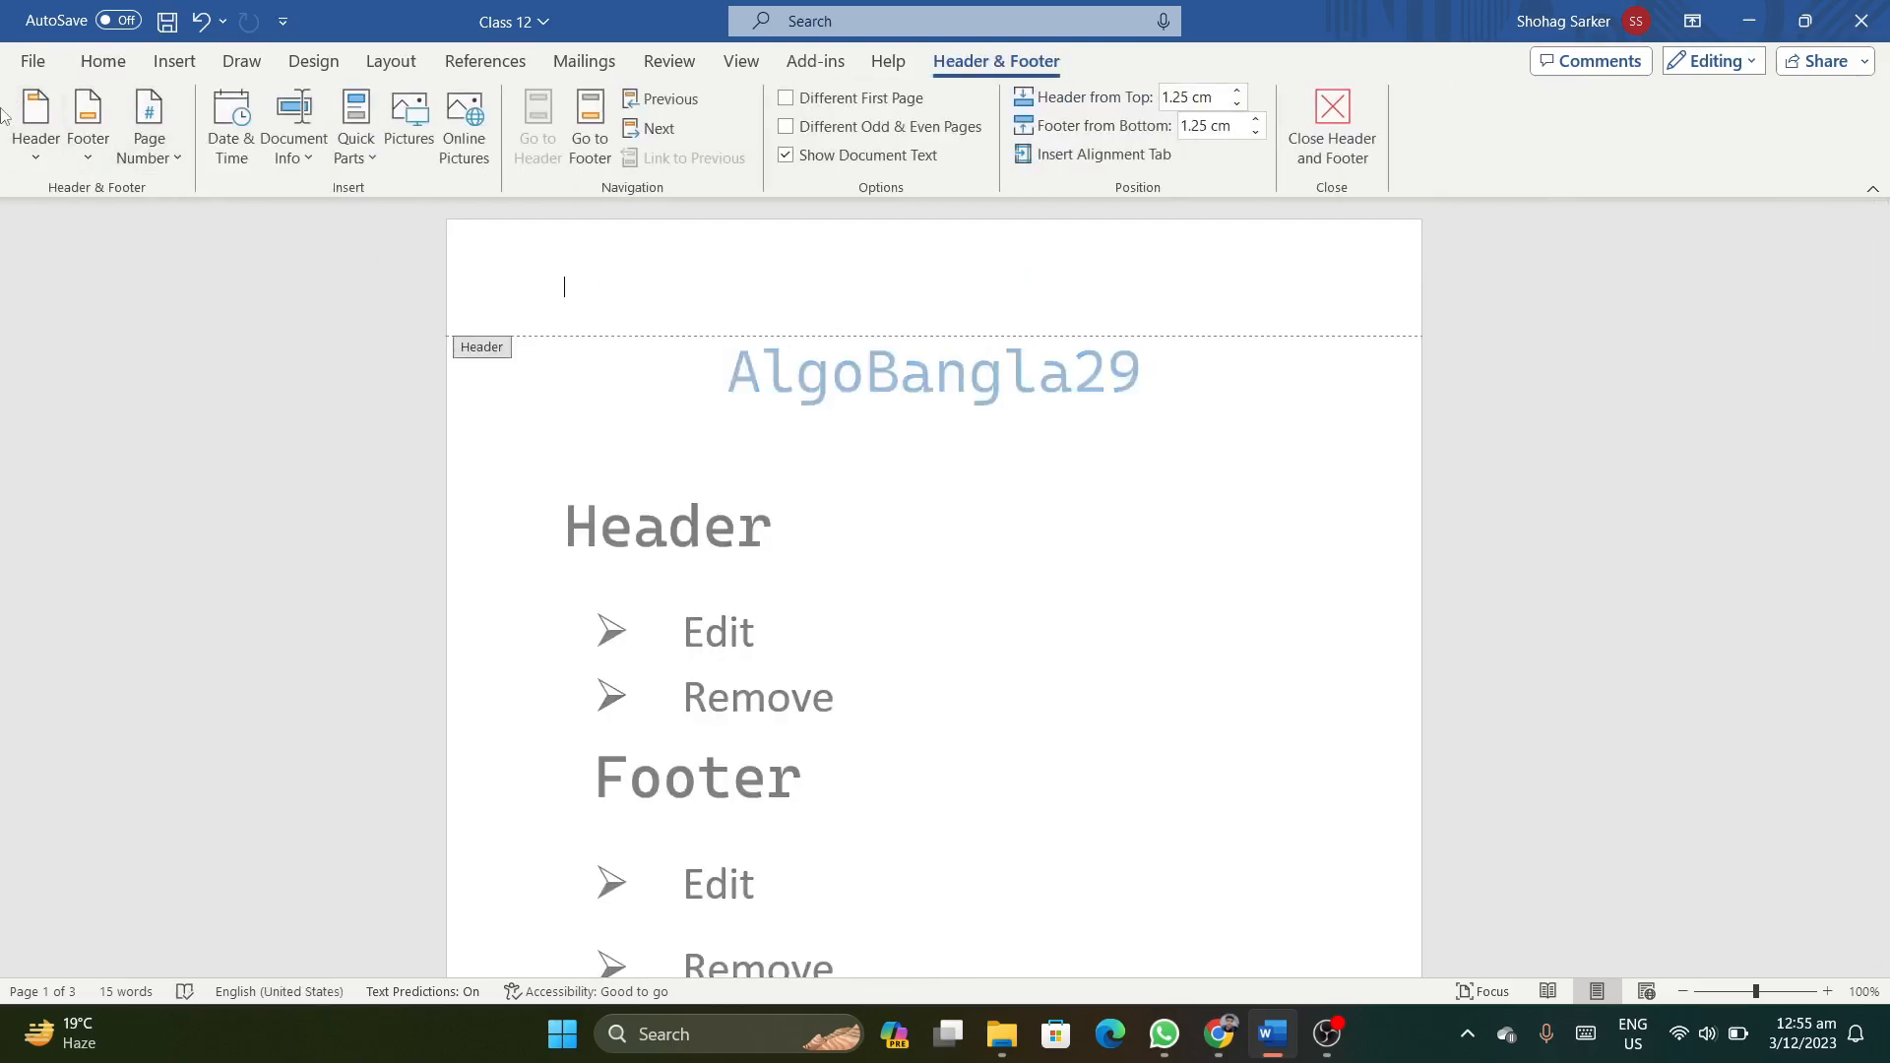
pyautogui.click(178, 163)
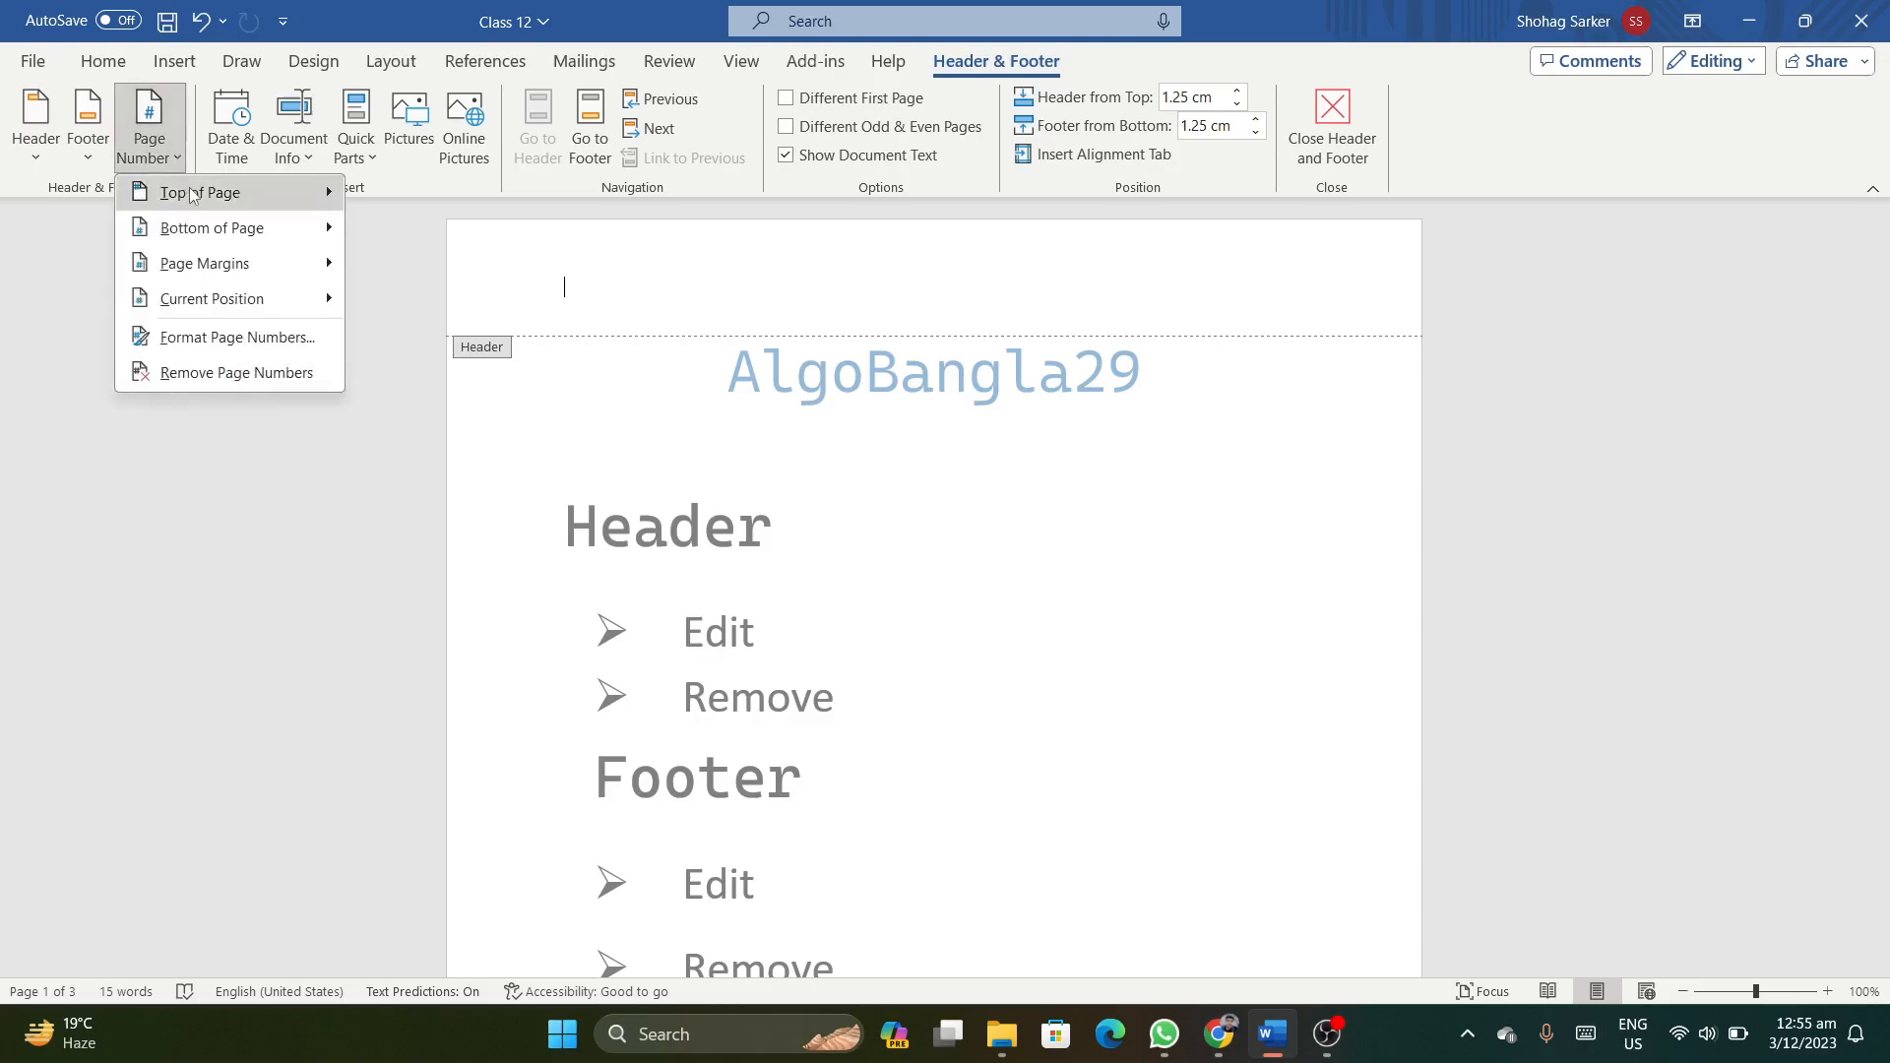
pyautogui.moveTo(193, 195)
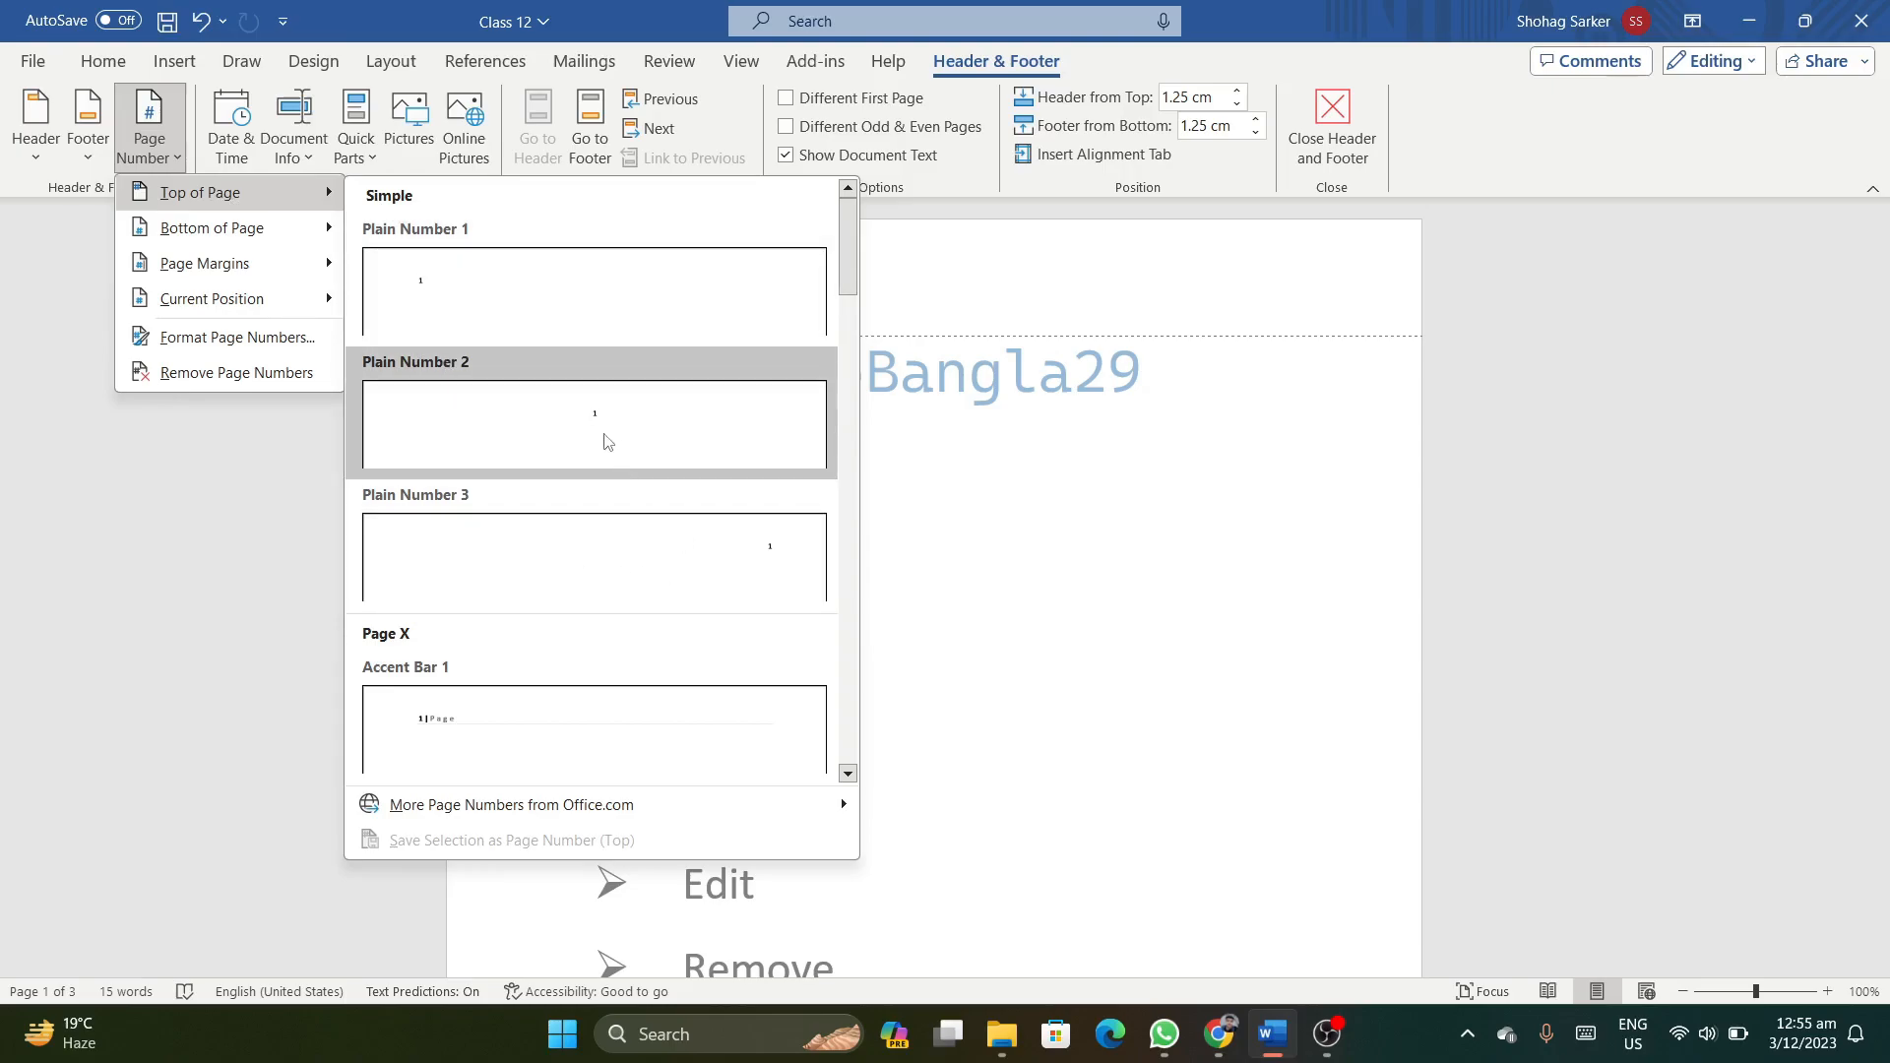
pyautogui.scroll(-3, 630, 596)
pyautogui.scroll(-3, 512, 465)
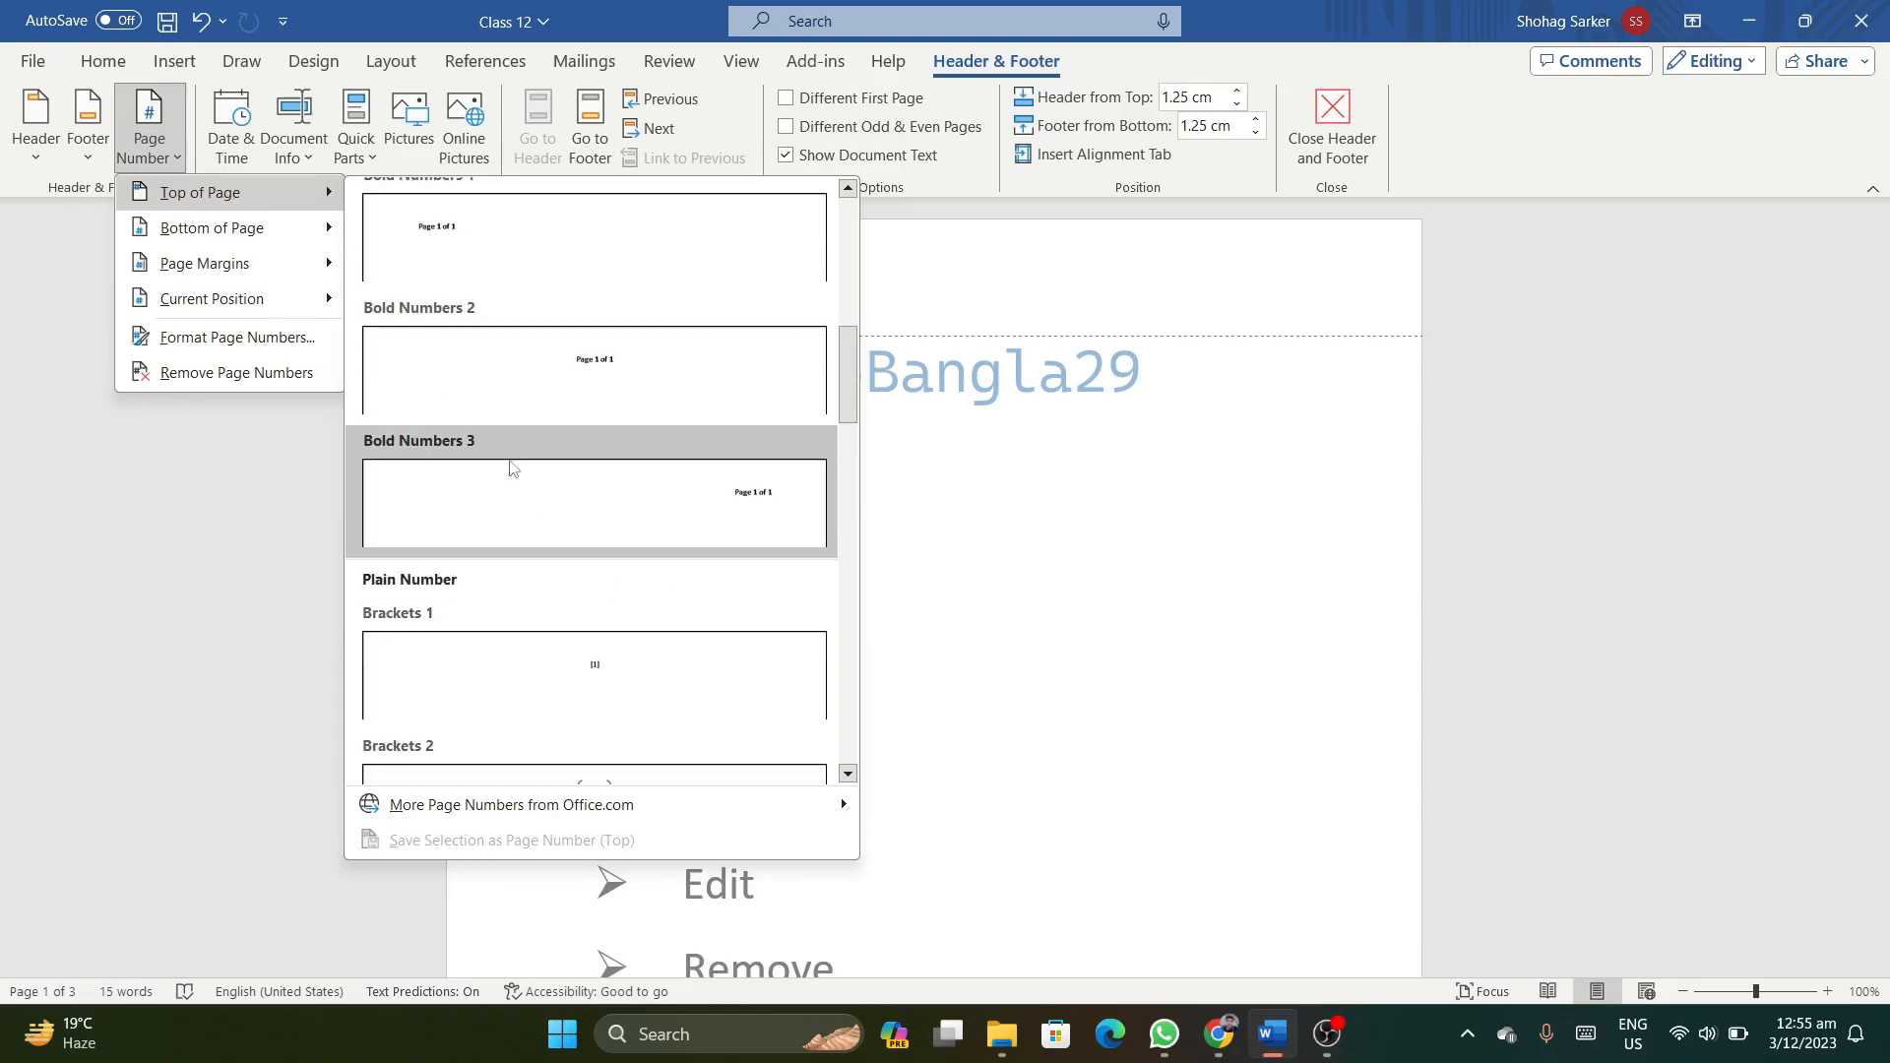
pyautogui.scroll(-3, 527, 571)
pyautogui.scroll(-10, 531, 557)
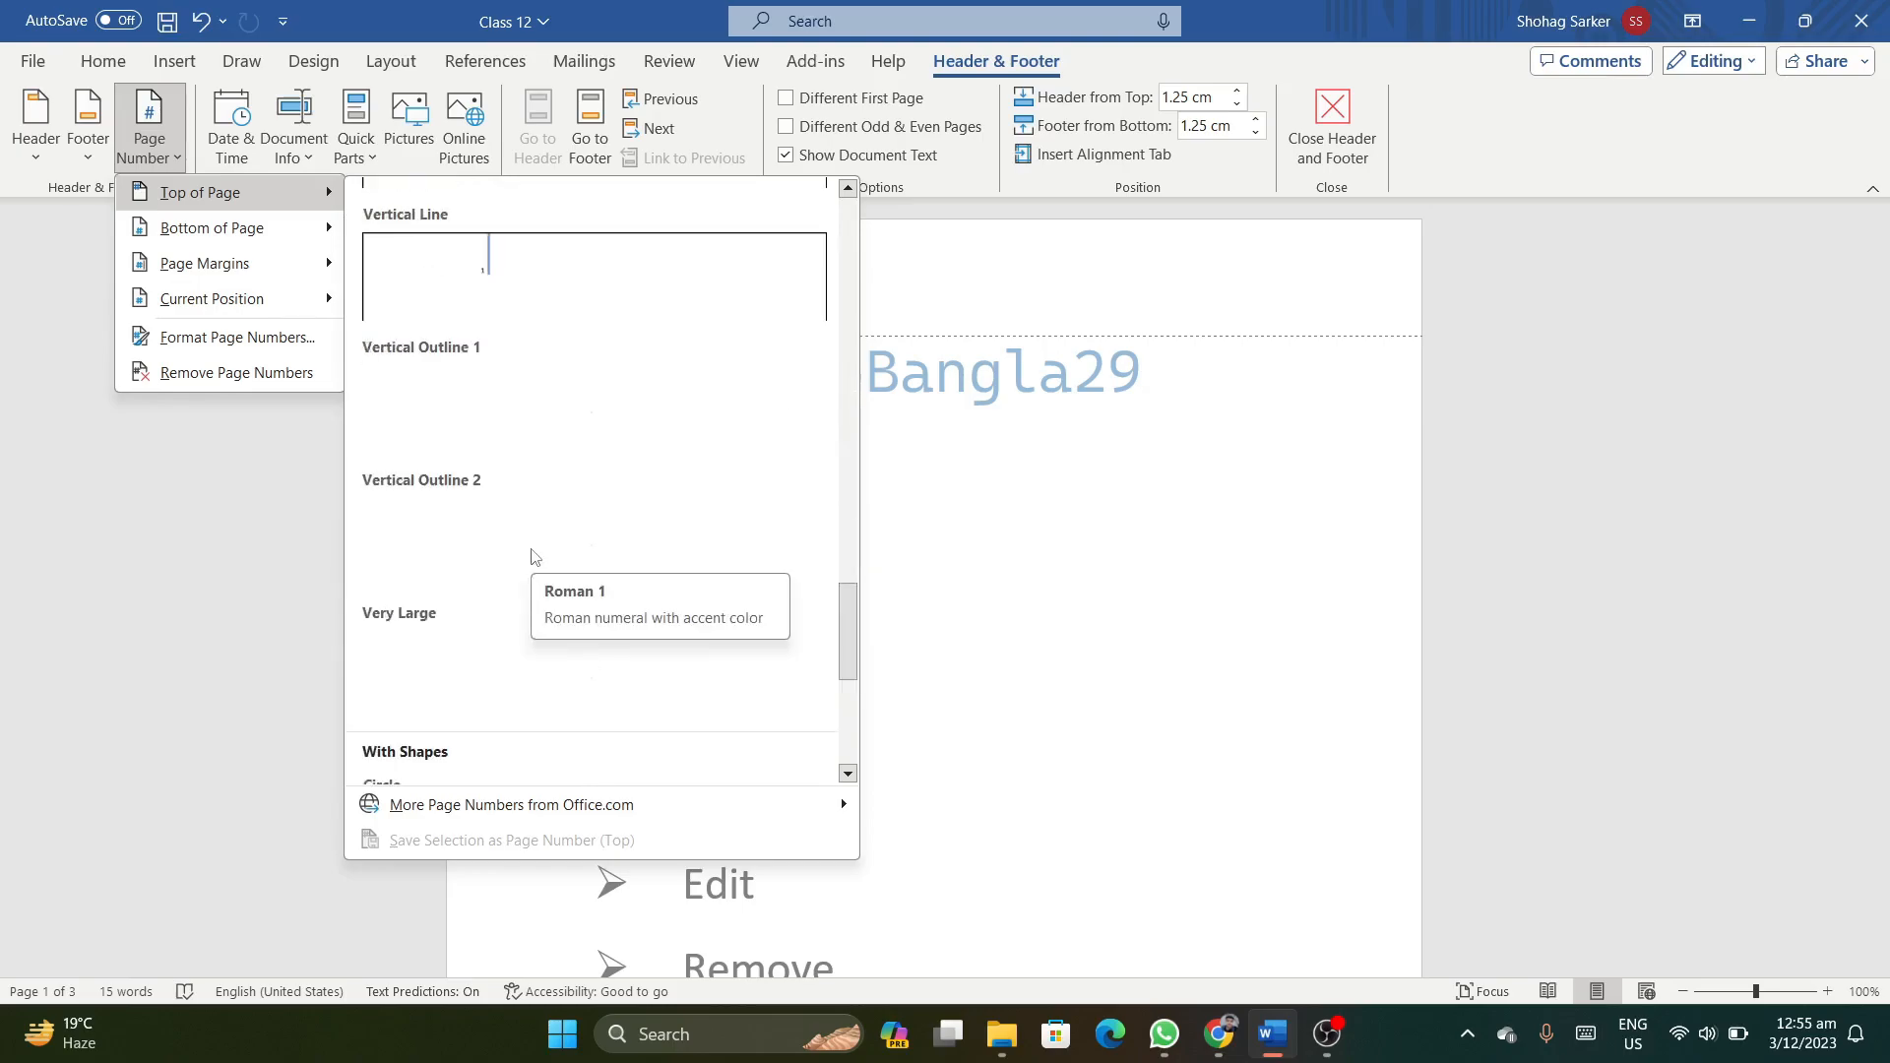
pyautogui.scroll(-4, 509, 574)
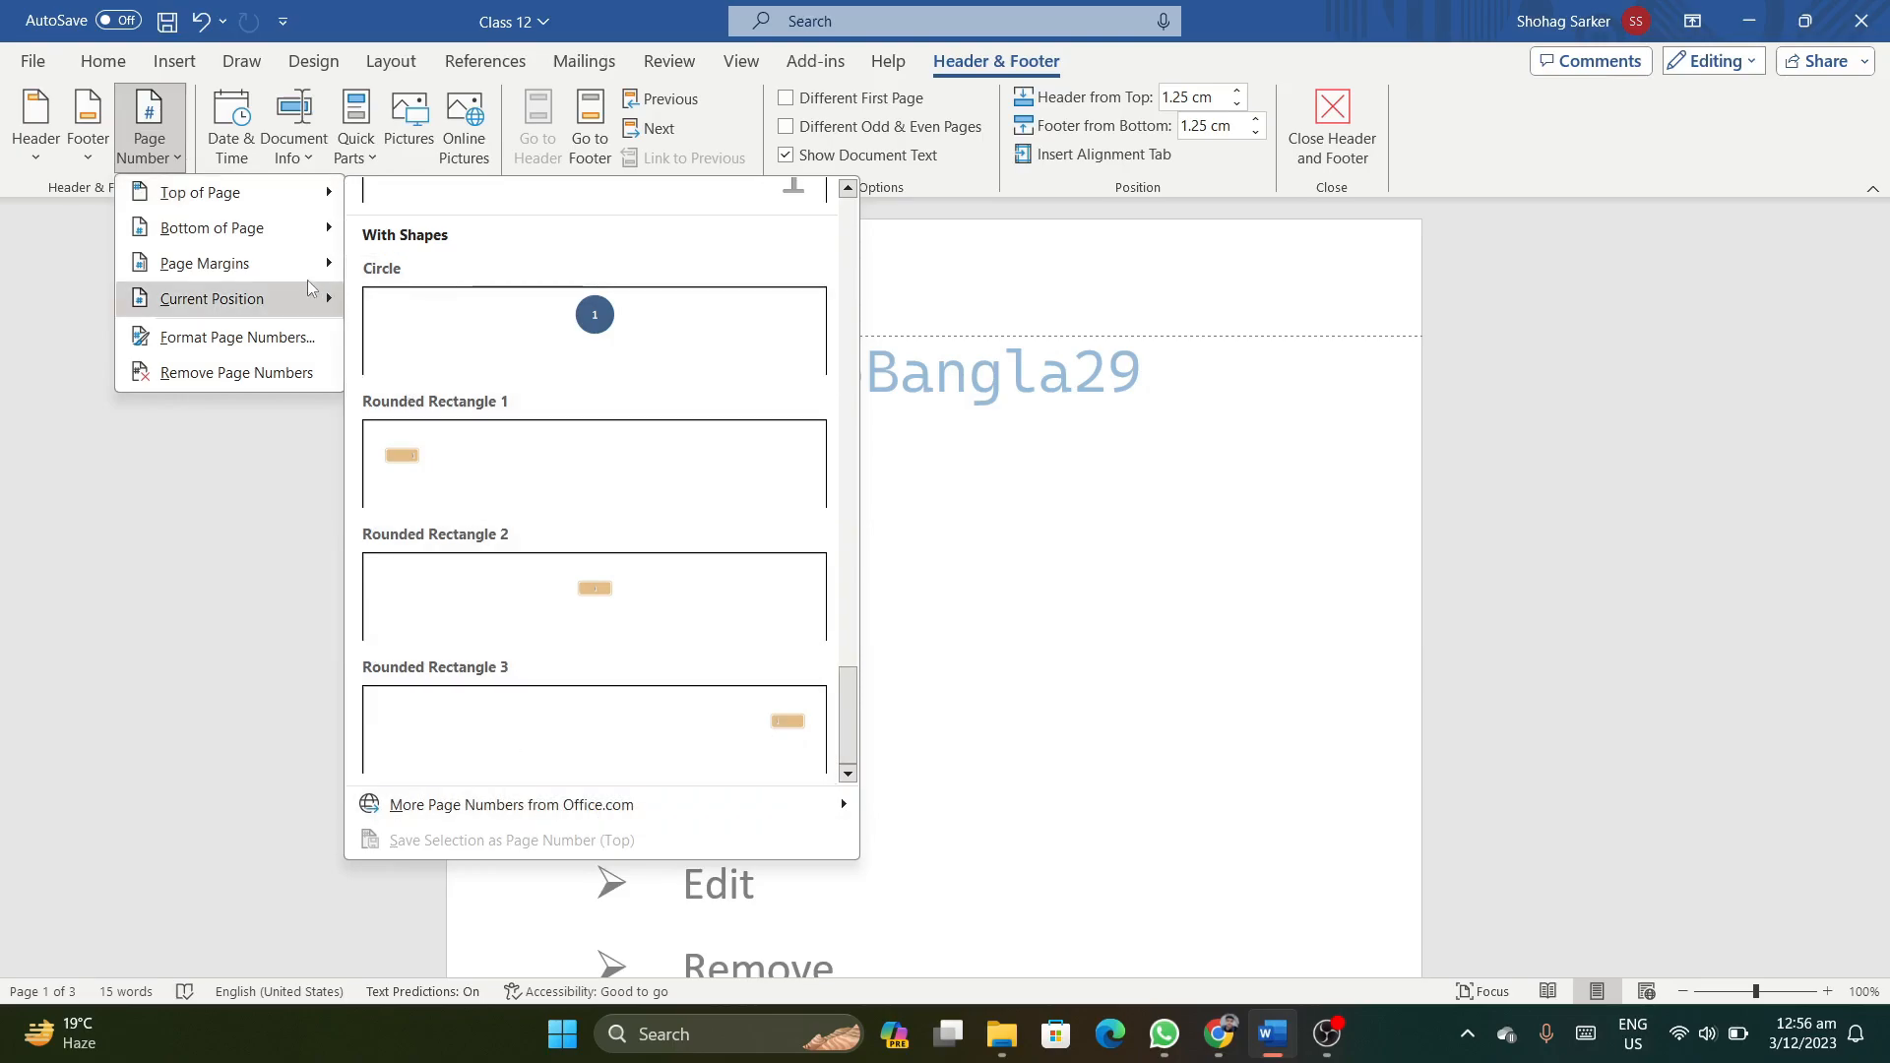
pyautogui.moveTo(248, 243)
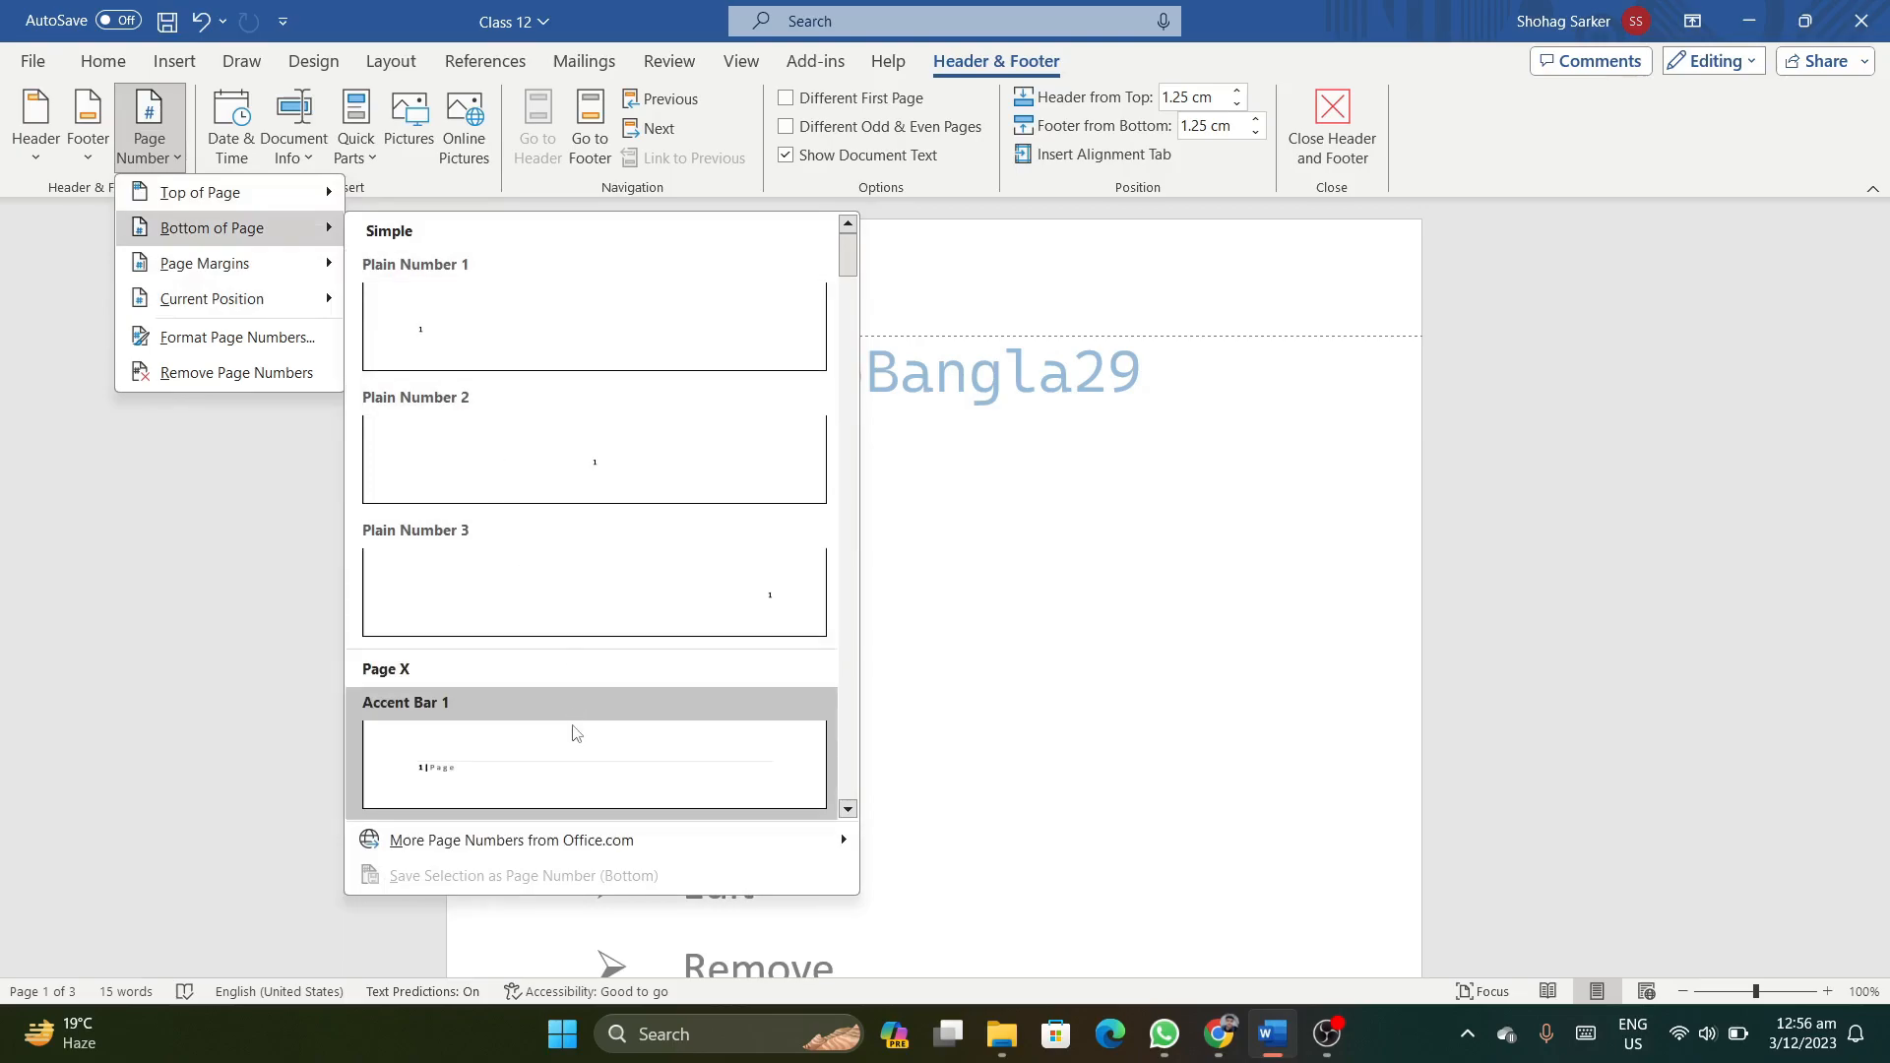
pyautogui.scroll(-3, 576, 748)
pyautogui.scroll(-15, 576, 748)
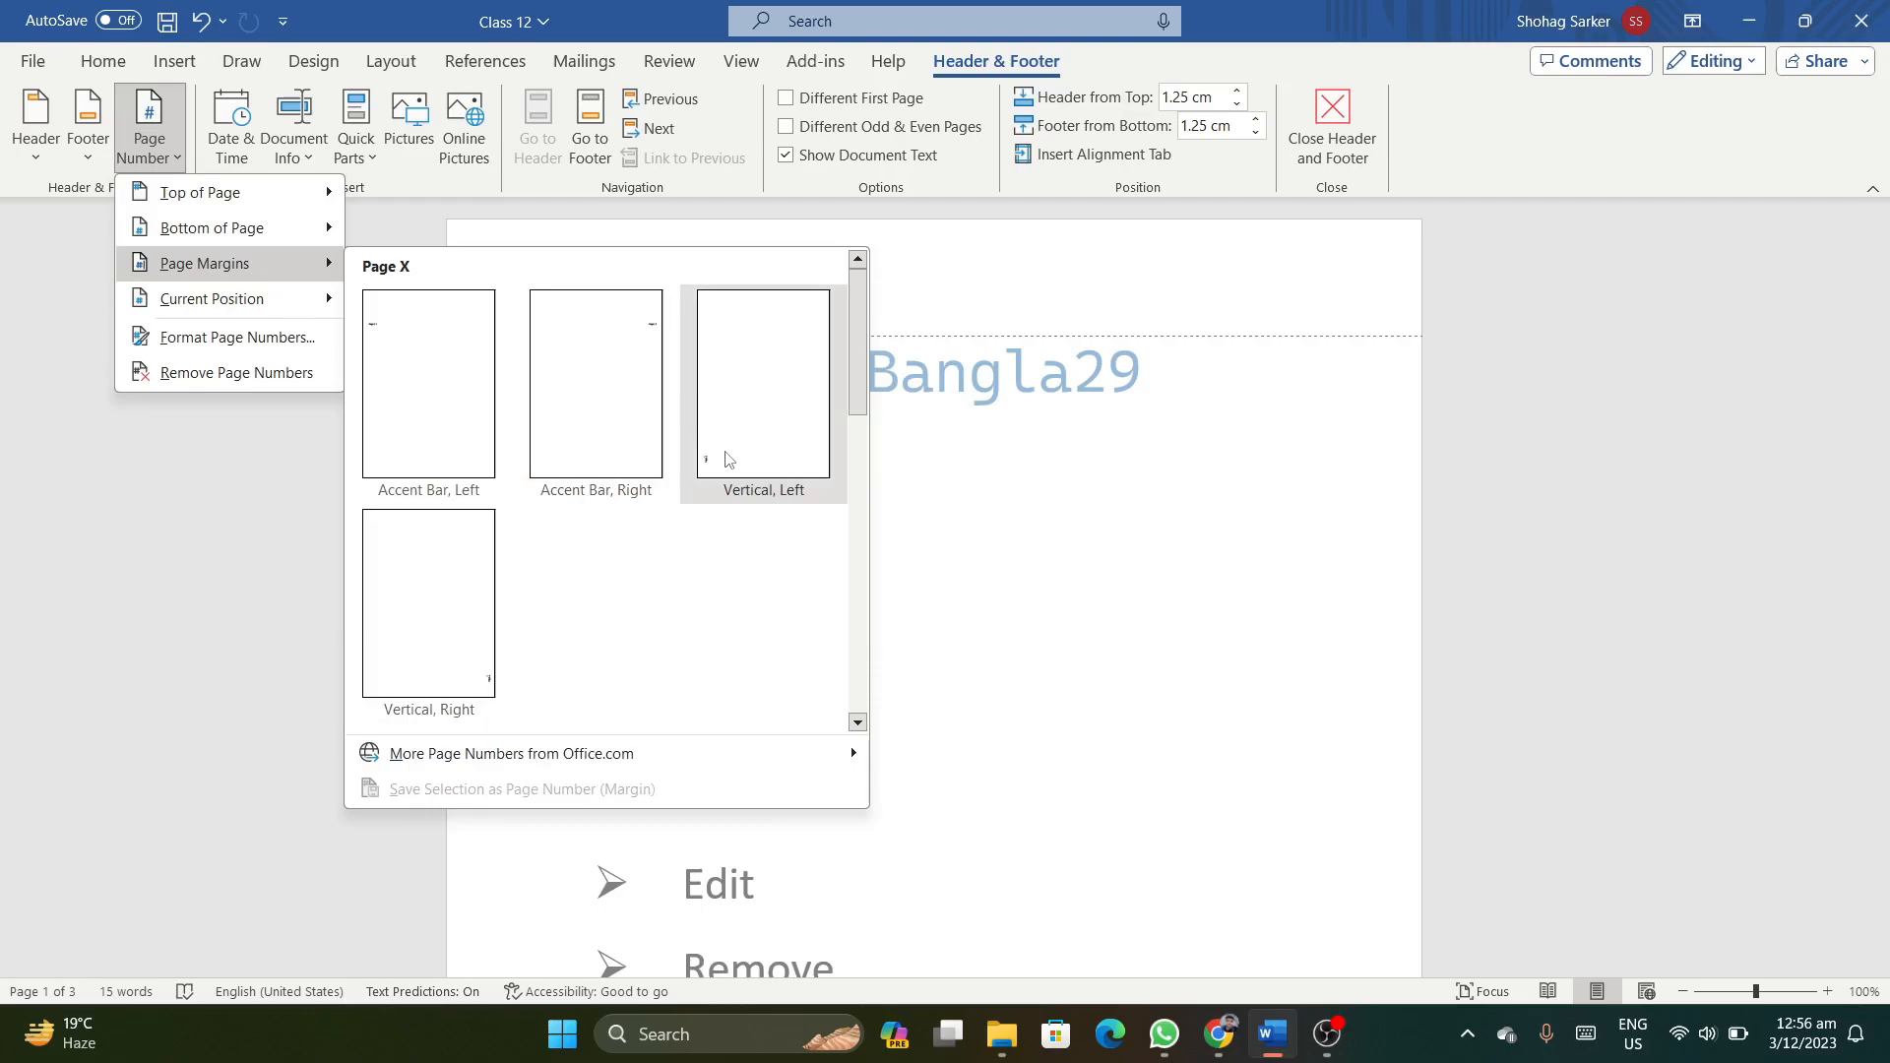
# Insert a page number design with lines above and below the number at the current header position, and return to the body text.
pyautogui.moveTo(258, 299)
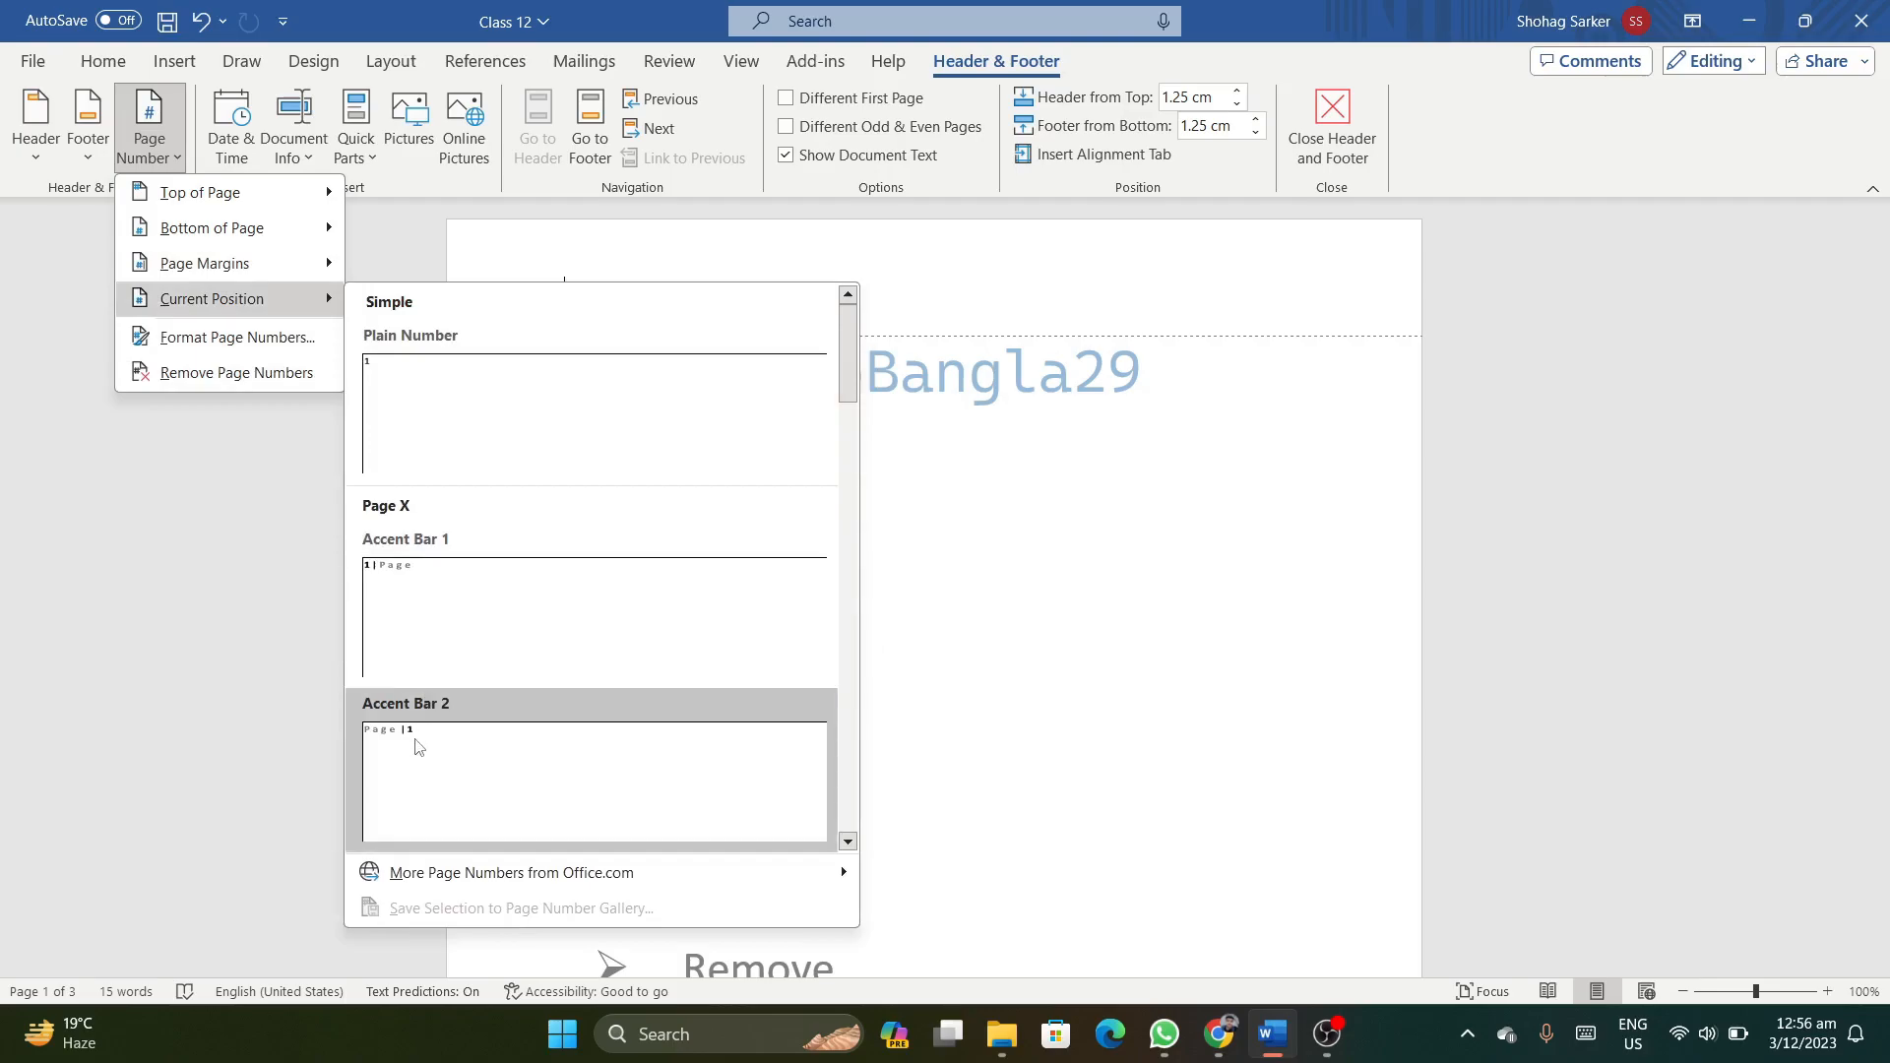
pyautogui.scroll(-5, 417, 746)
pyautogui.click(424, 678)
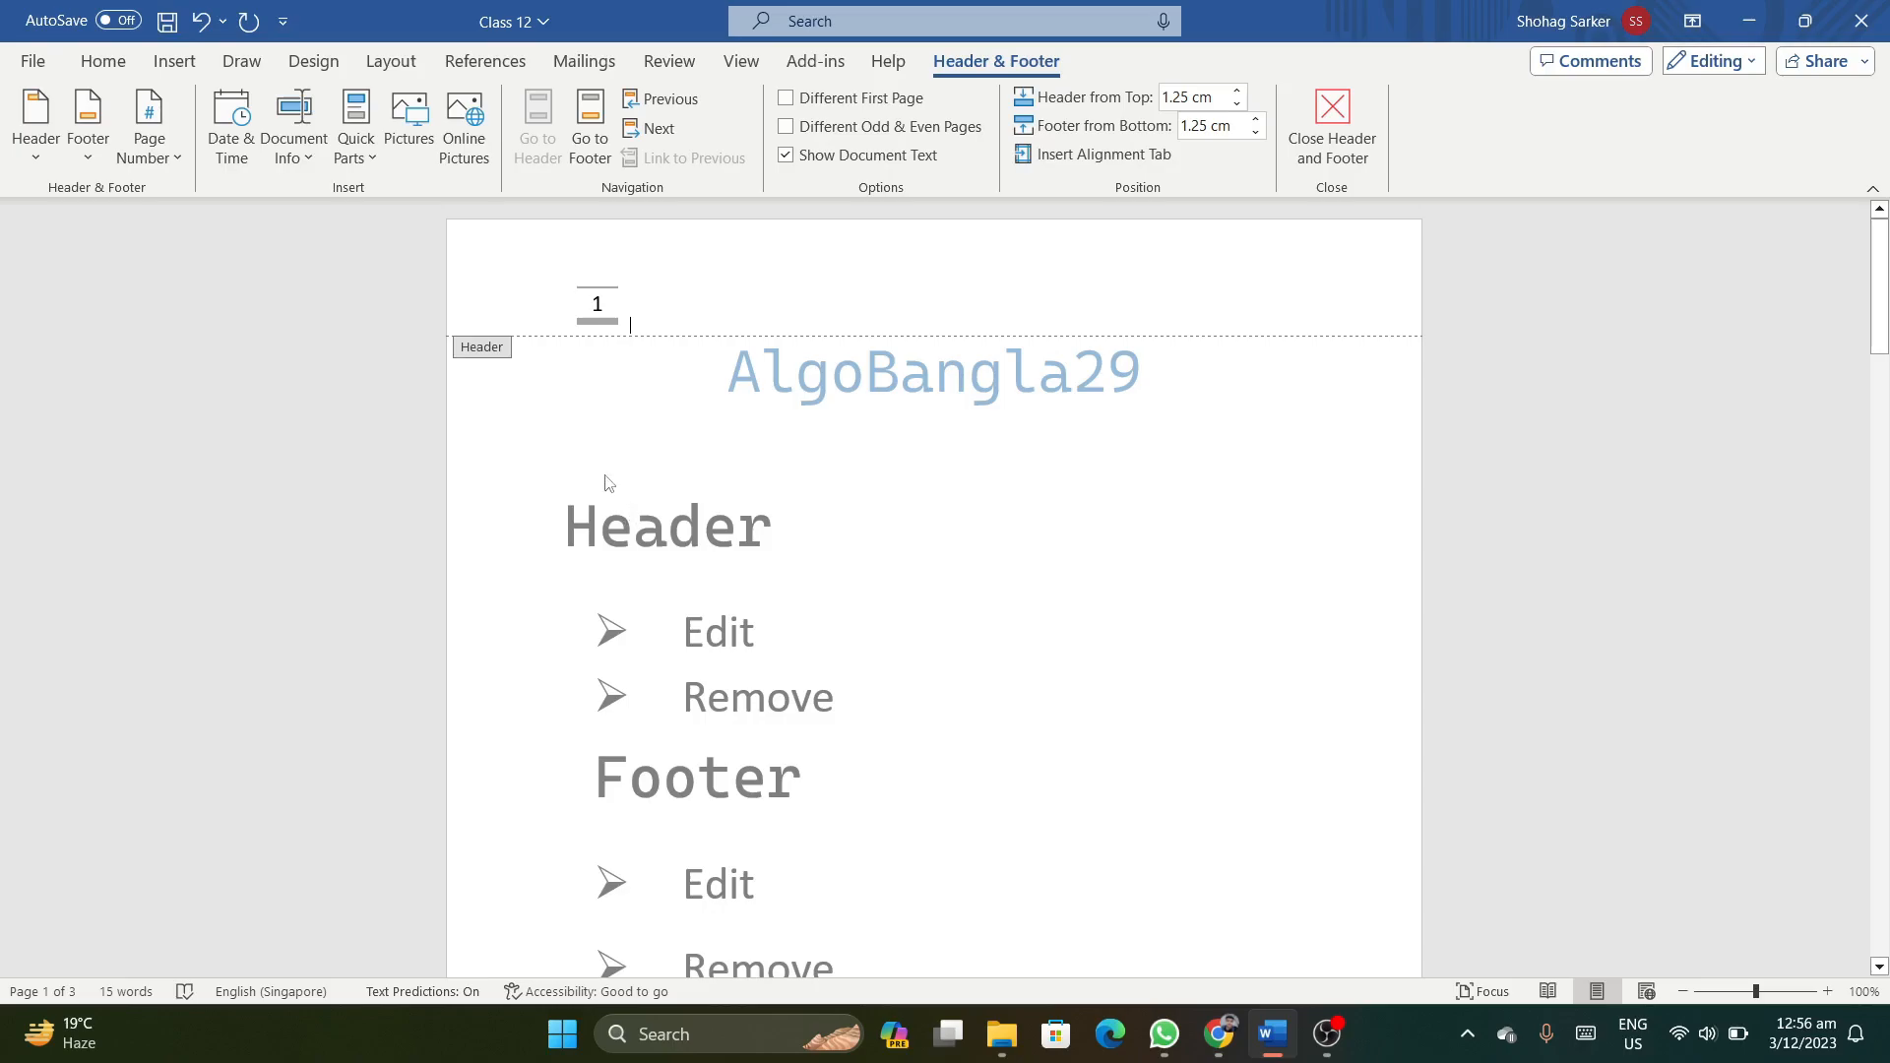
pyautogui.doubleClick(641, 445)
# Check the inserted header page number on the document's following pages.
pyautogui.scroll(-6, 678, 663)
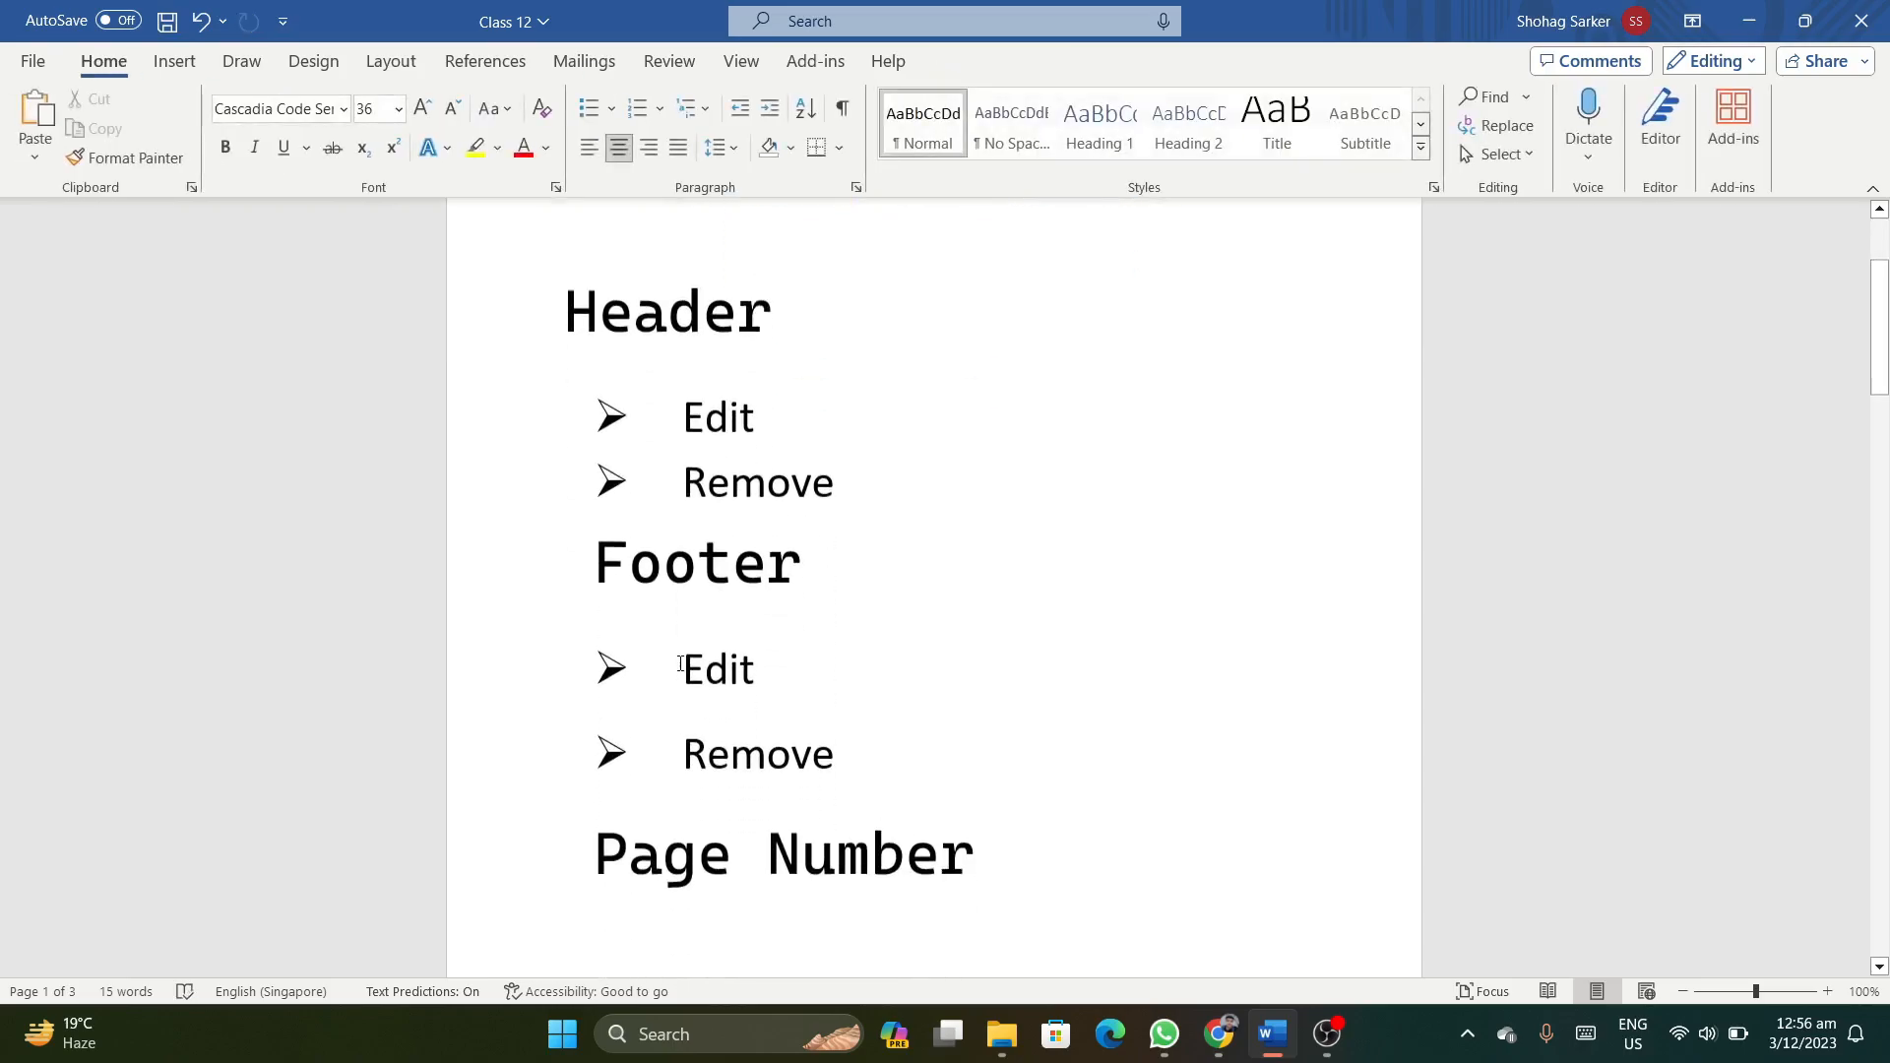
pyautogui.scroll(-15, 678, 664)
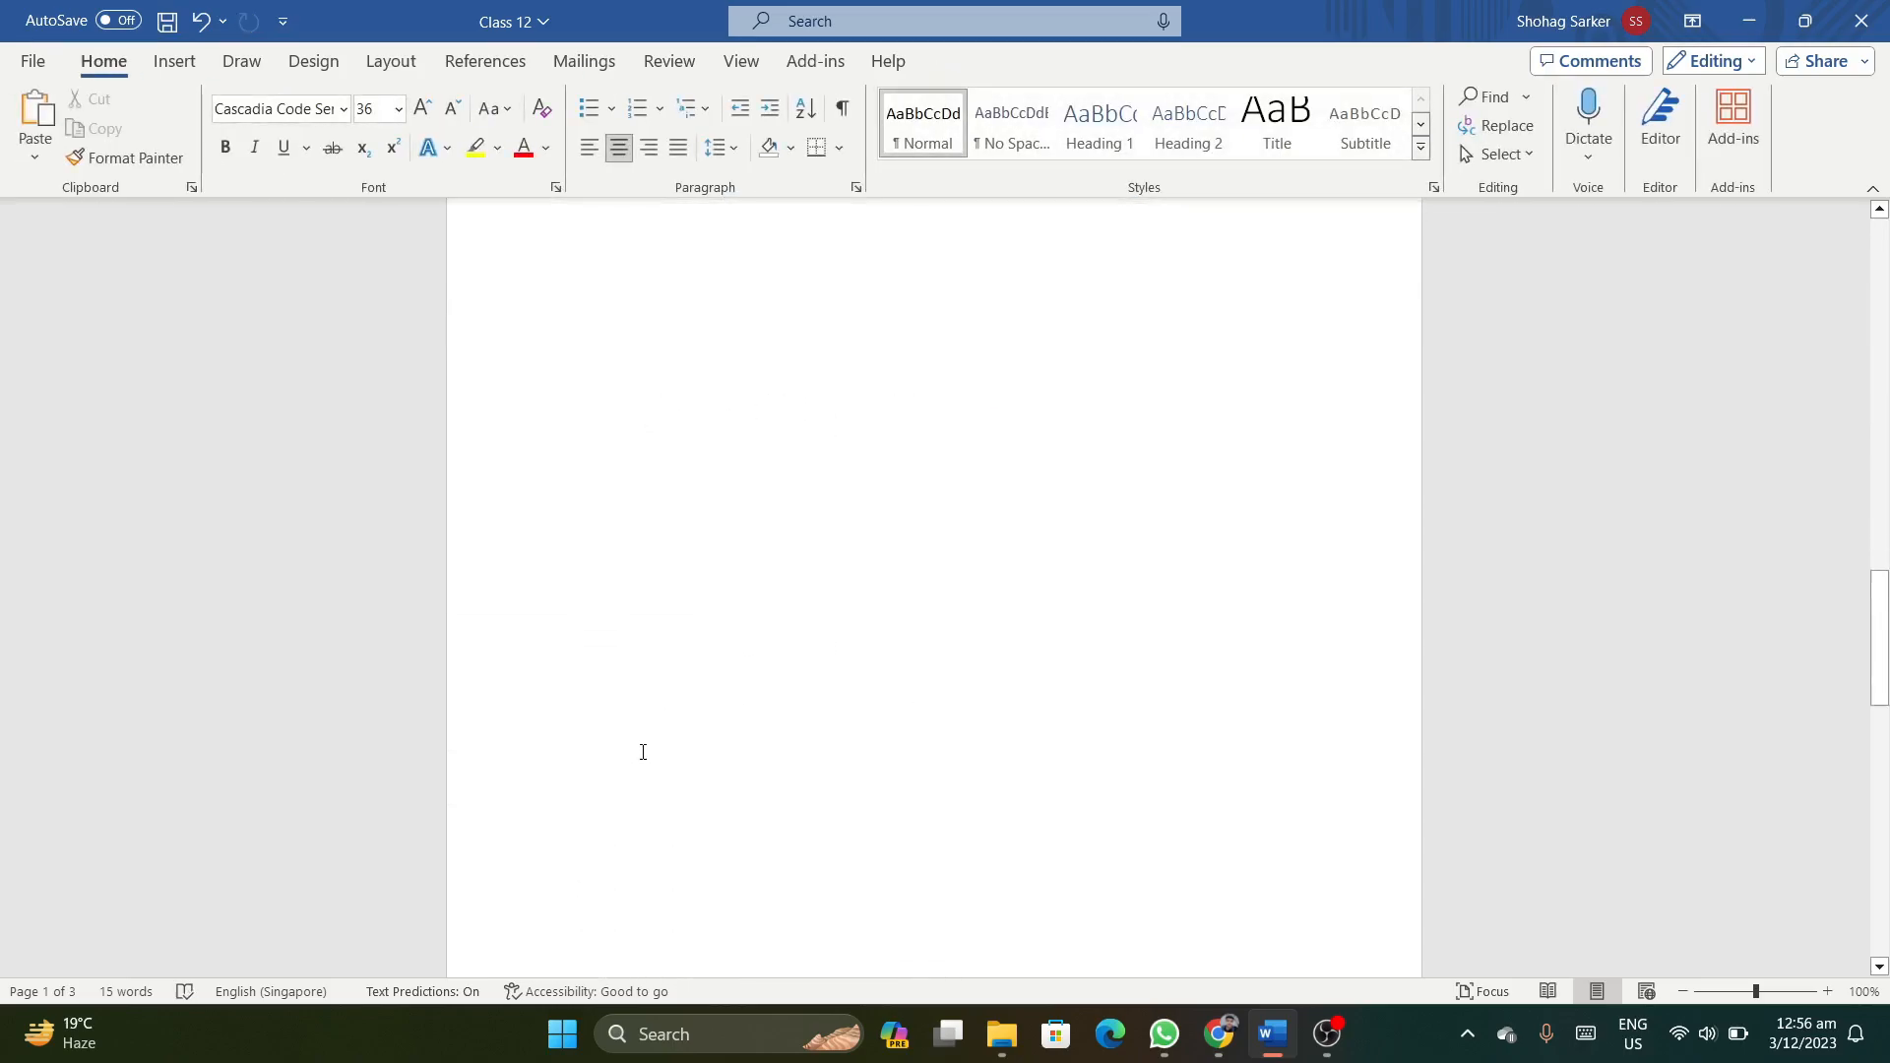
pyautogui.scroll(-2, 643, 752)
pyautogui.scroll(15, 571, 687)
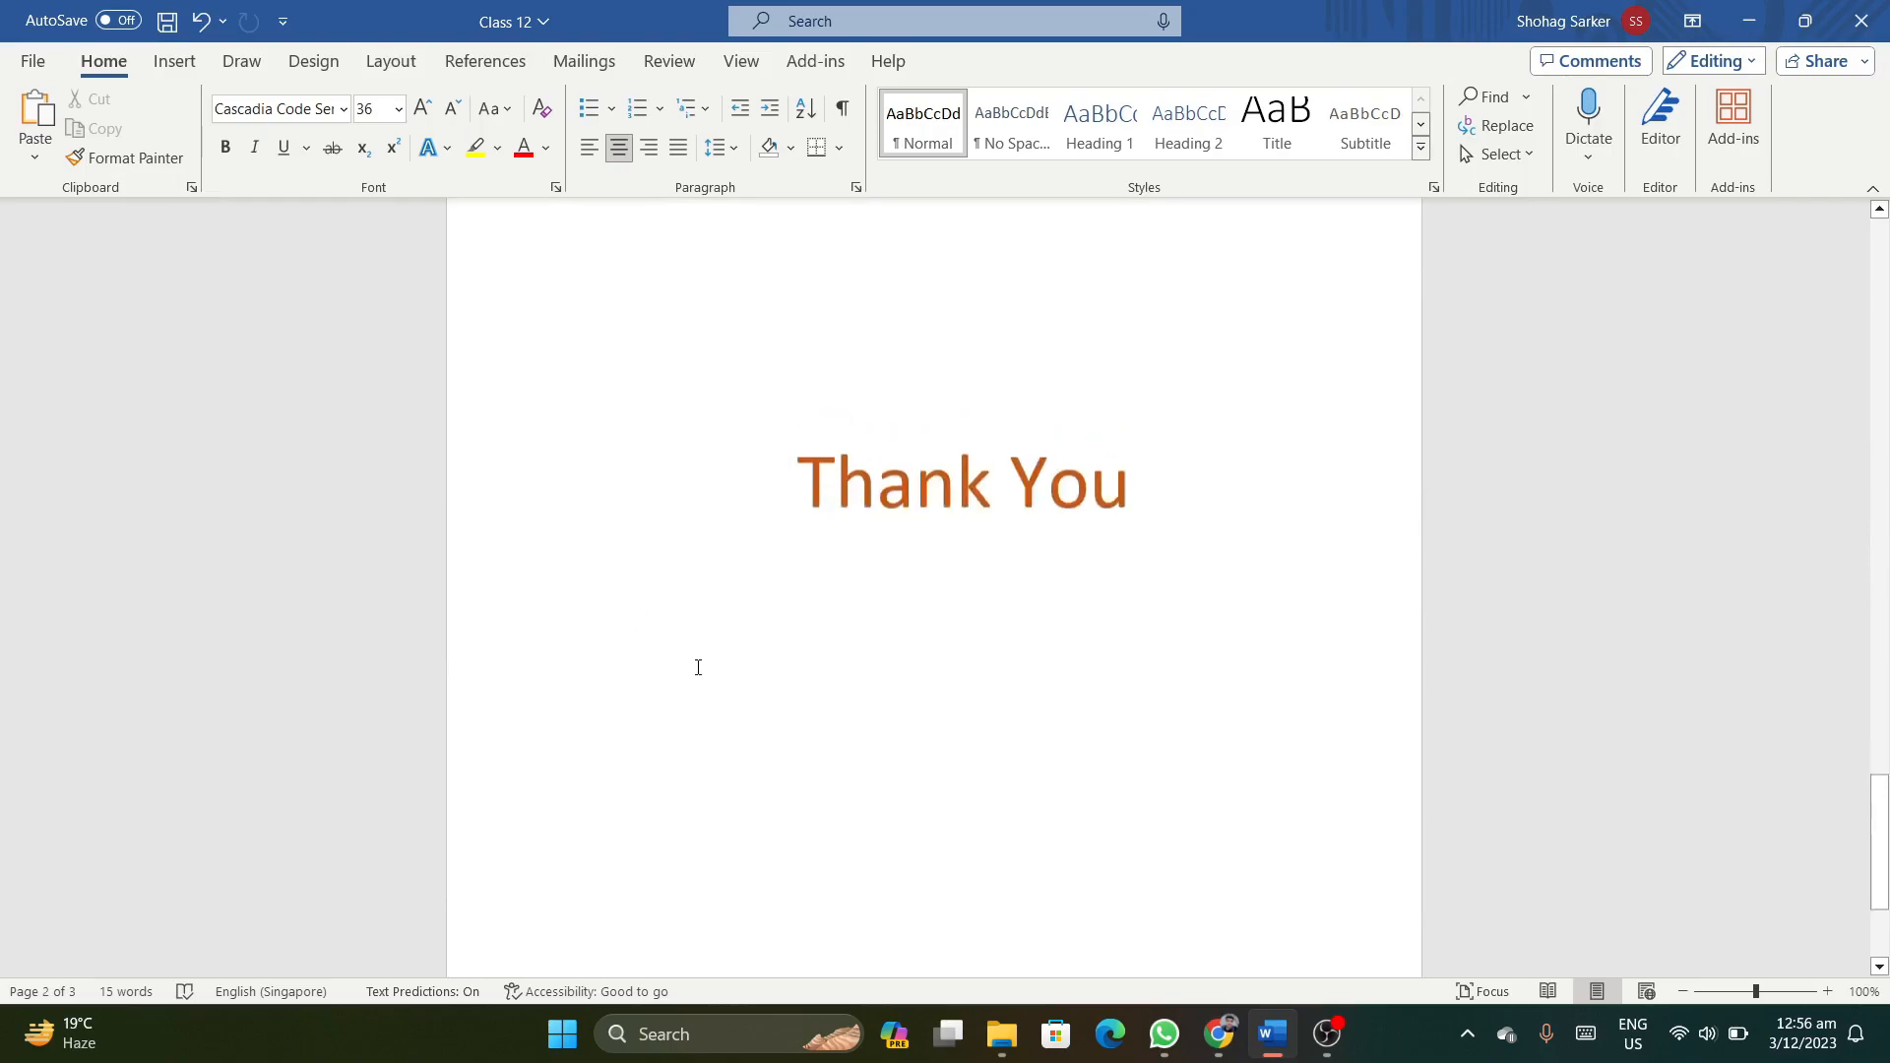
pyautogui.scroll(-12, 696, 662)
pyautogui.scroll(6, 696, 663)
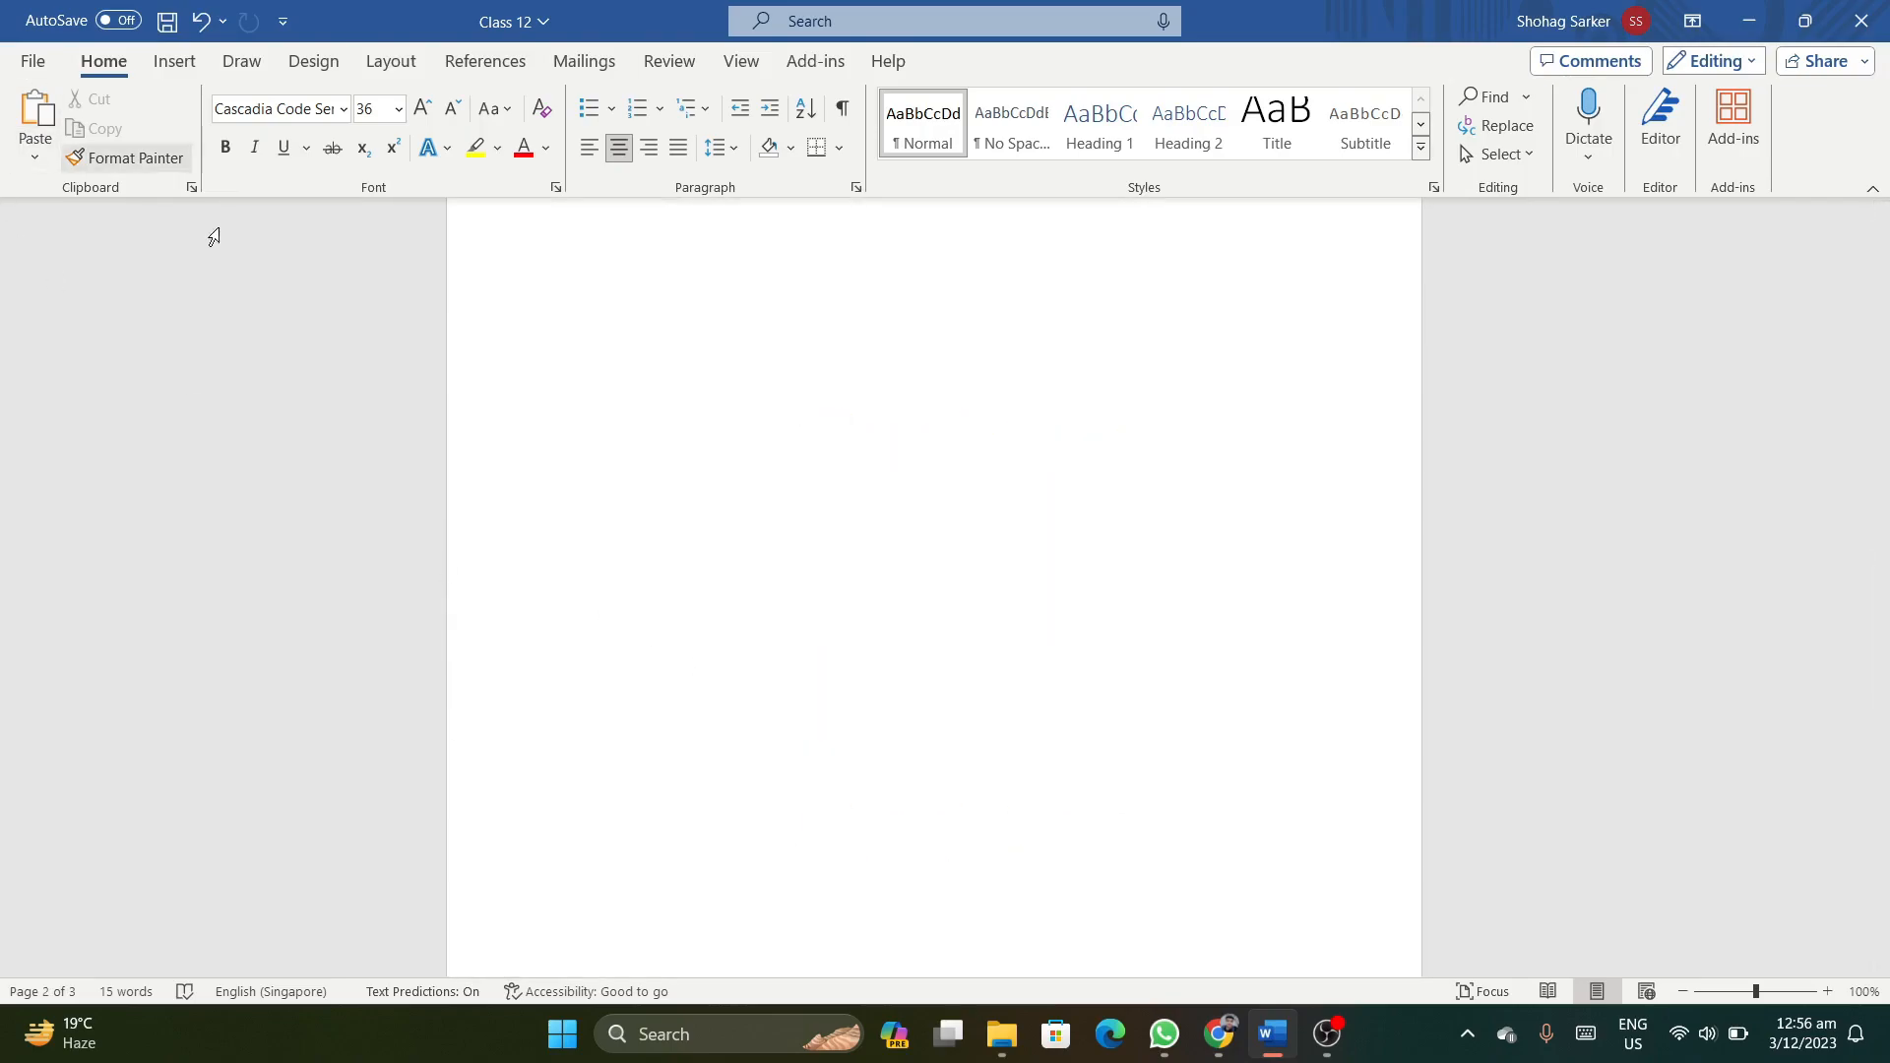
pyautogui.scroll(-3, 641, 581)
pyautogui.scroll(-4, 643, 584)
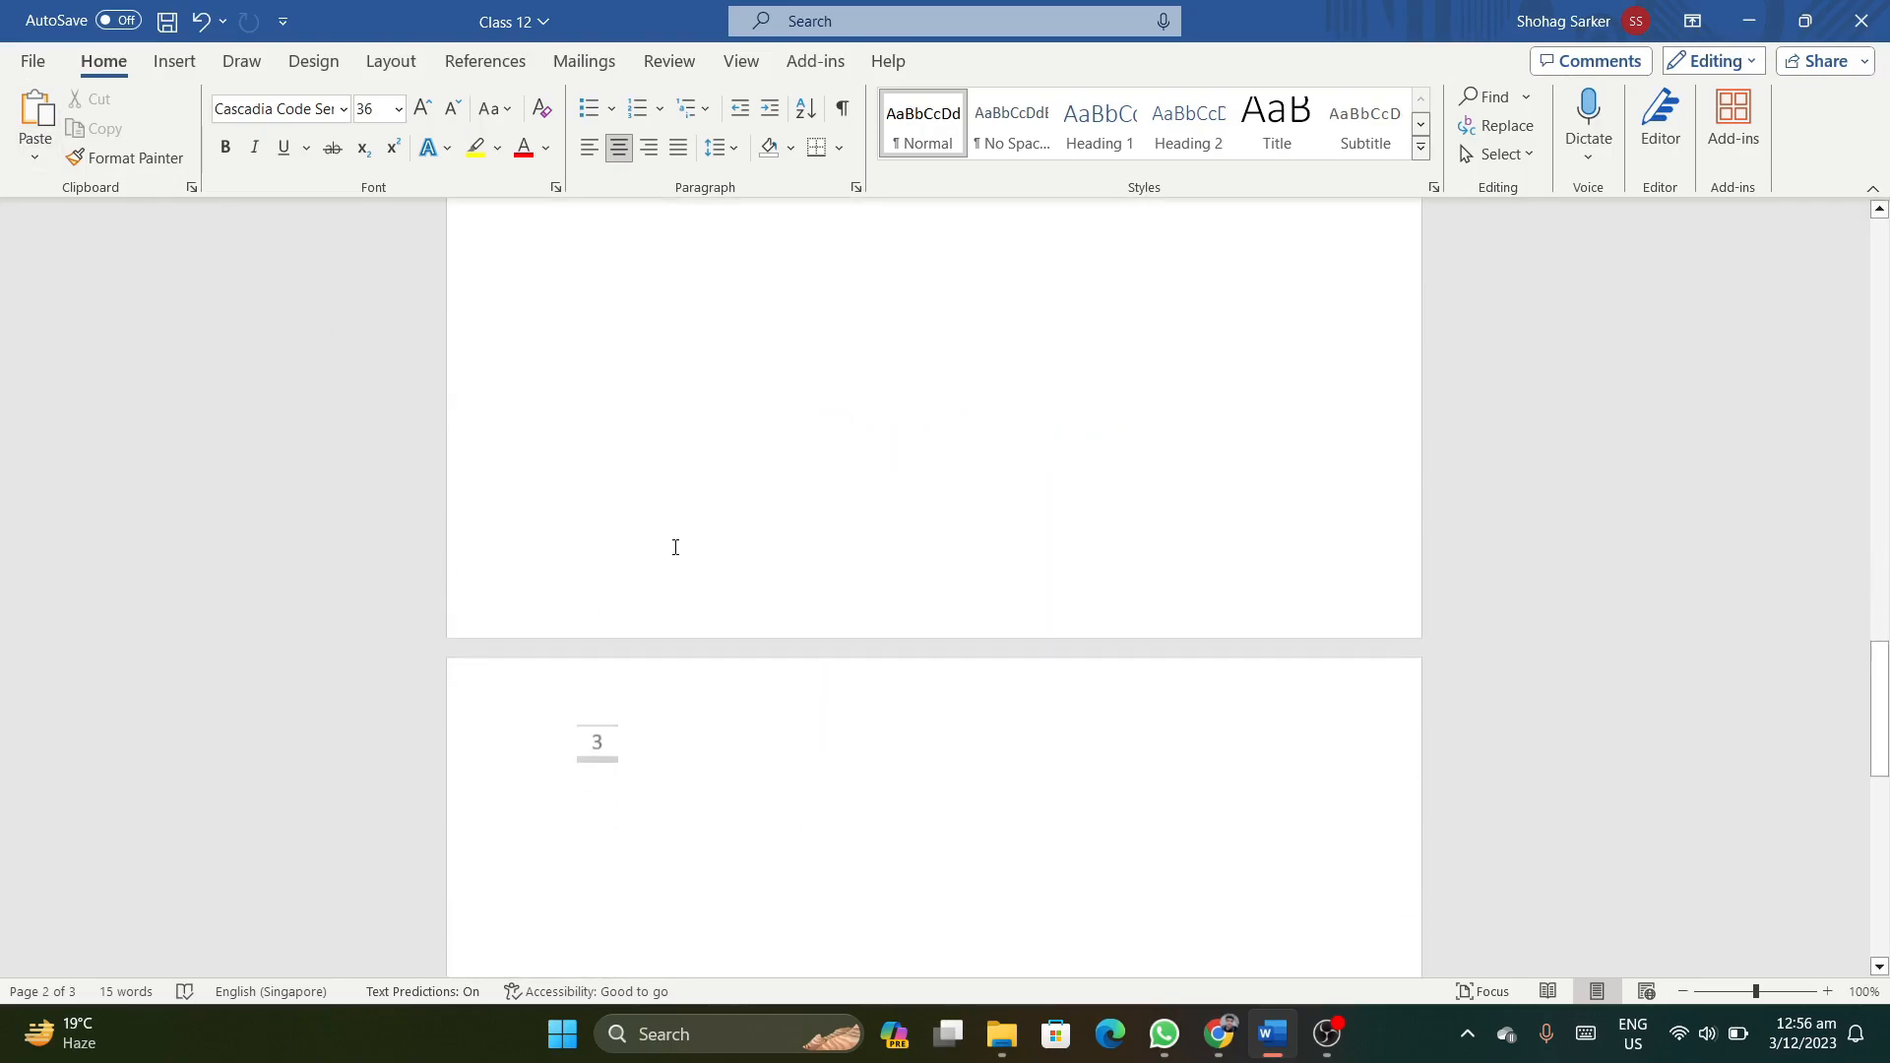
# Open the Page Number Format settings from the third page's header and review the available number formats.
pyautogui.doubleClick(696, 663)
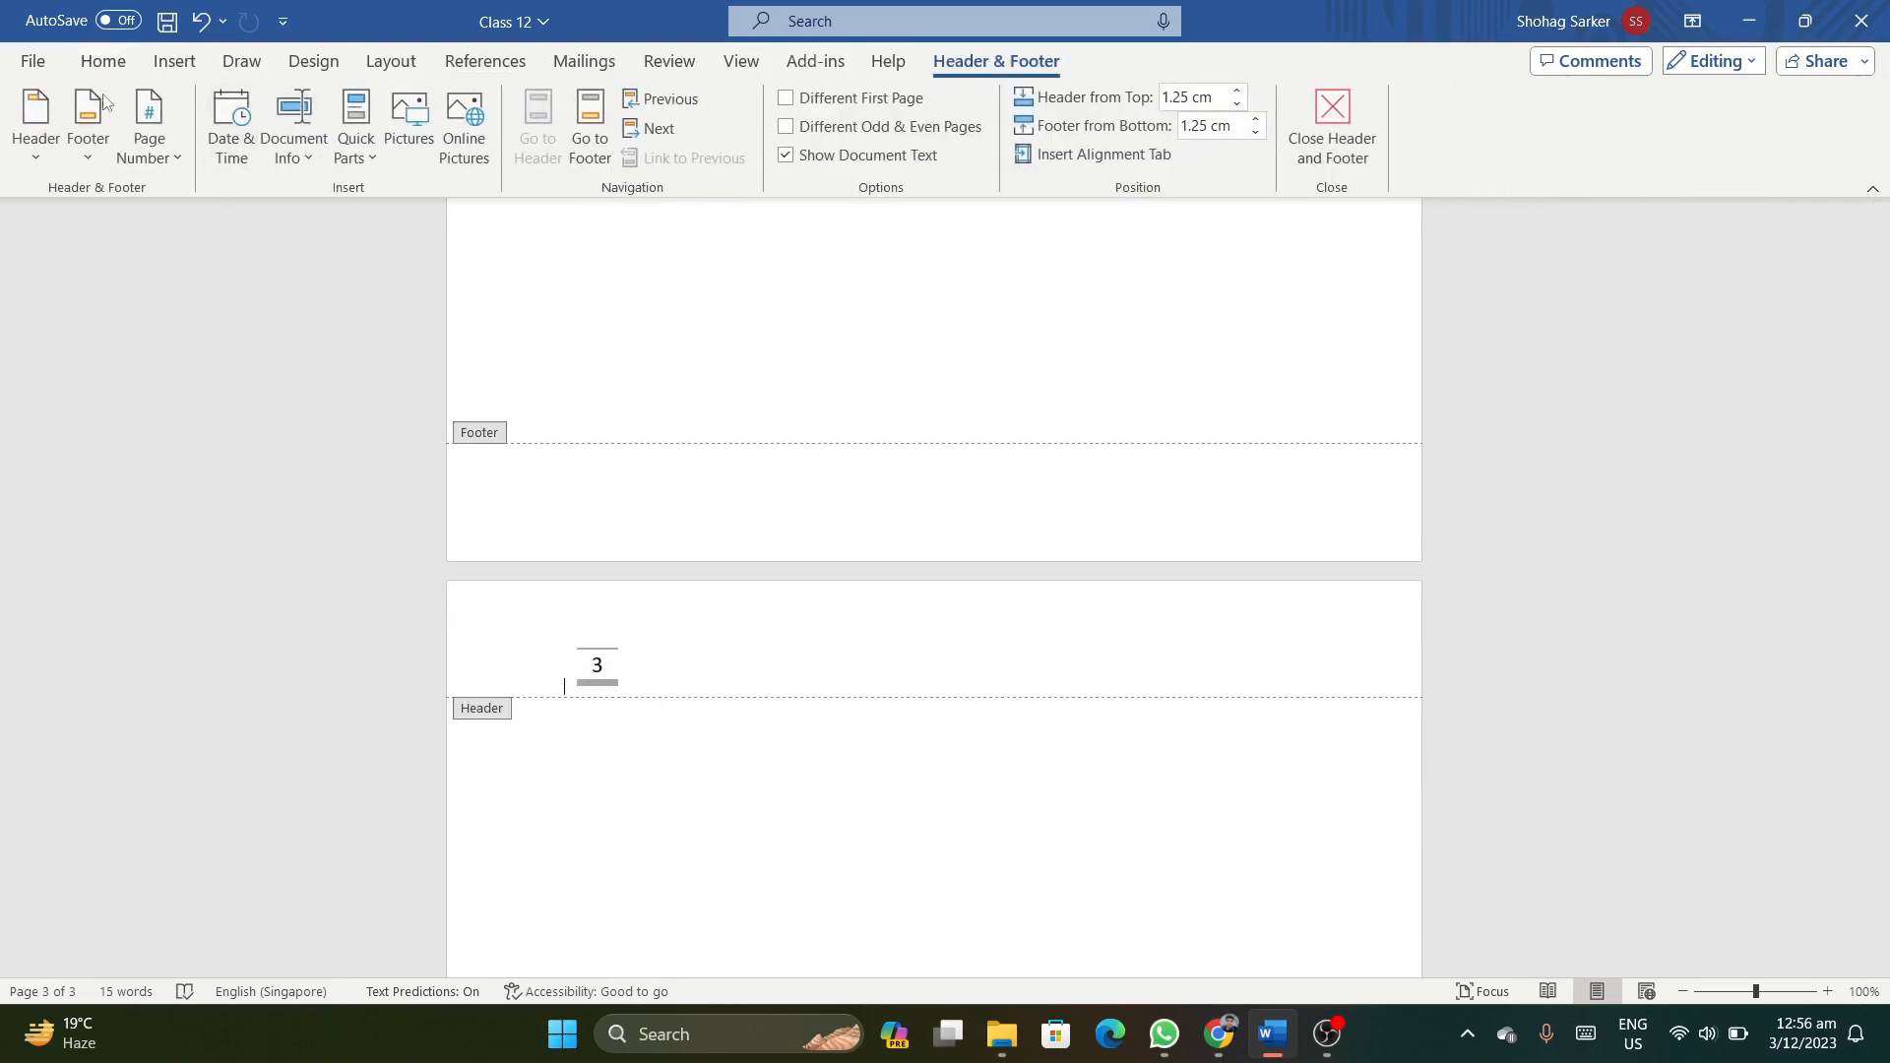
pyautogui.click(175, 158)
pyautogui.click(209, 336)
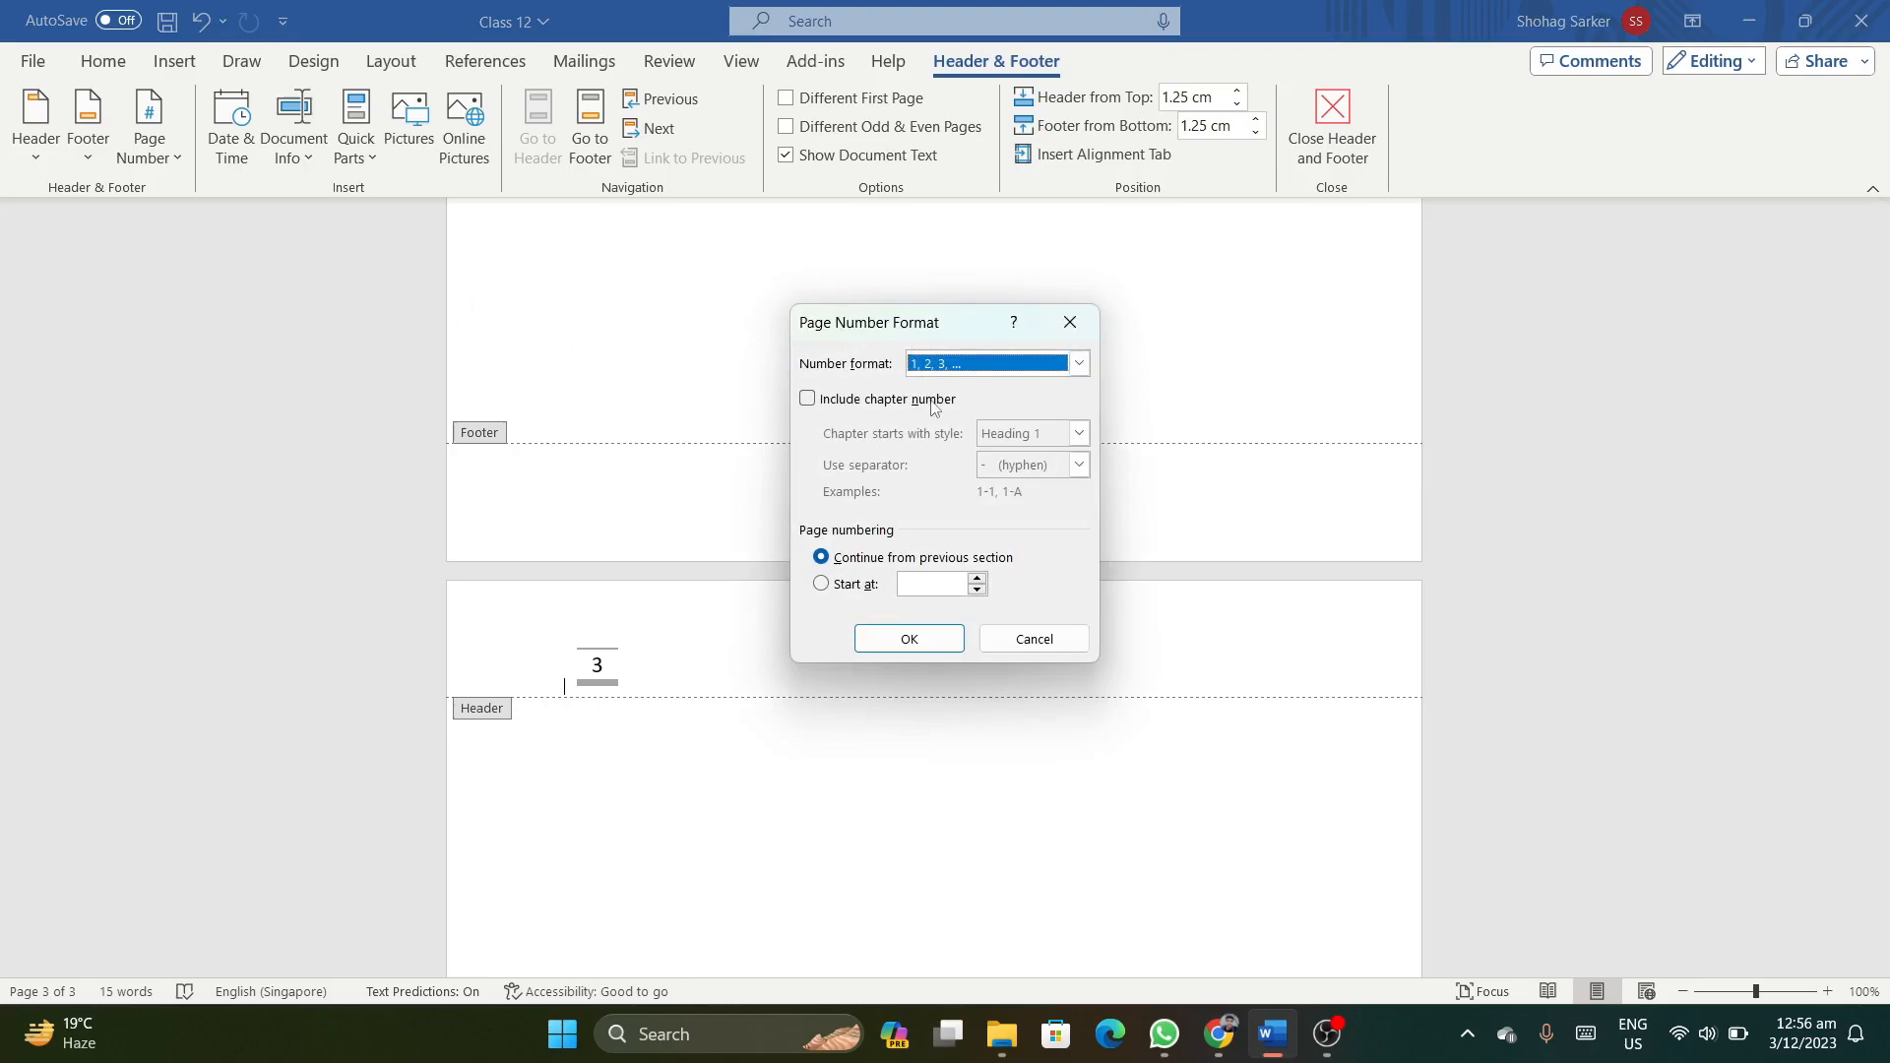
pyautogui.click(1079, 366)
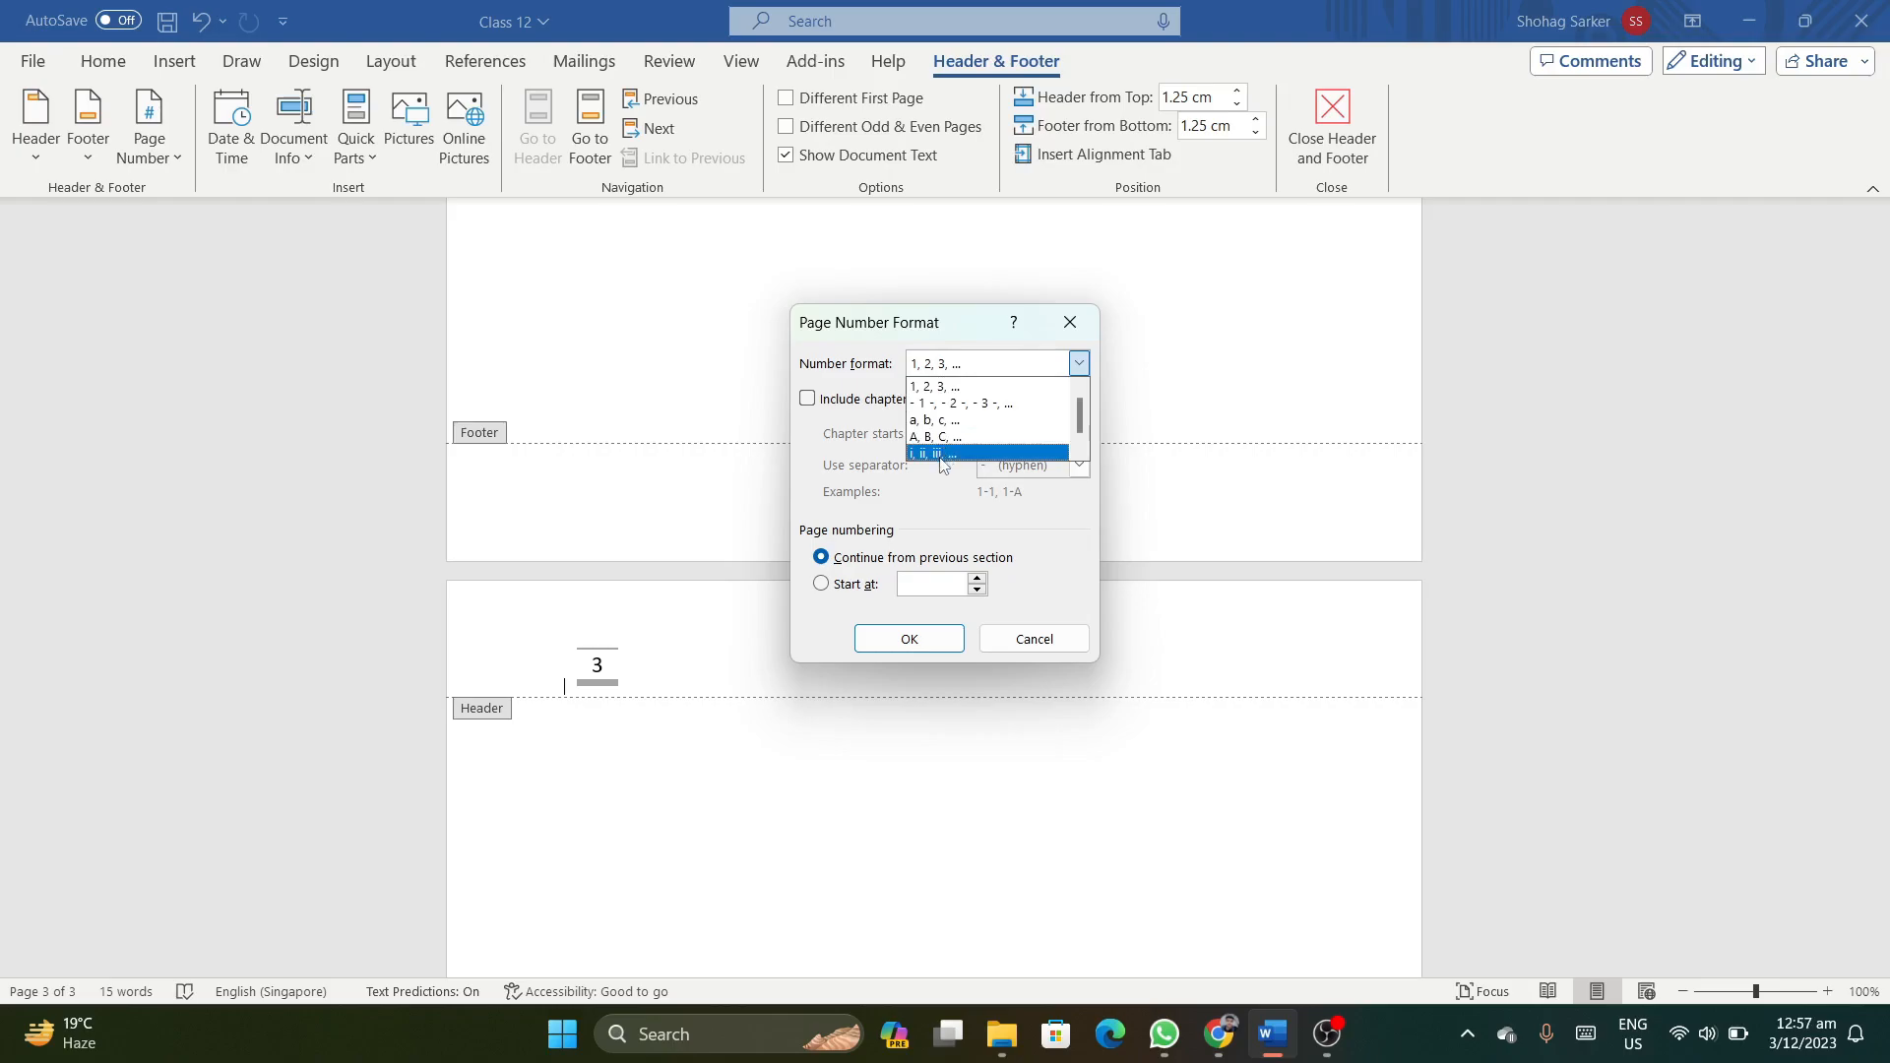
pyautogui.click(1079, 363)
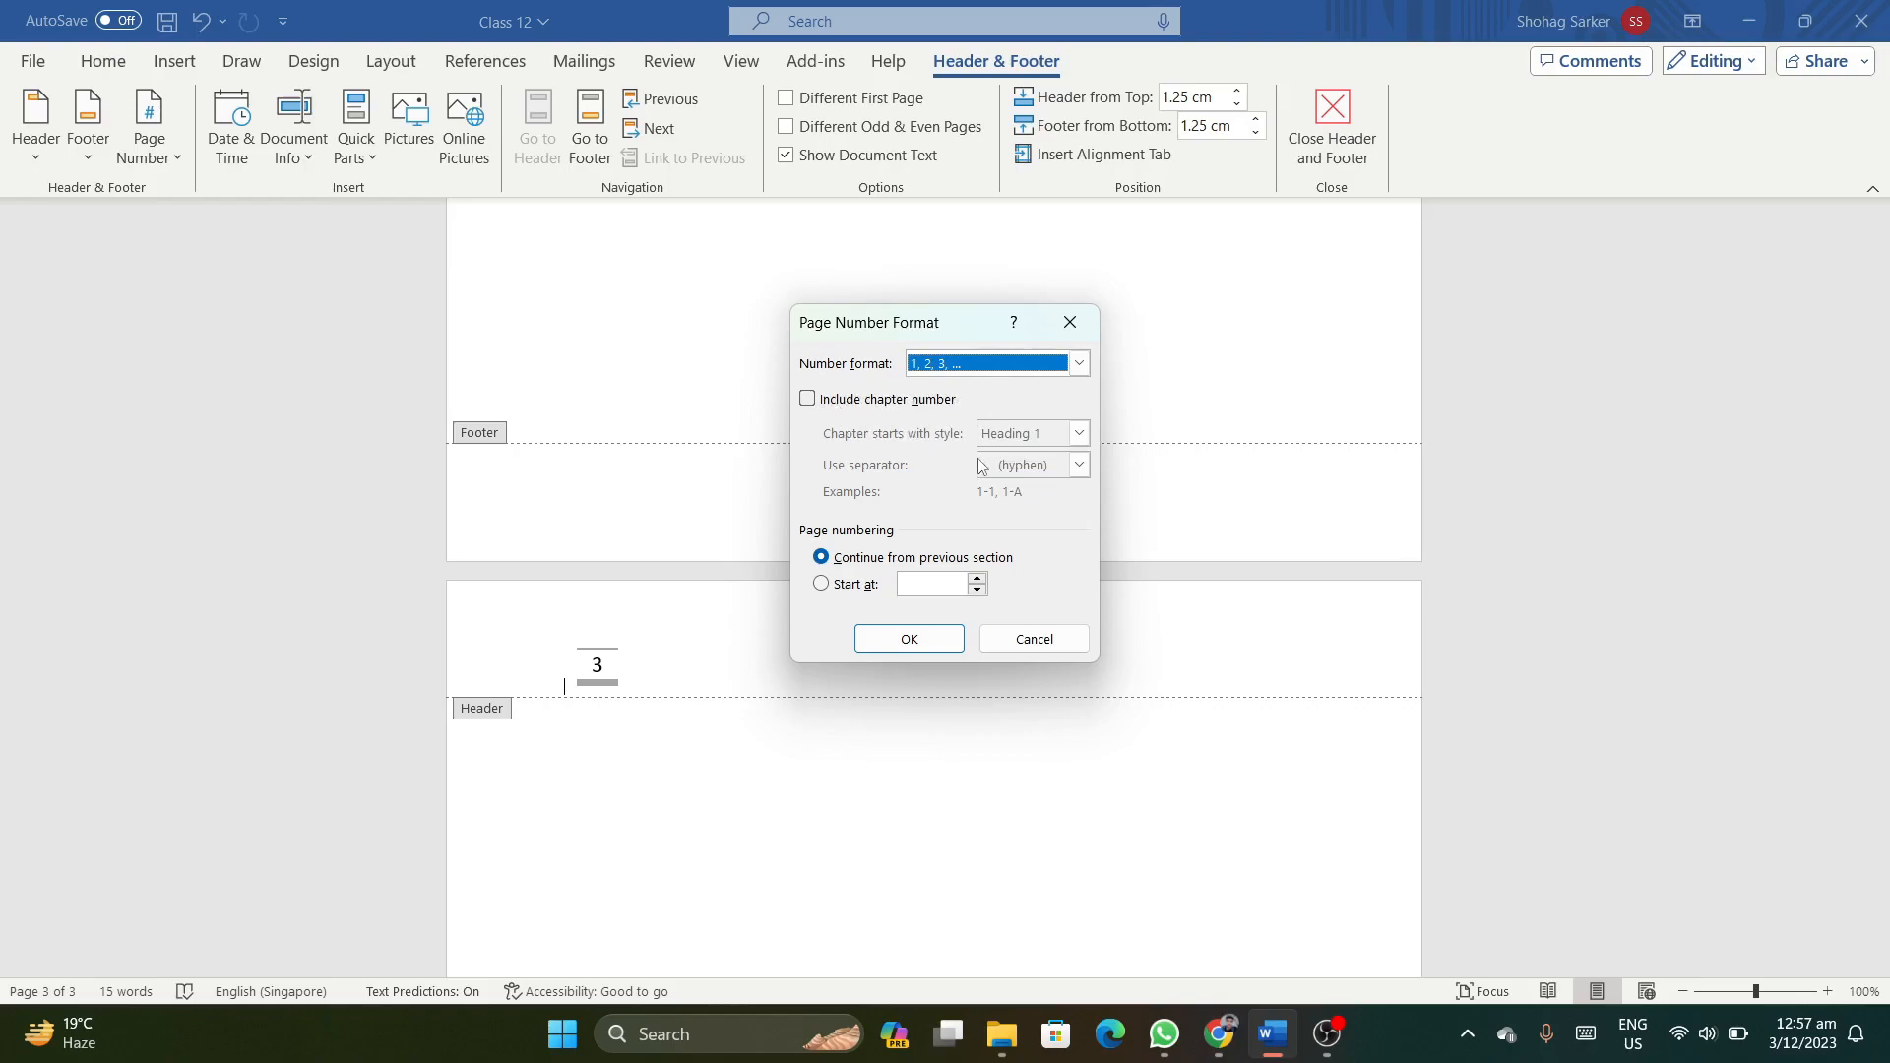
# Include the chapter number in the page number format, reviewing the styles and separators while keeping Heading 1 and hyphen.
pyautogui.click(807, 399)
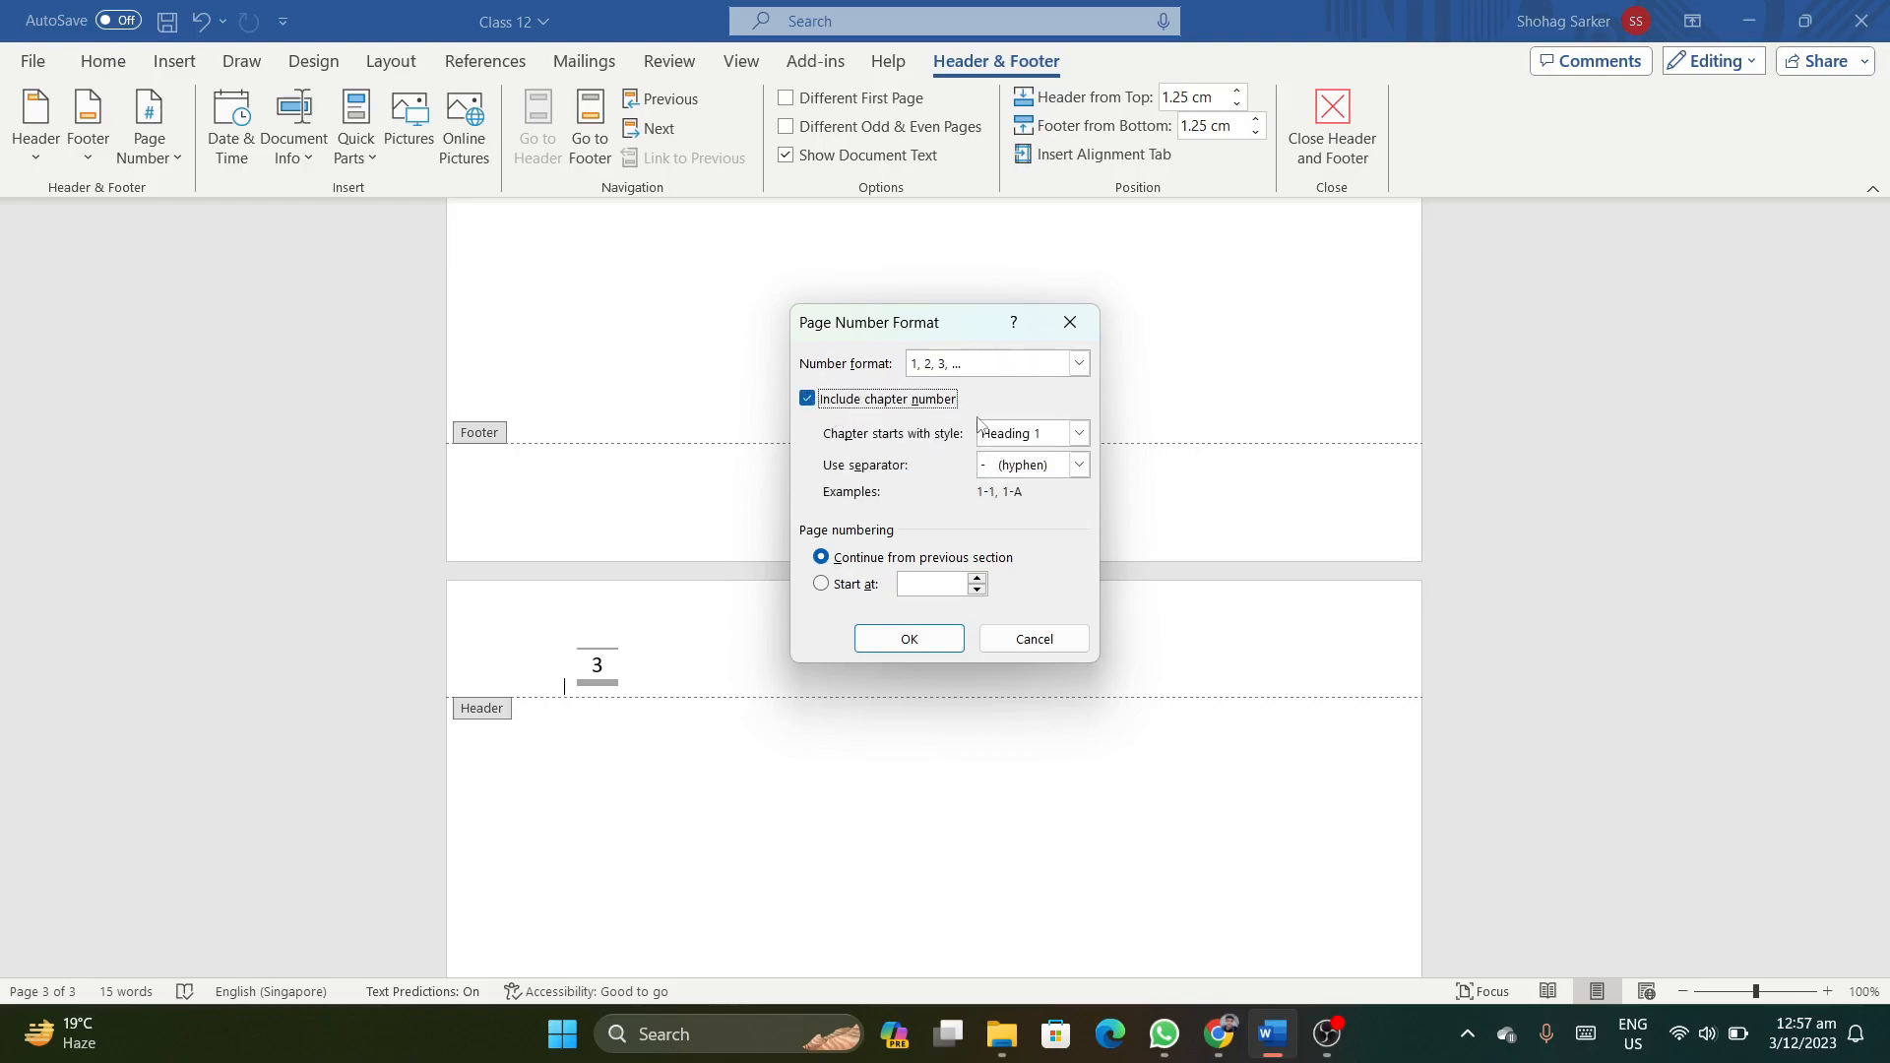
pyautogui.click(1077, 434)
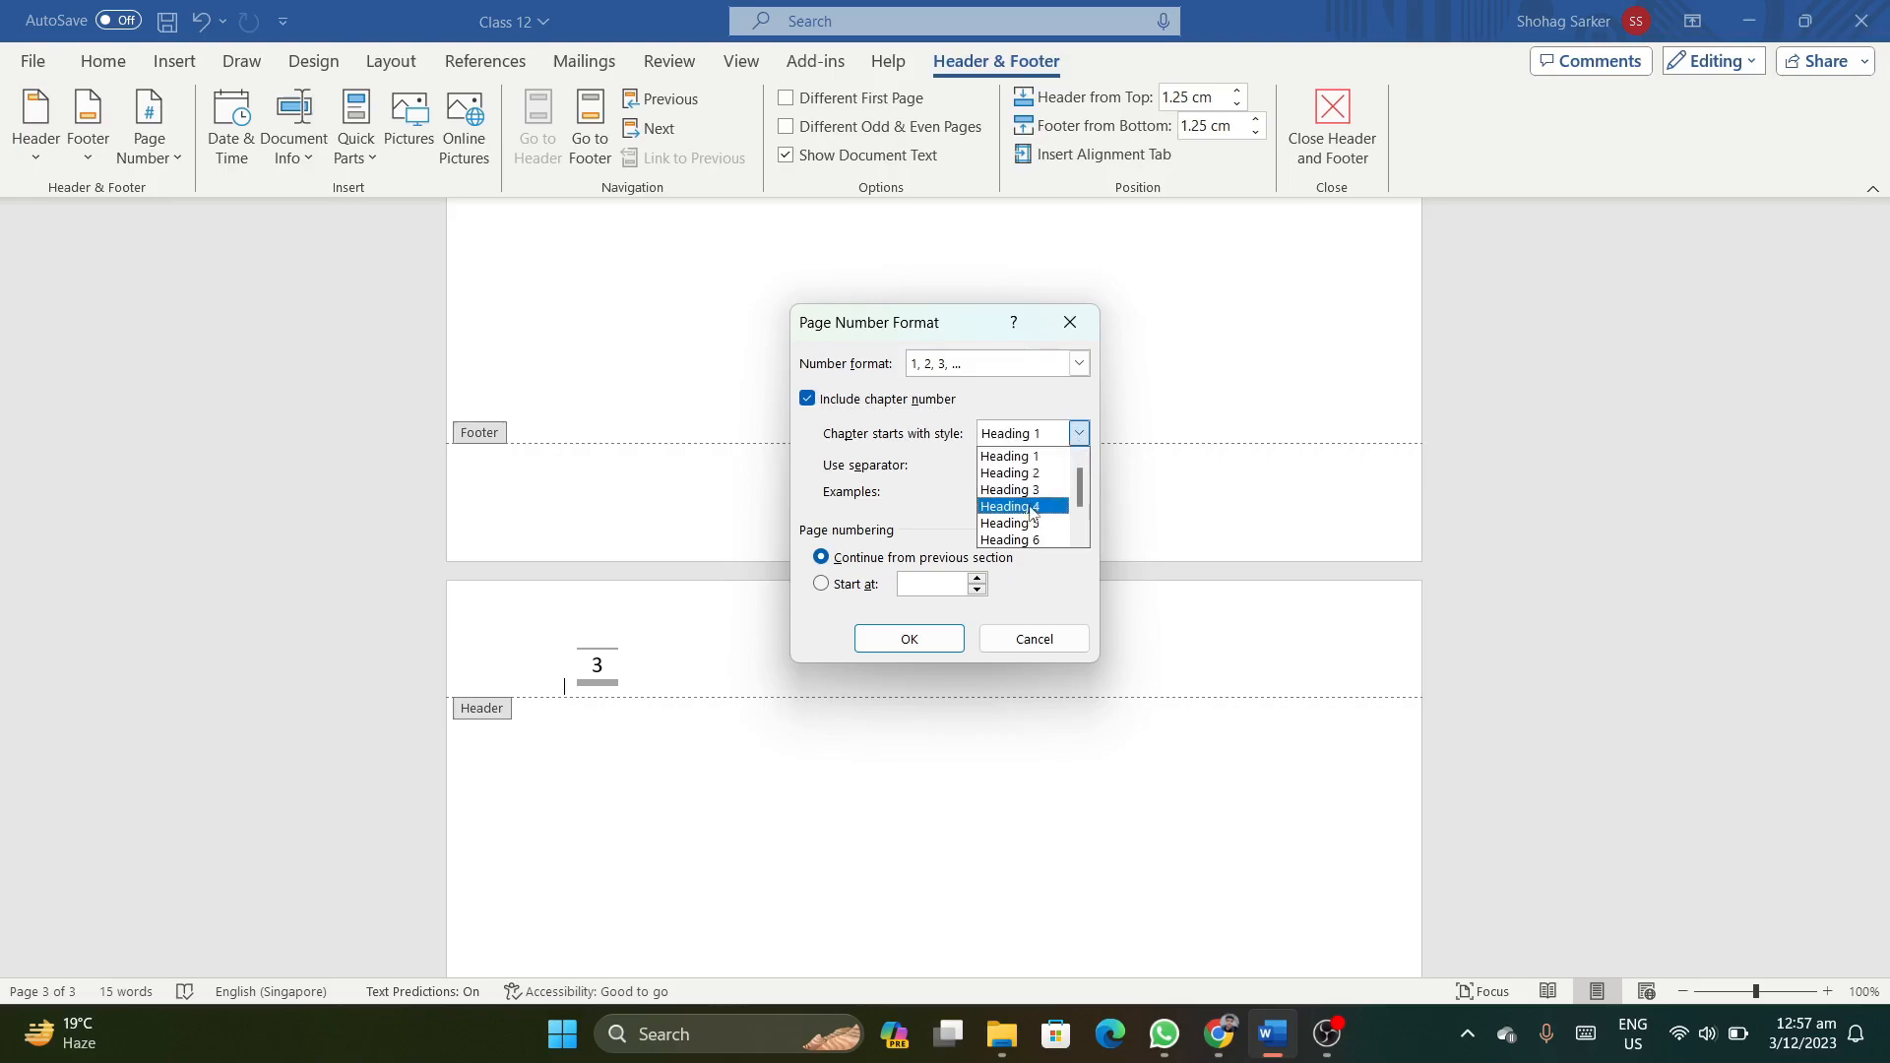
pyautogui.scroll(-1, 1024, 512)
pyautogui.click(1079, 433)
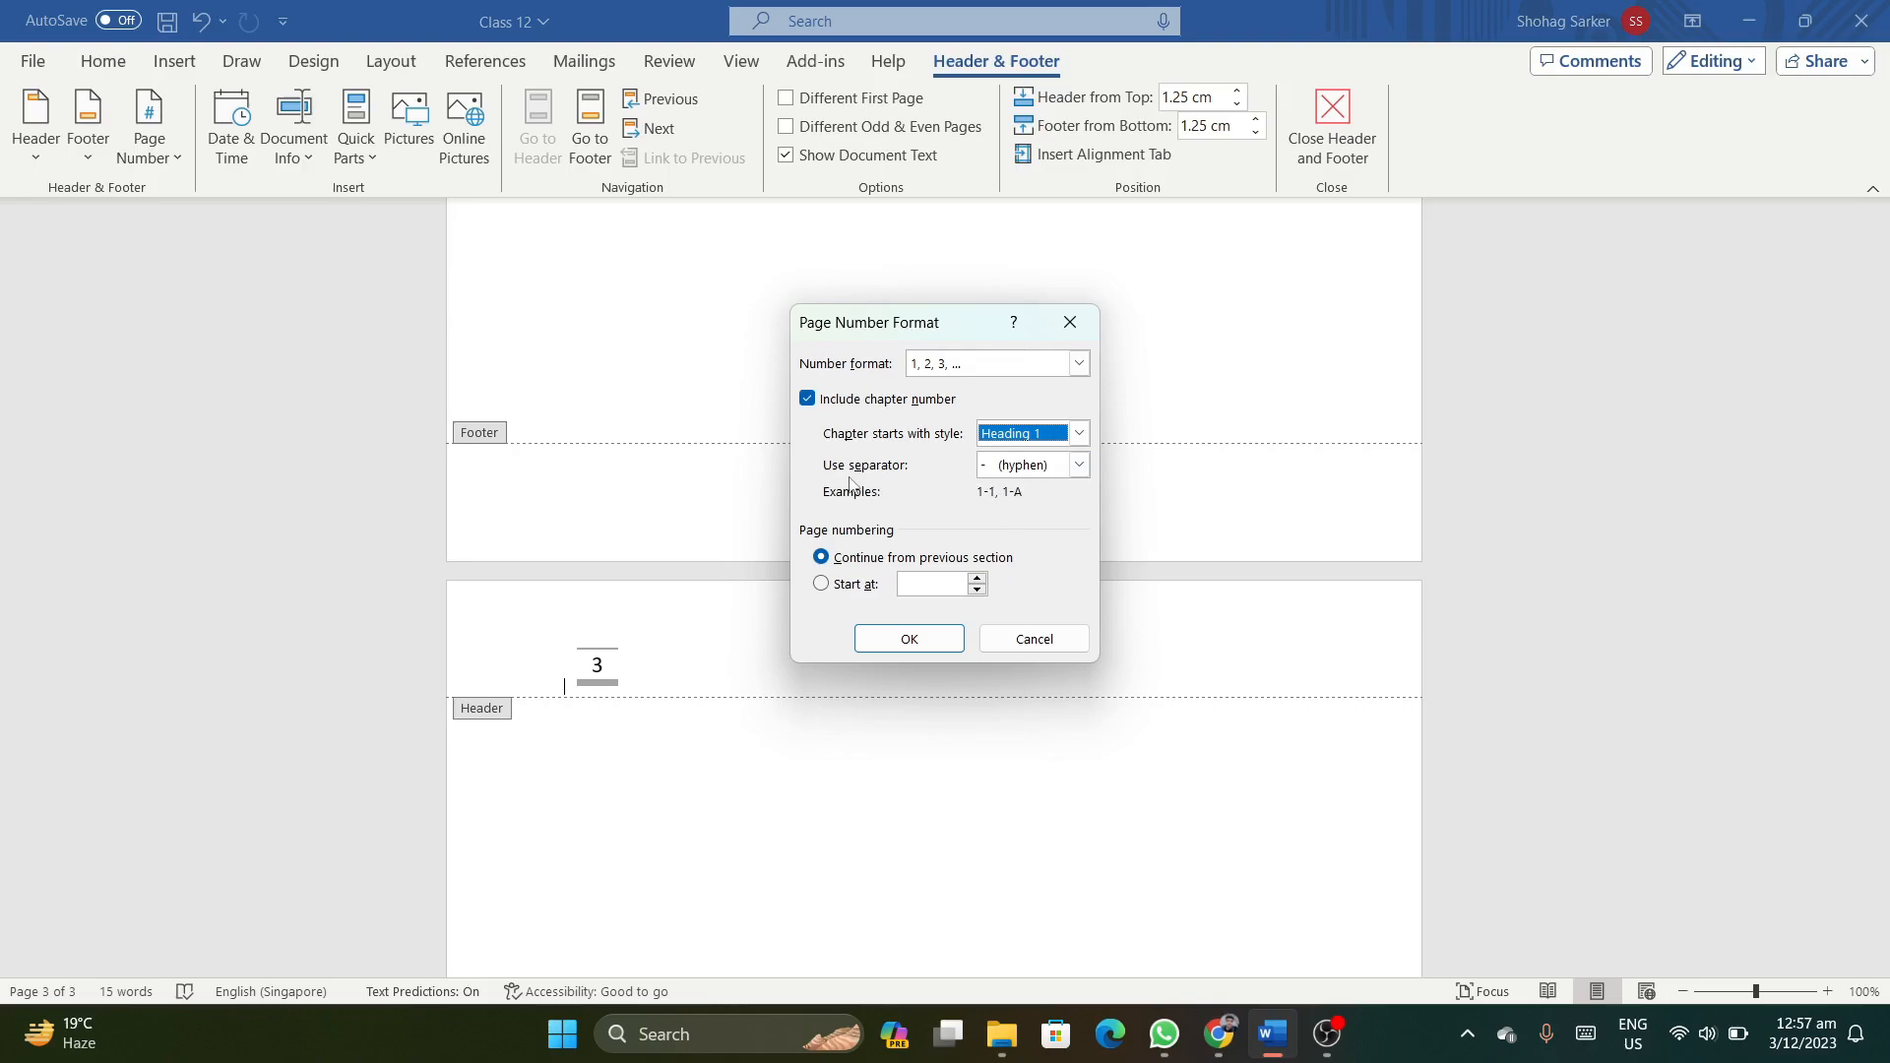
pyautogui.click(1079, 465)
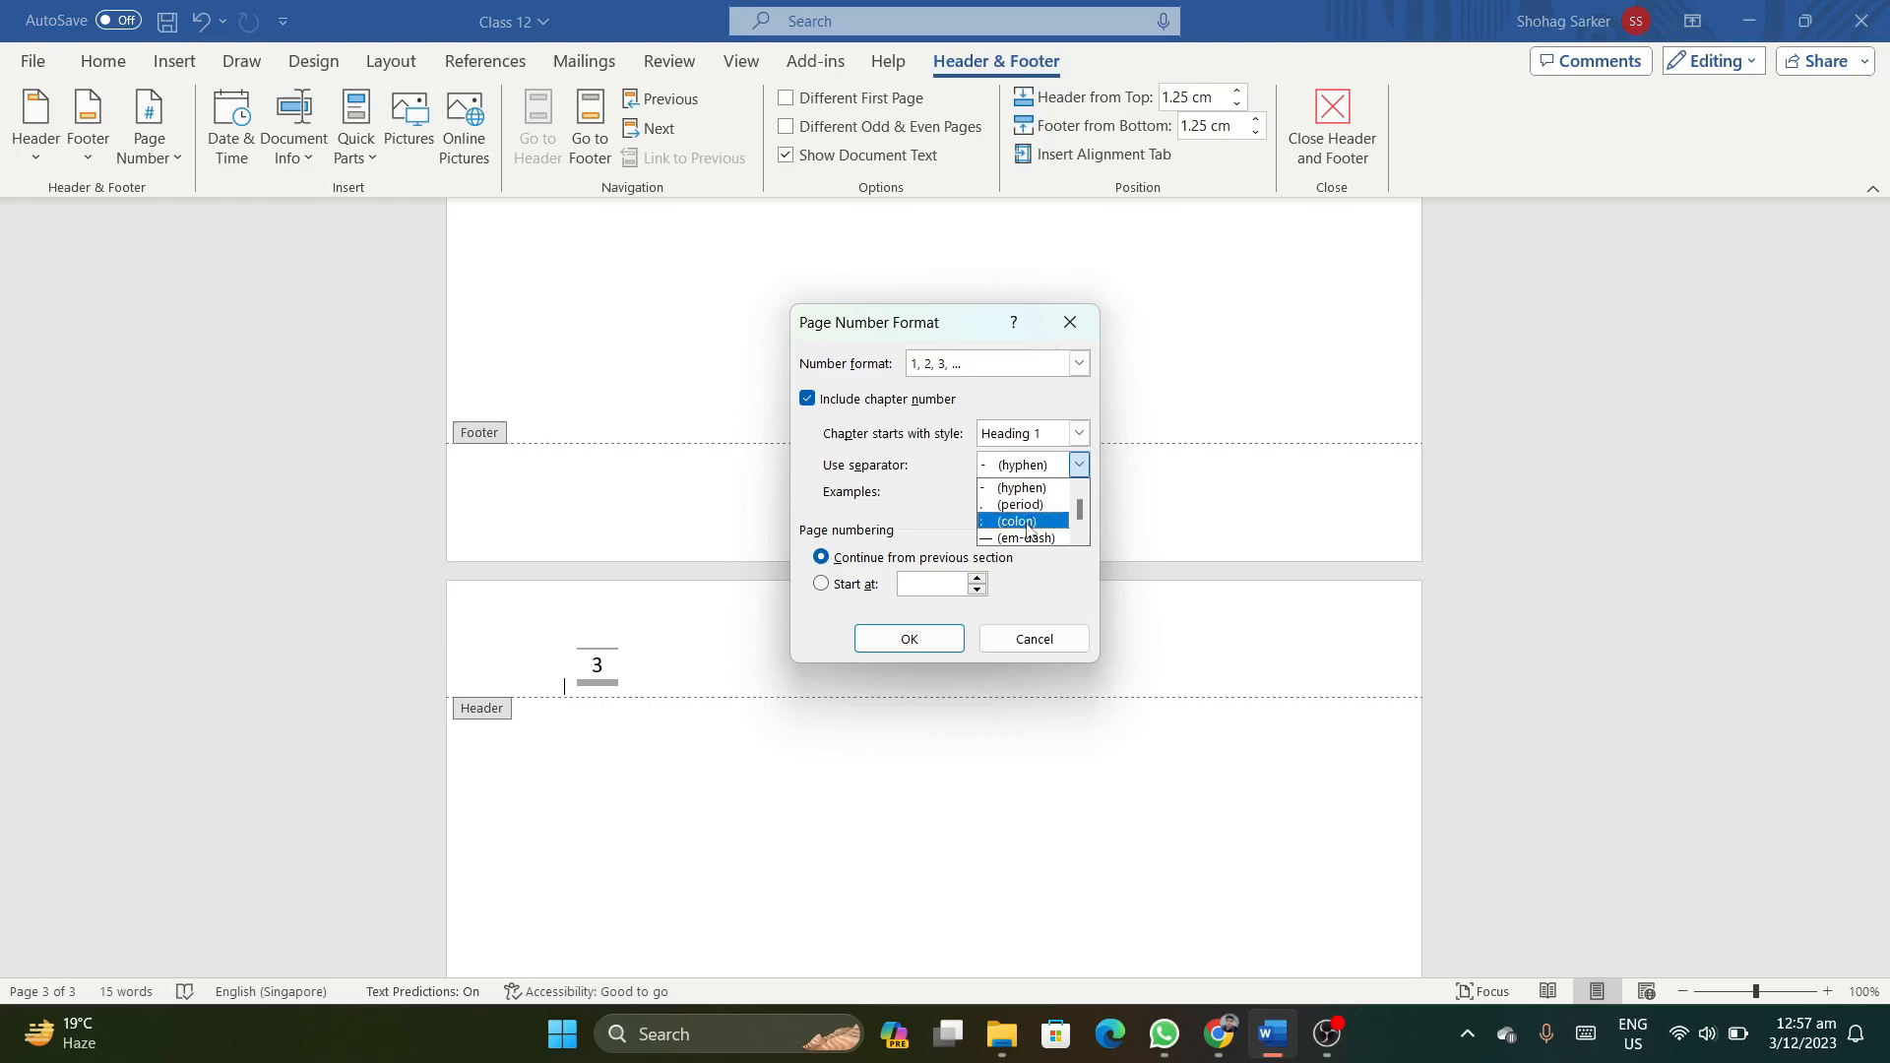
pyautogui.click(1082, 473)
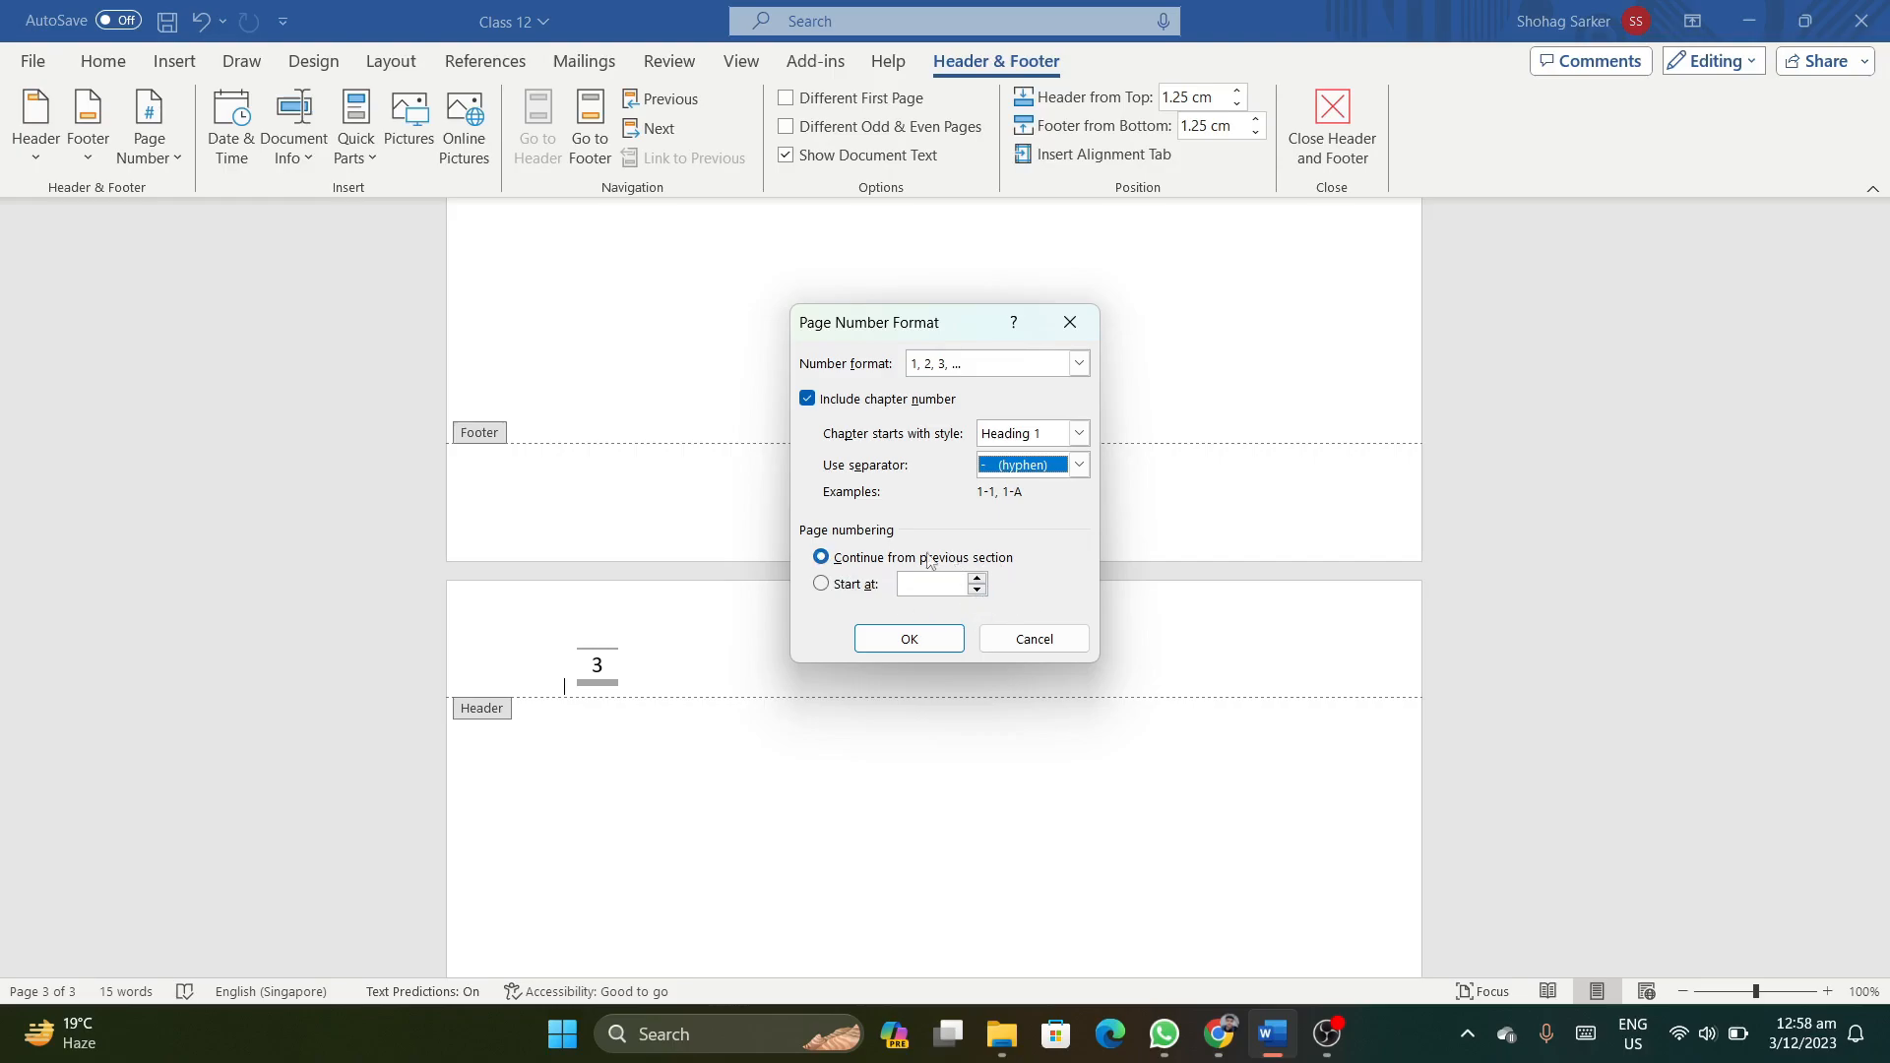
# Set the page numbering to start at 2 and apply the format.
pyautogui.click(822, 584)
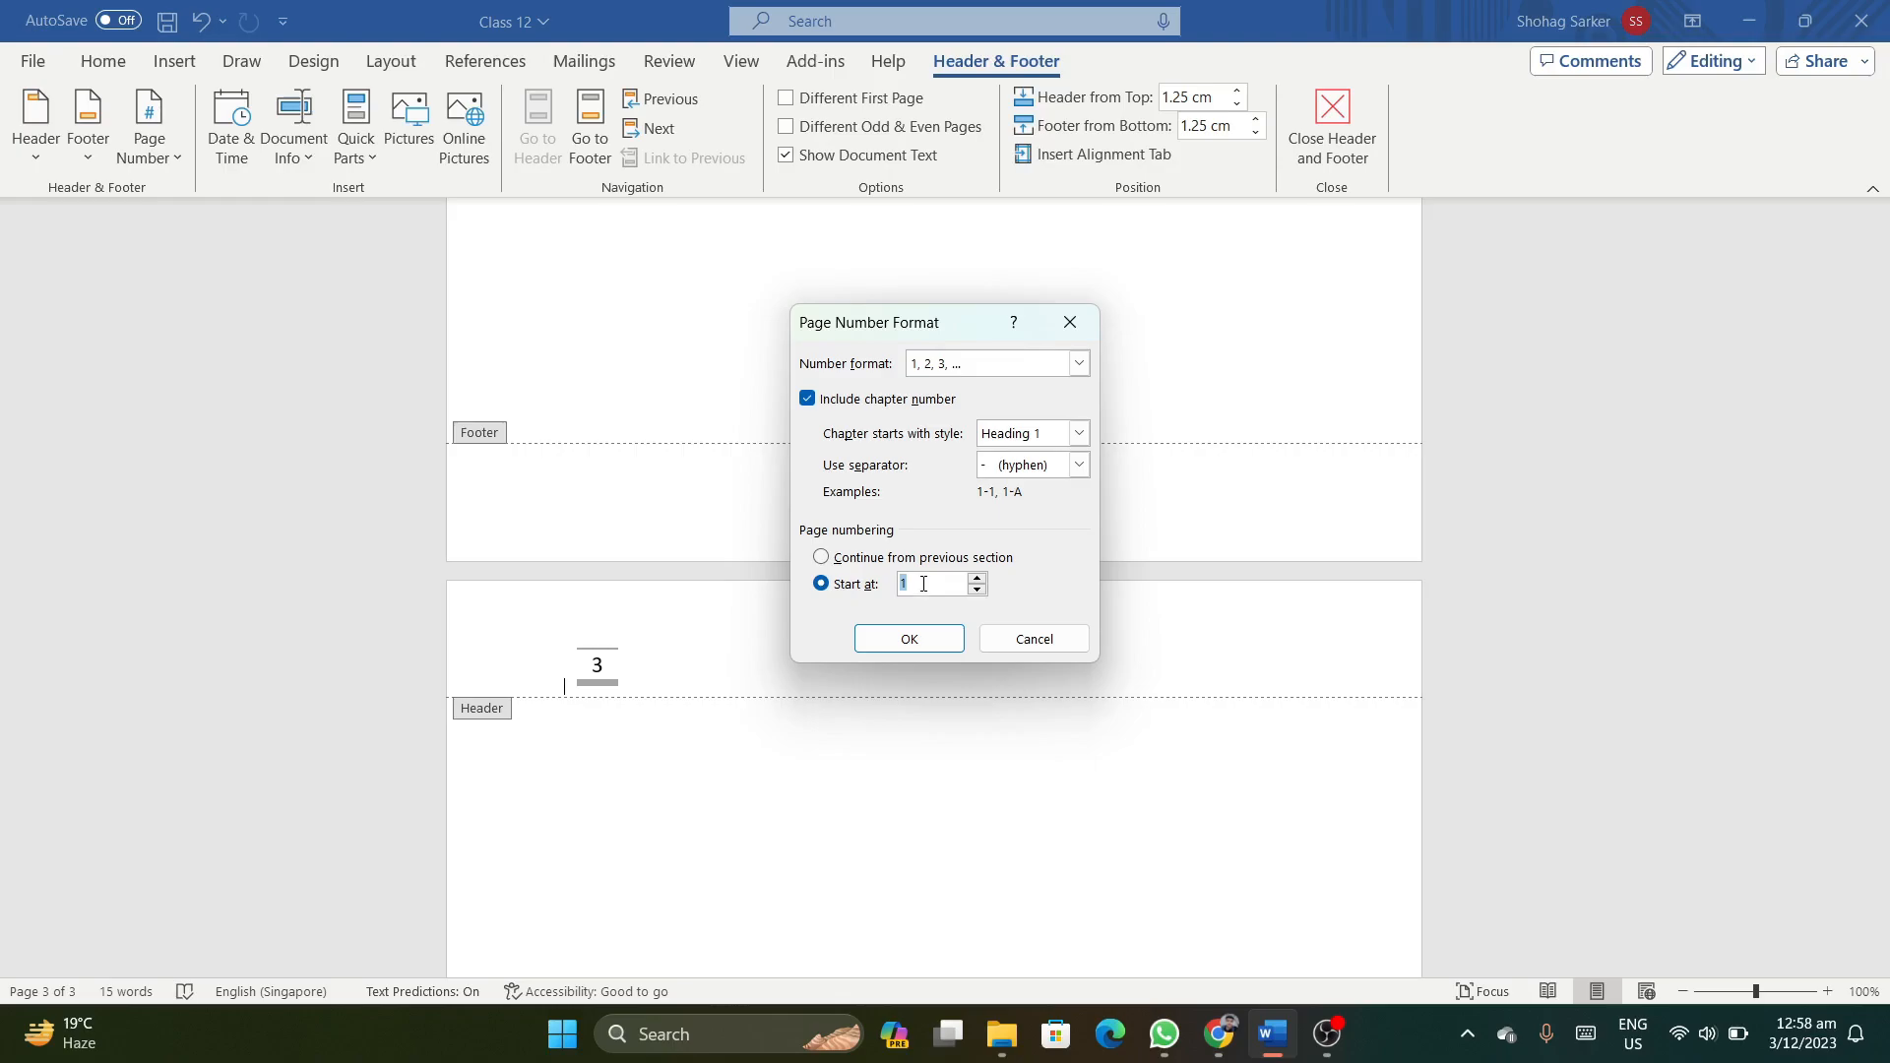
pyautogui.write('2')
pyautogui.click(905, 638)
pyautogui.click(945, 581)
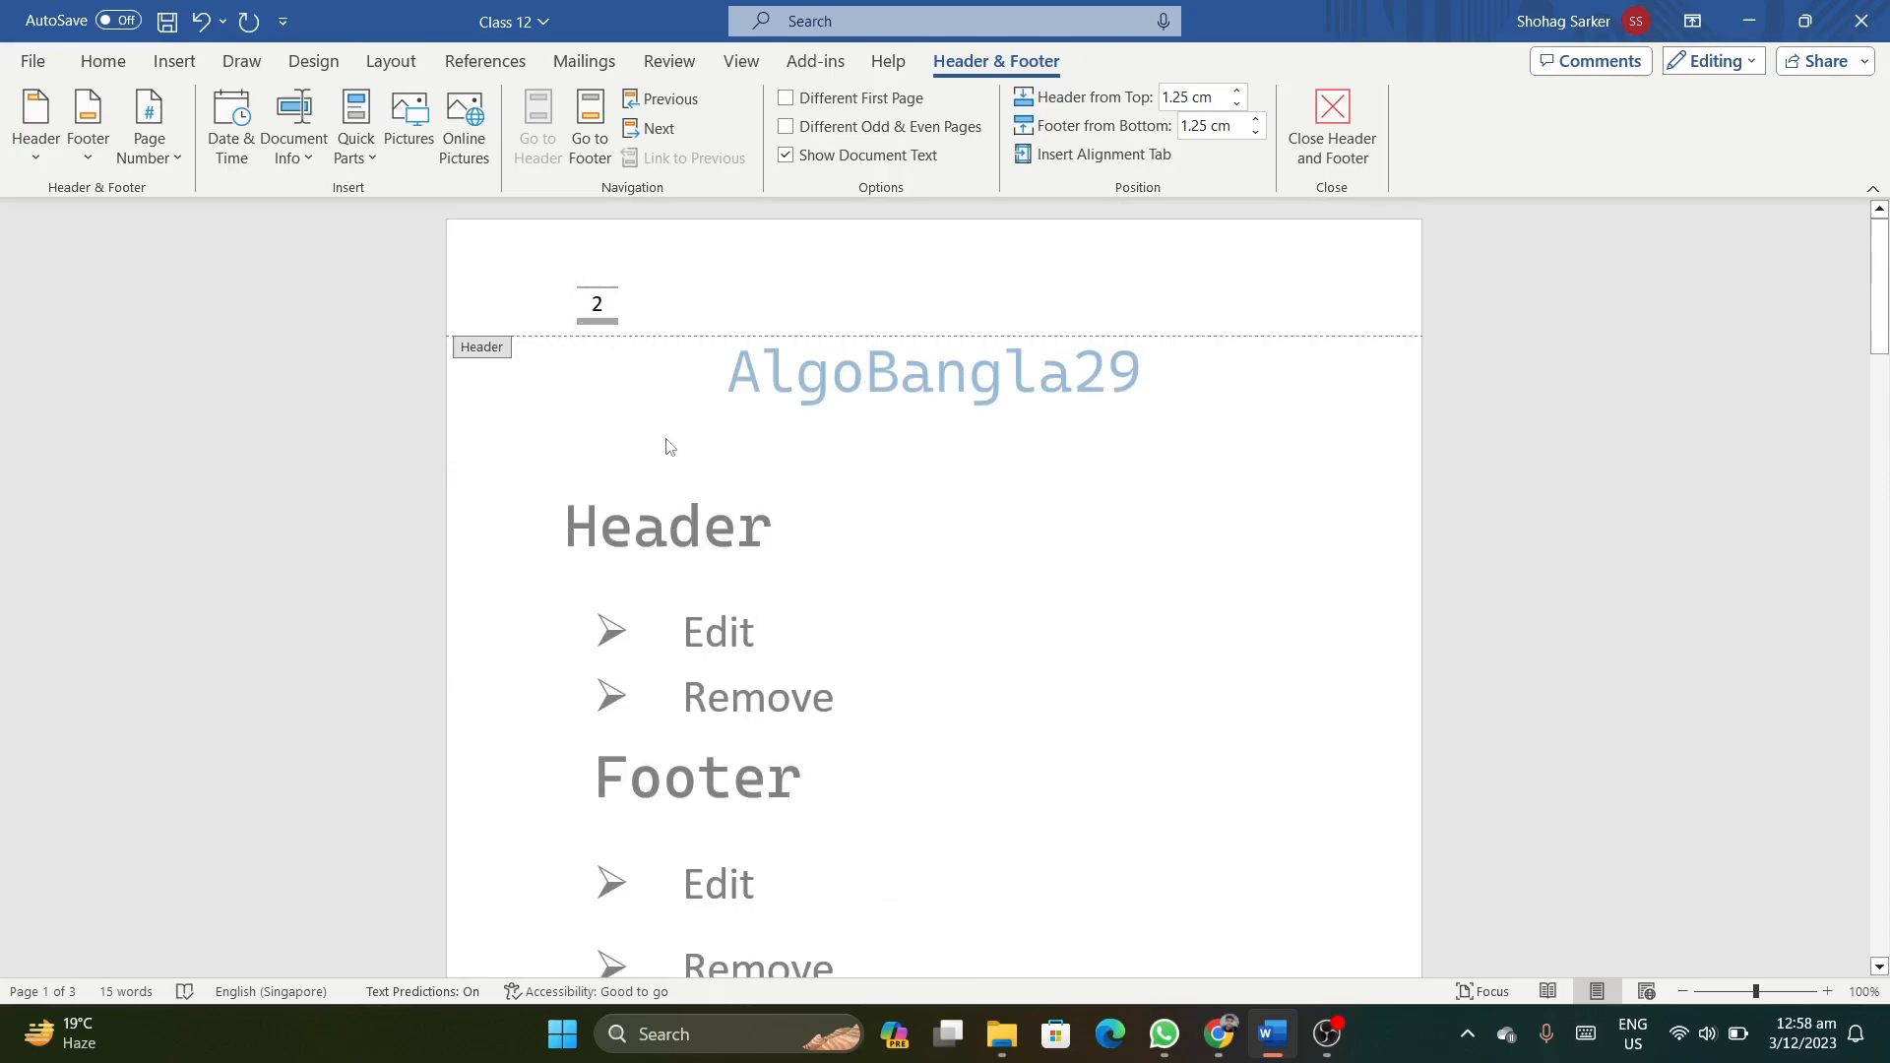
# Check the renumbered headers across all pages and leave header editing to view the document through its closing page.
pyautogui.scroll(-10, 669, 453)
pyautogui.scroll(-10, 675, 493)
pyautogui.scroll(-10, 675, 528)
pyautogui.scroll(10, 669, 524)
pyautogui.scroll(-5, 669, 524)
pyautogui.scroll(5, 670, 524)
pyautogui.scroll(-10, 766, 588)
pyautogui.doubleClick(815, 649)
pyautogui.scroll(-12, 816, 651)
pyautogui.scroll(-6, 816, 650)
pyautogui.scroll(1, 840, 579)
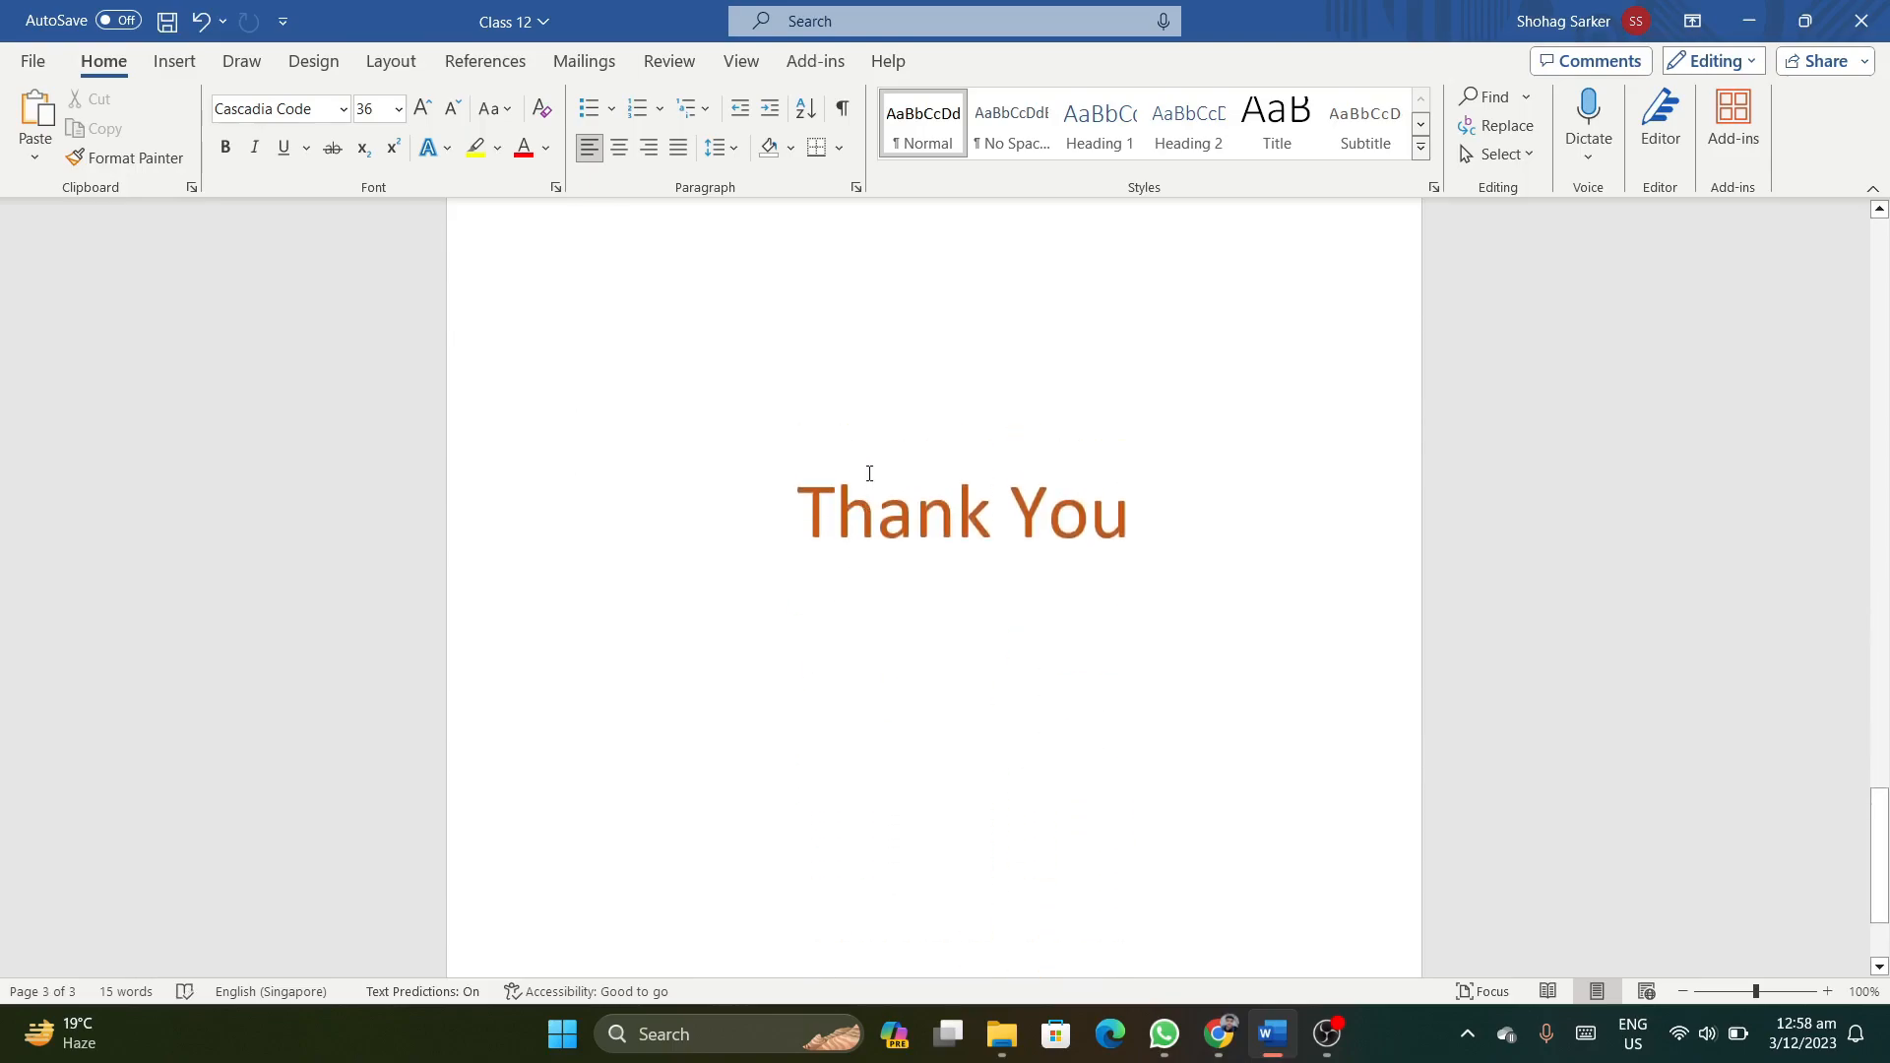